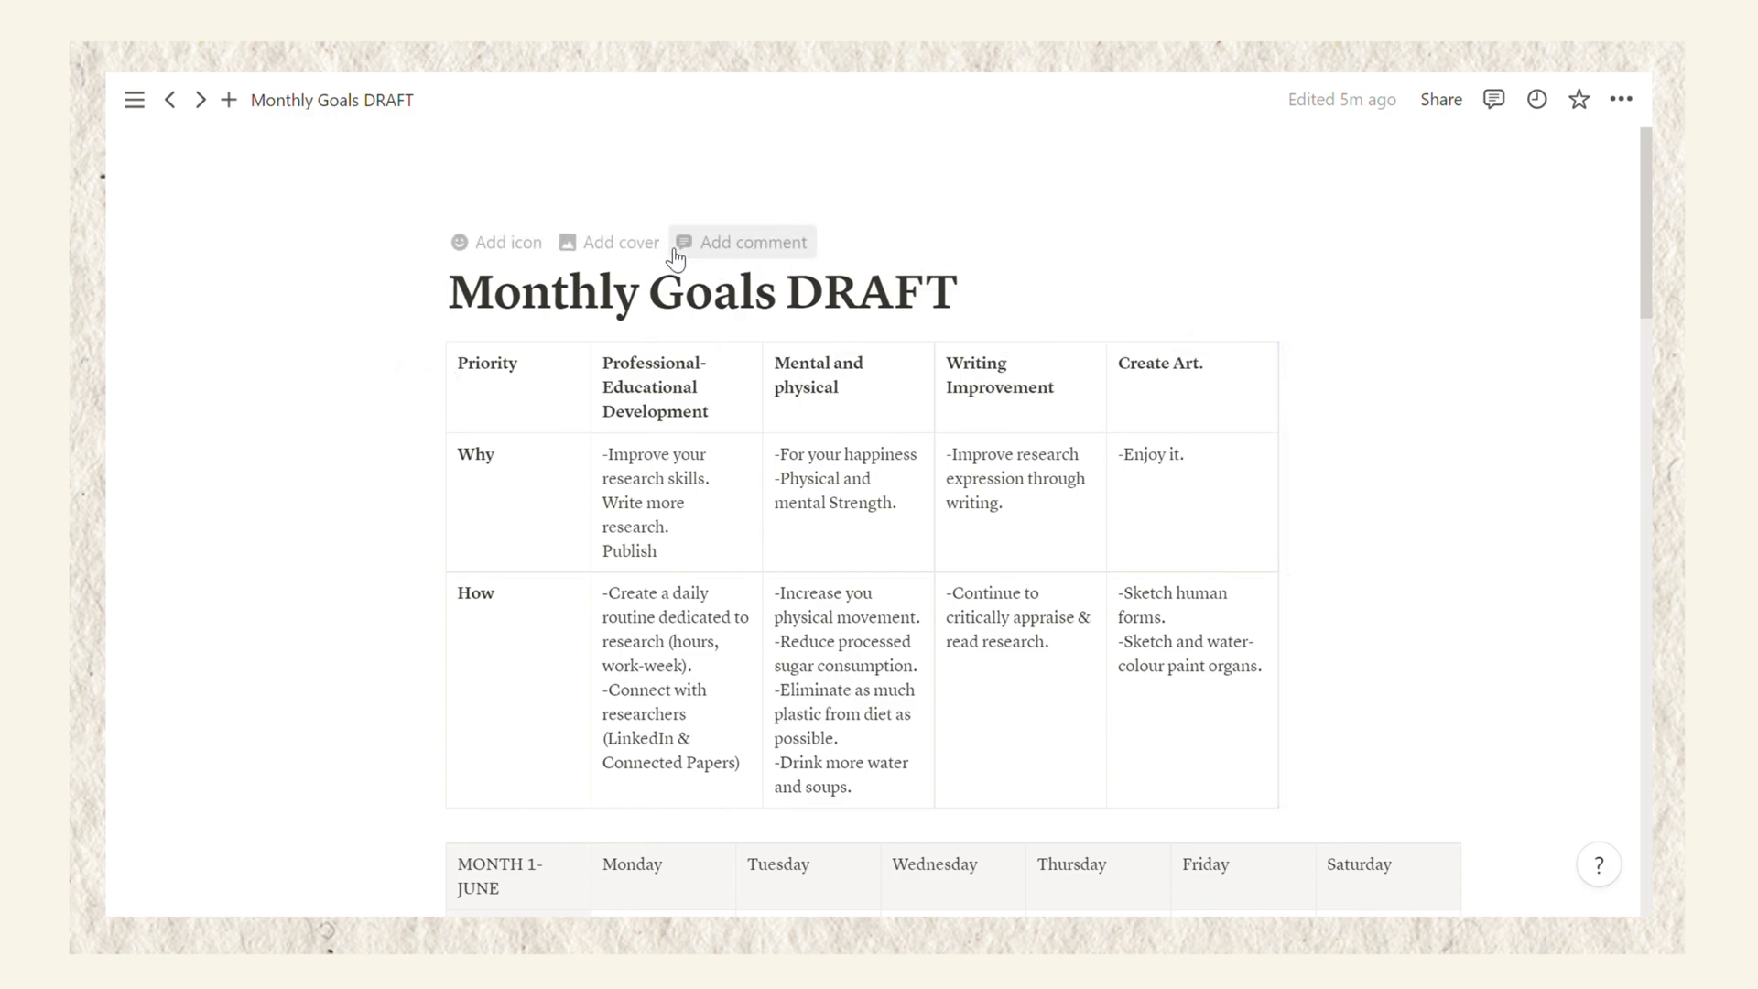
- Add a page cover and change it to the dark blue bird pattern from The Met Museum – Patterns gallery
{"action": "left_click", "coordinate": [615, 245]}
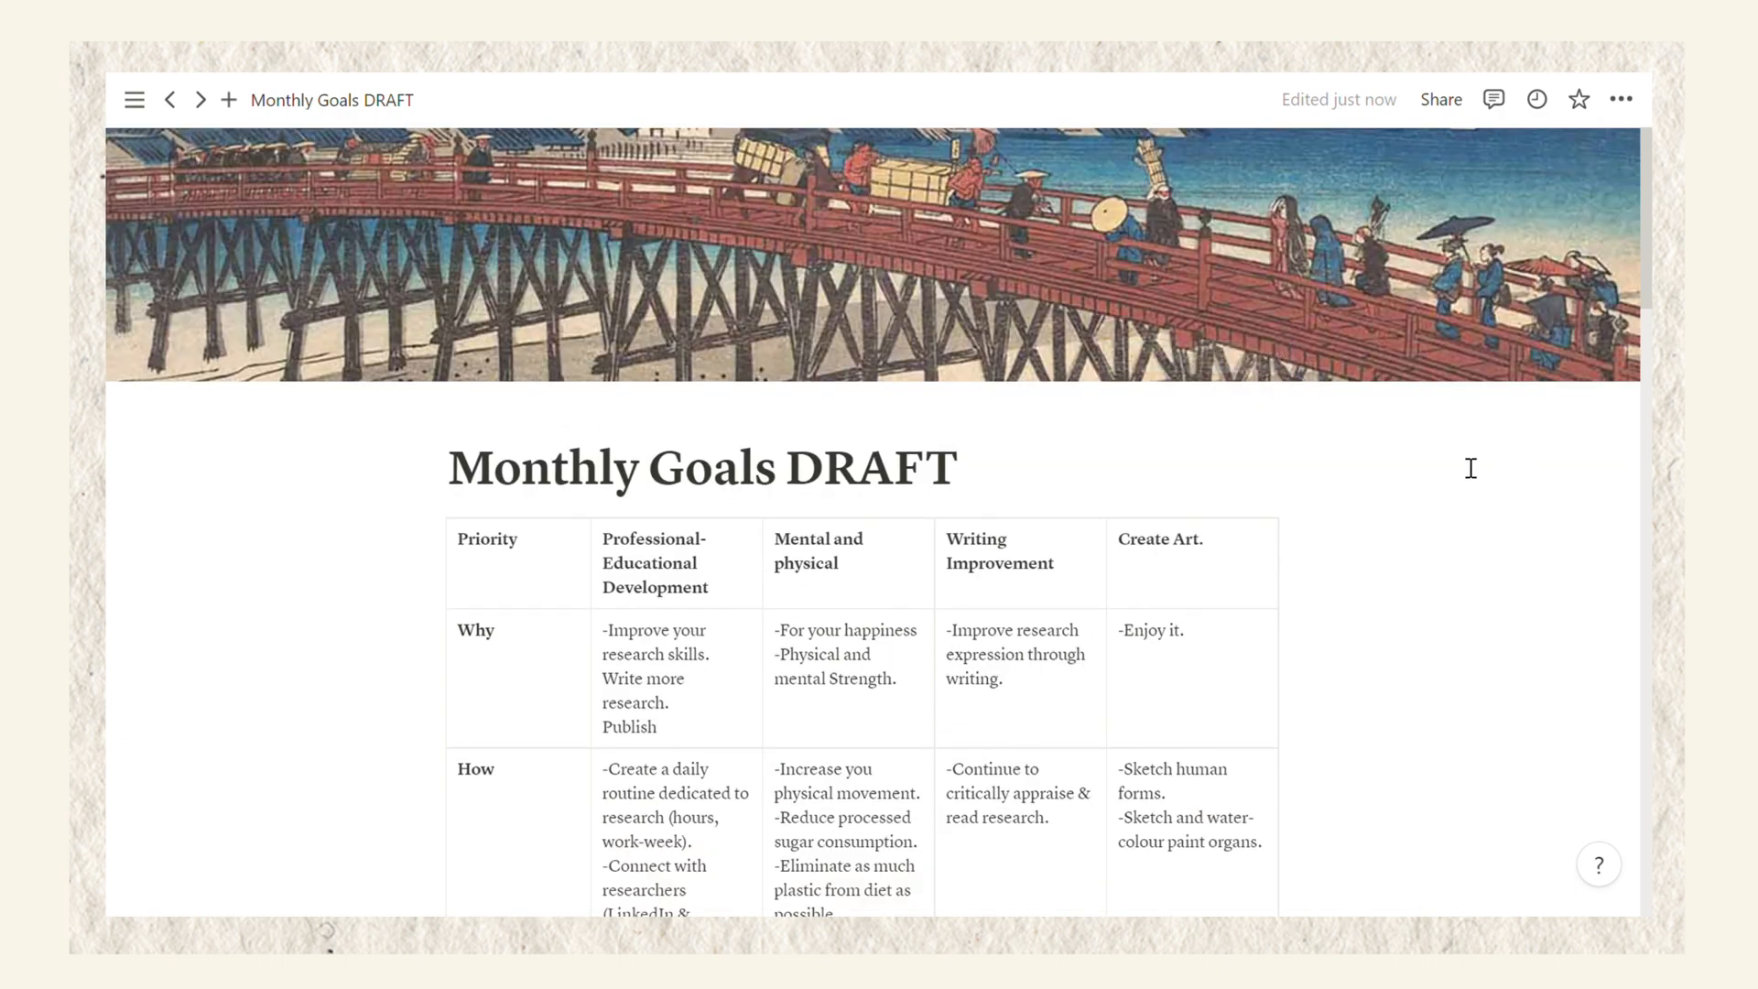
{"action": "mouse_move", "coordinate": [1432, 334]}
{"action": "left_click", "coordinate": [1173, 366]}
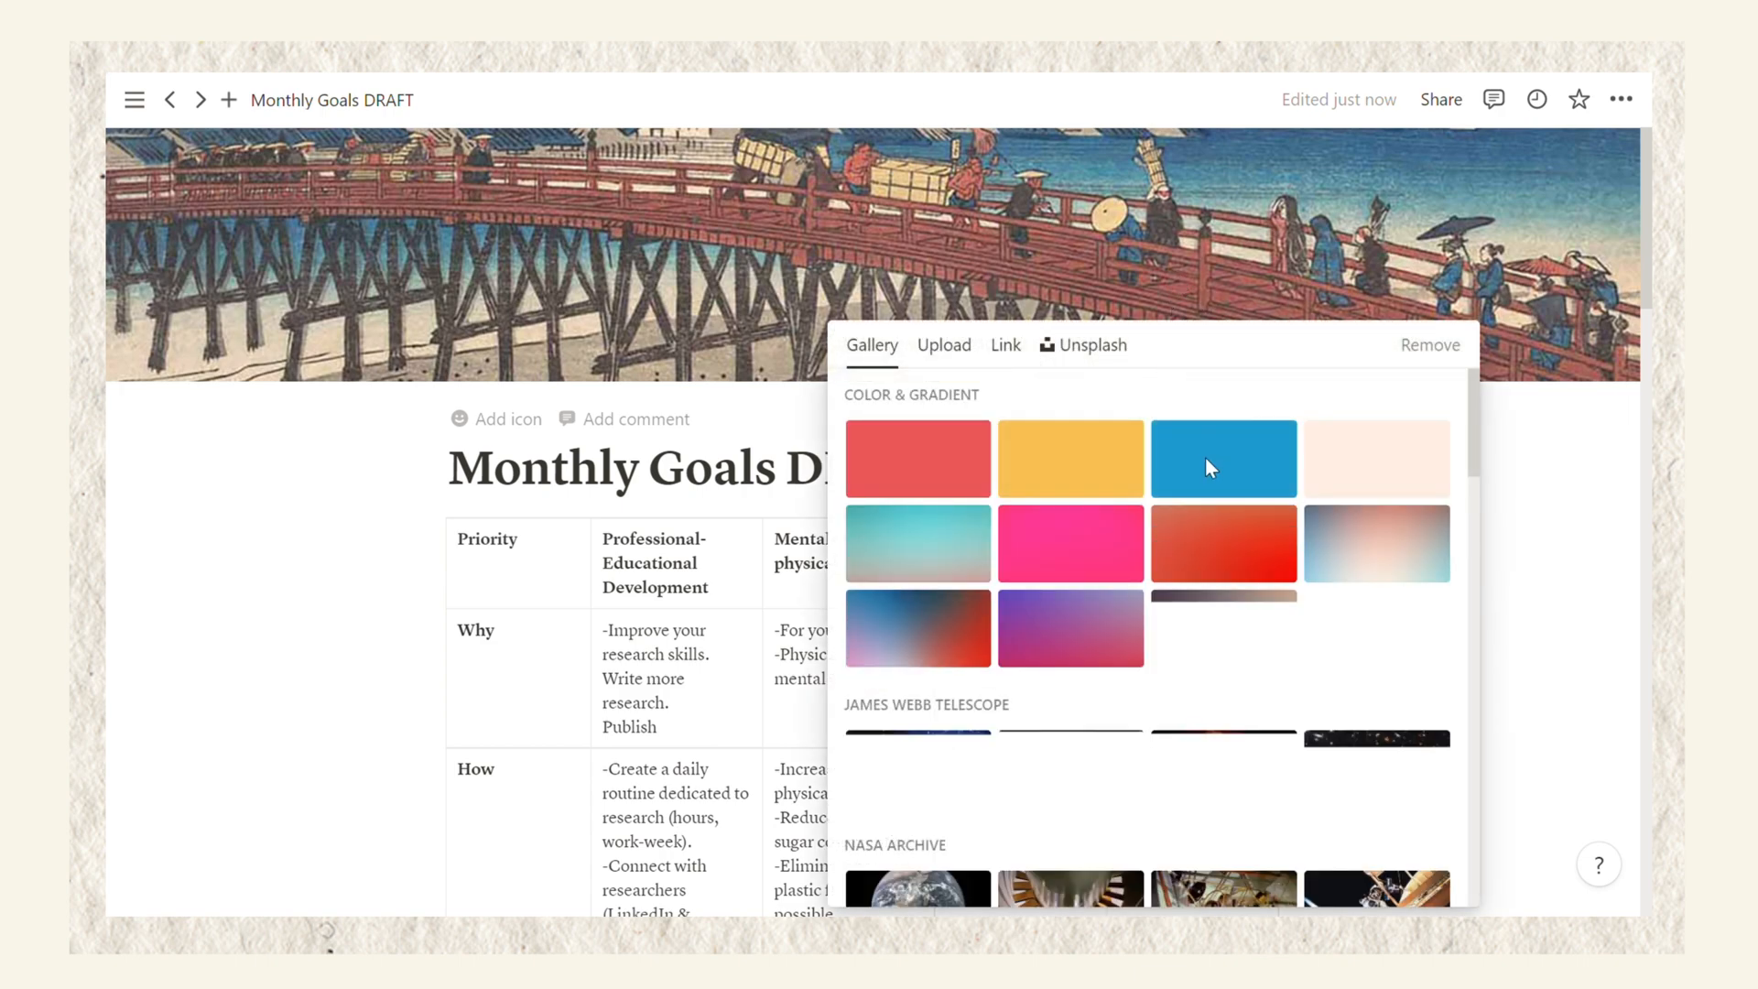
{"action": "scroll", "coordinate": [1248, 540], "scroll_direction": "down", "scroll_amount": 3}
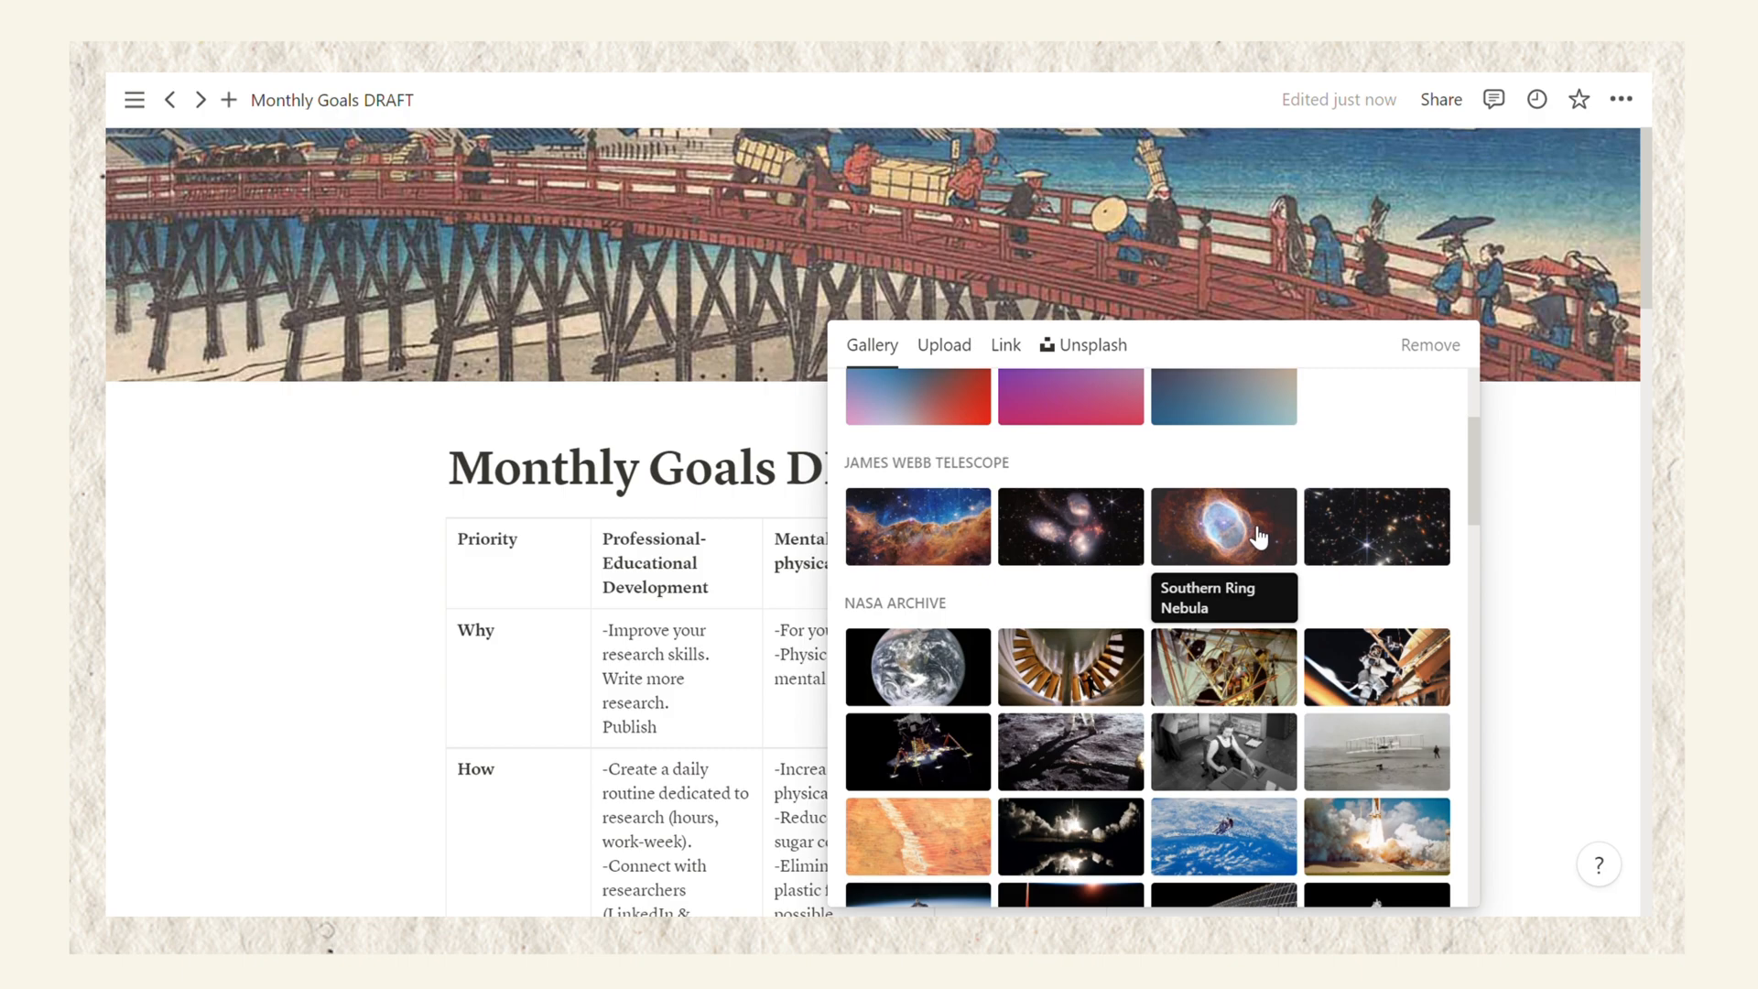
{"action": "scroll", "coordinate": [1257, 540], "scroll_direction": "down", "scroll_amount": 4}
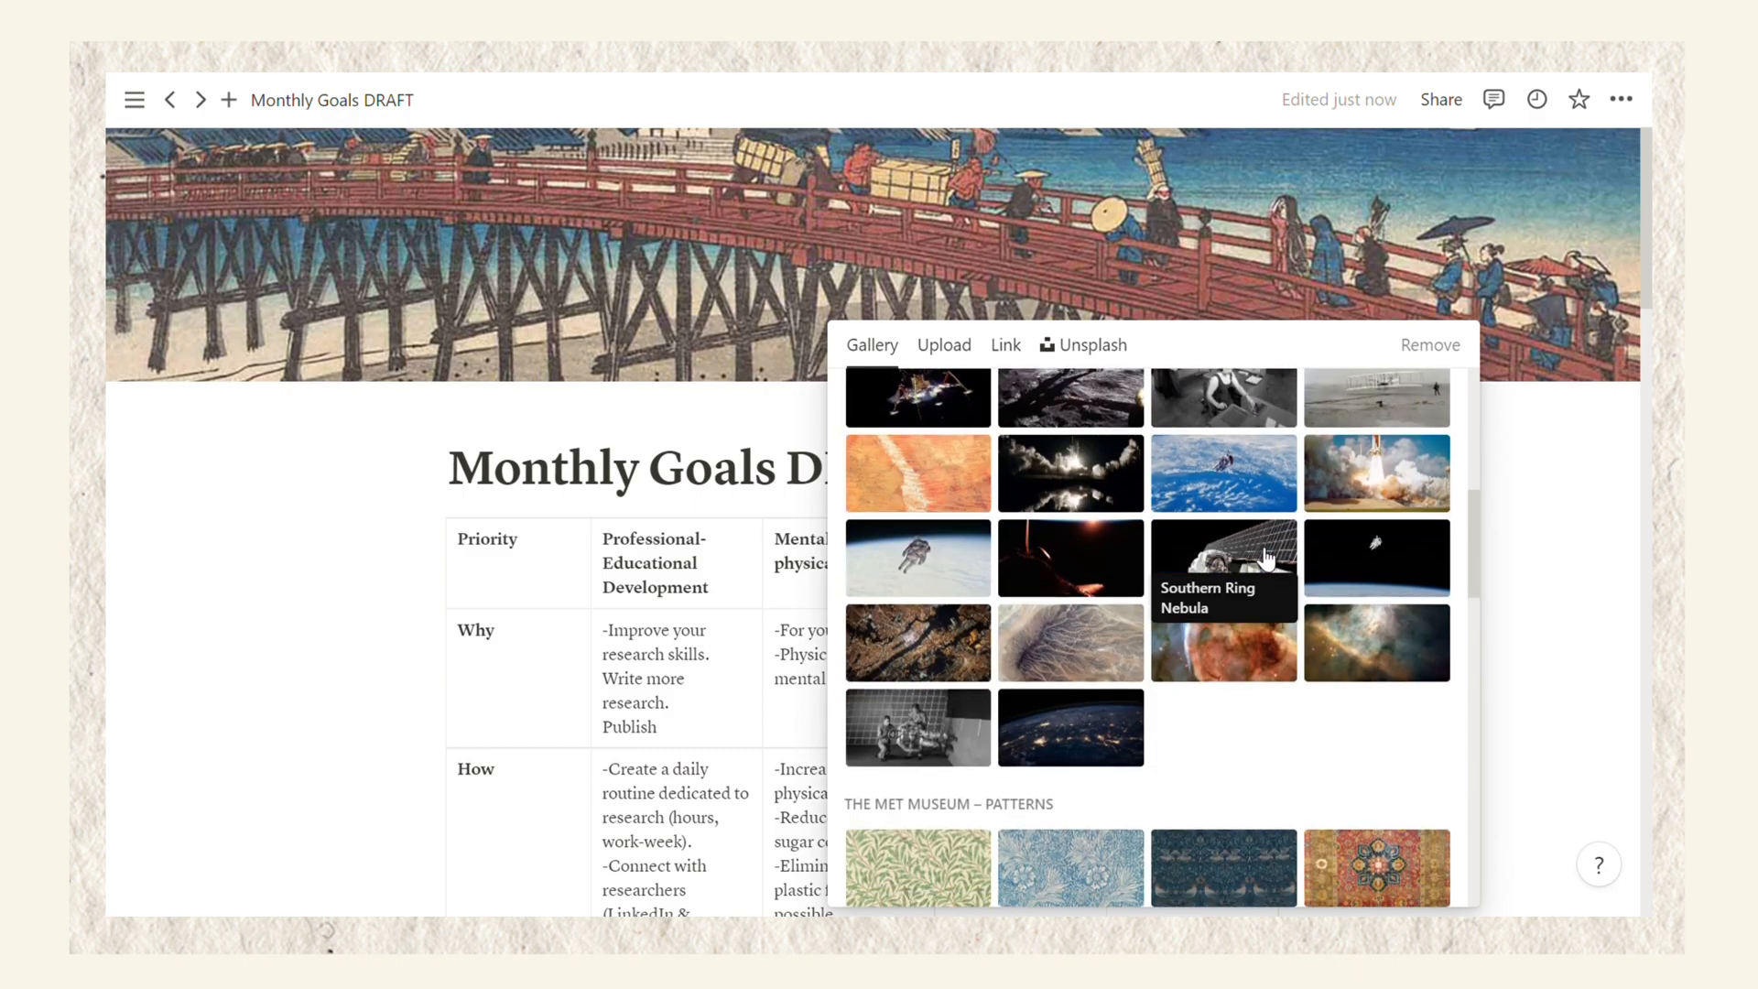
{"action": "left_click", "coordinate": [1241, 861]}
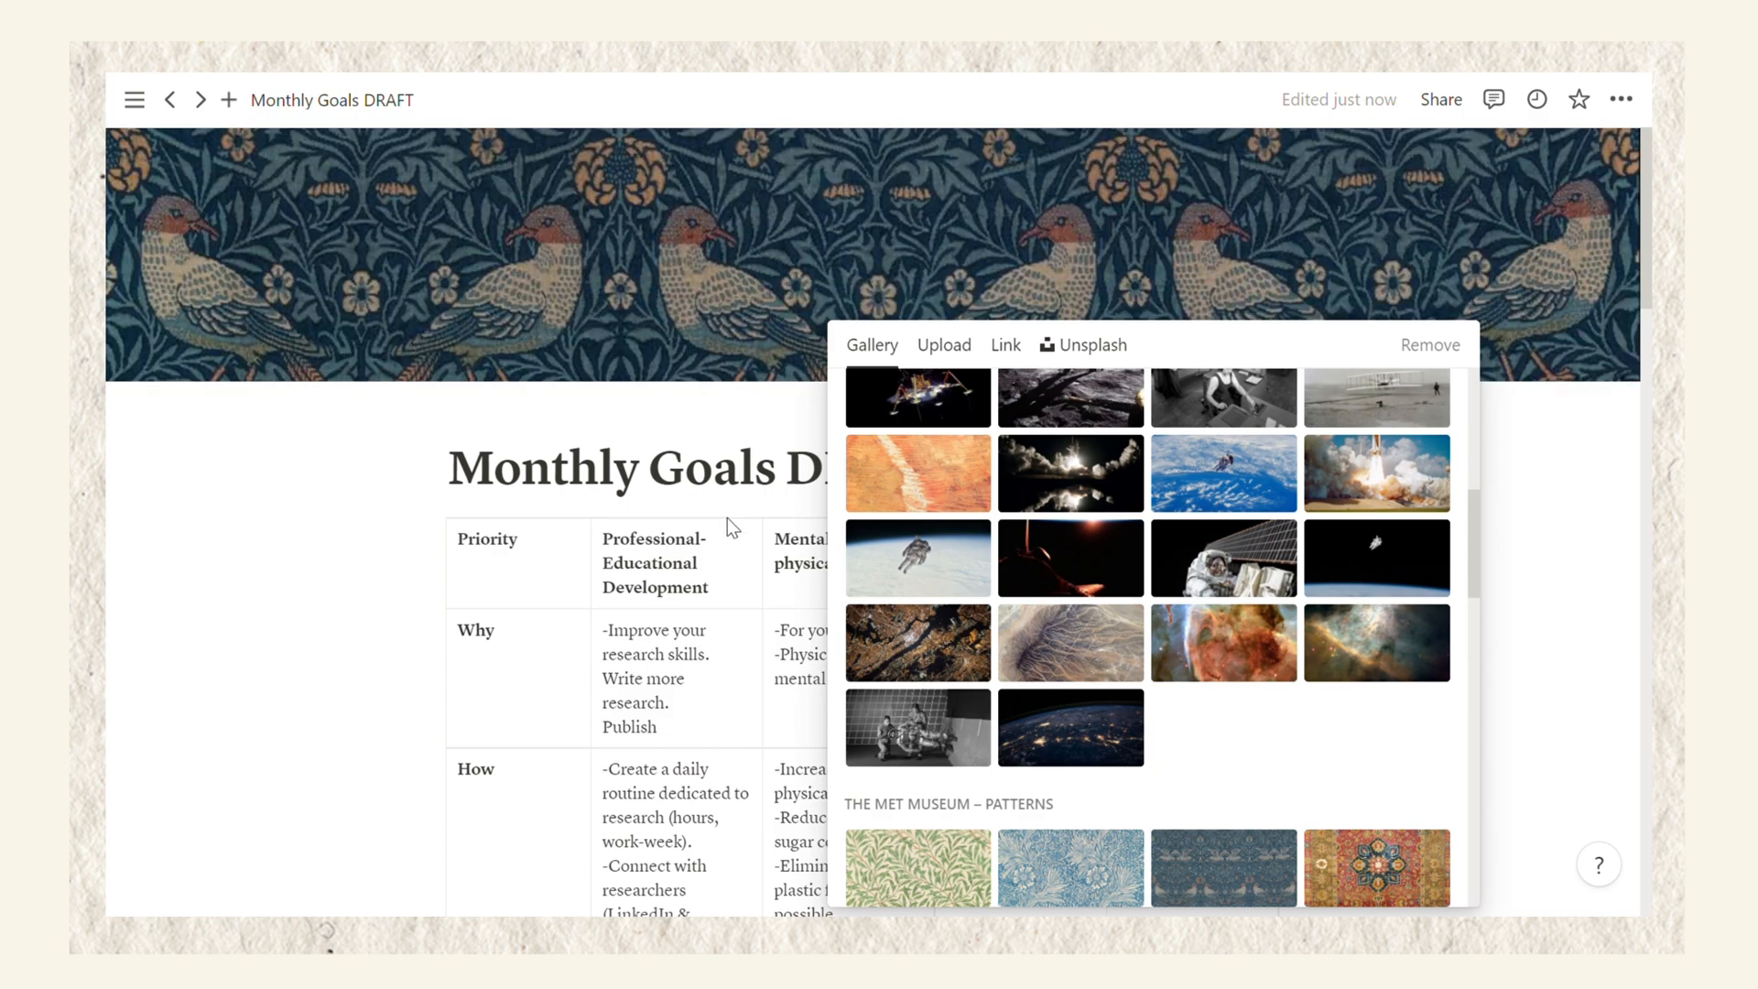
- Reposition the cover image upward so the birds show in full, including their feet
{"action": "left_click", "coordinate": [953, 261]}
{"action": "left_click", "coordinate": [1248, 356]}
{"action": "left_click_drag", "start_coordinate": [1000, 321], "coordinate": [1005, 251]}
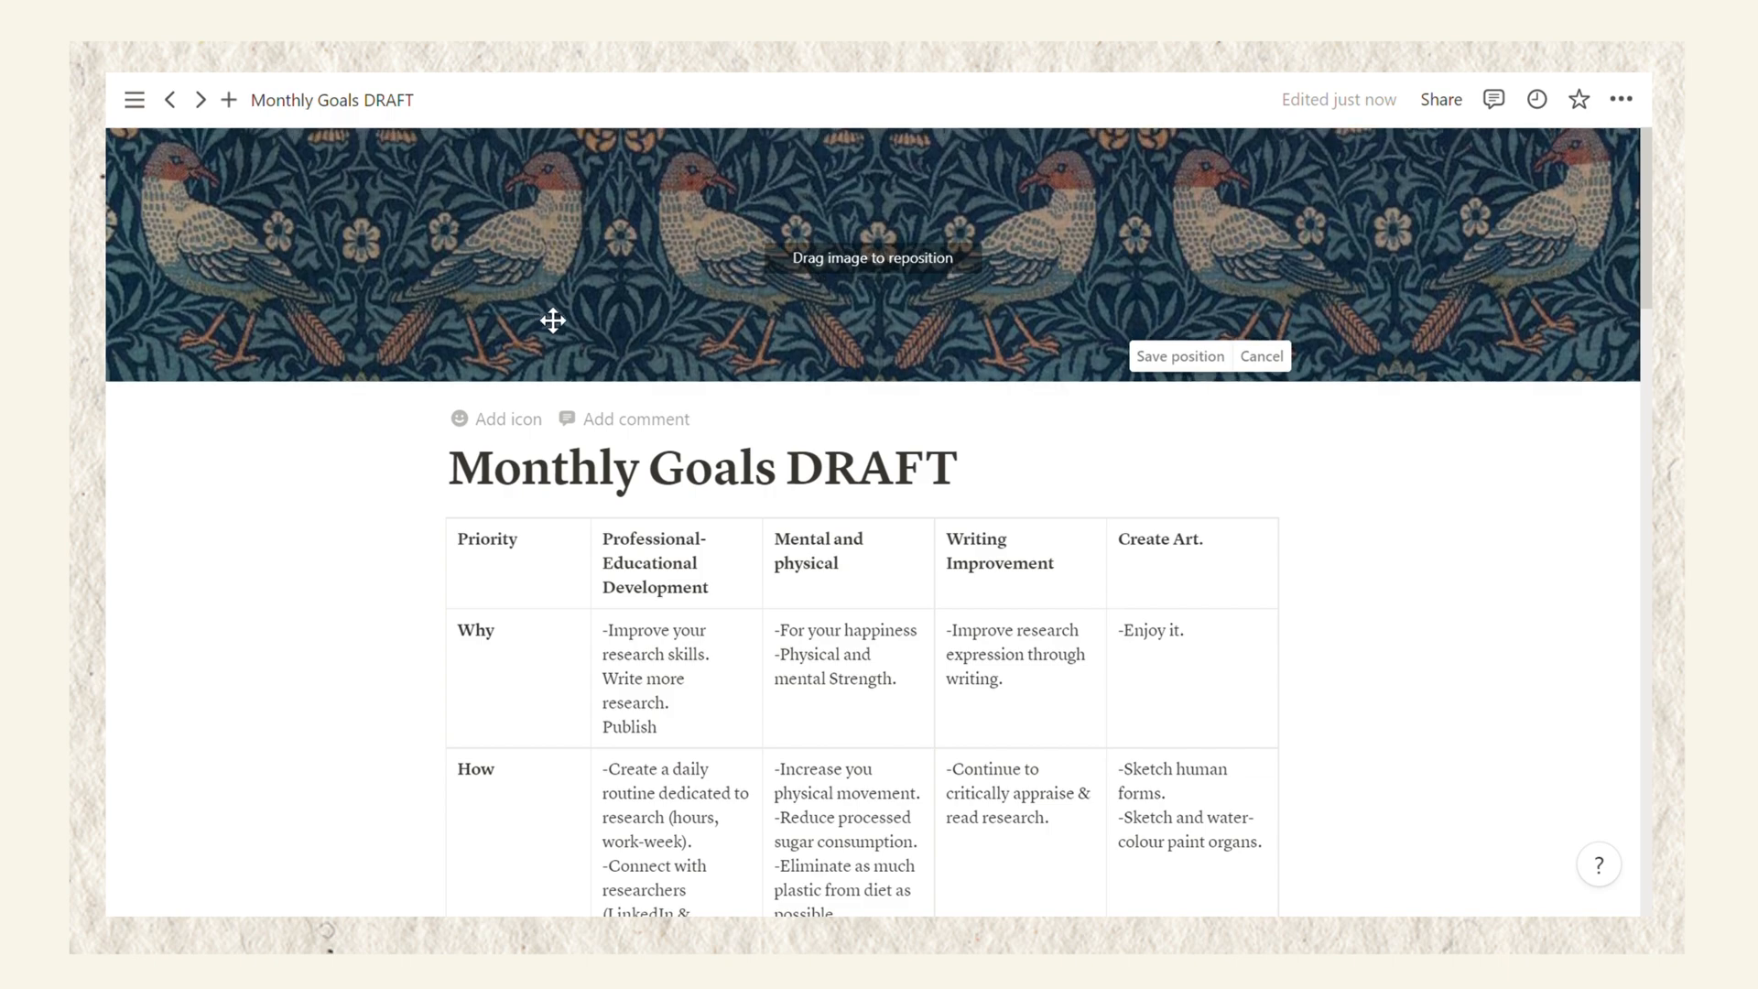
{"action": "left_click", "coordinate": [335, 543]}
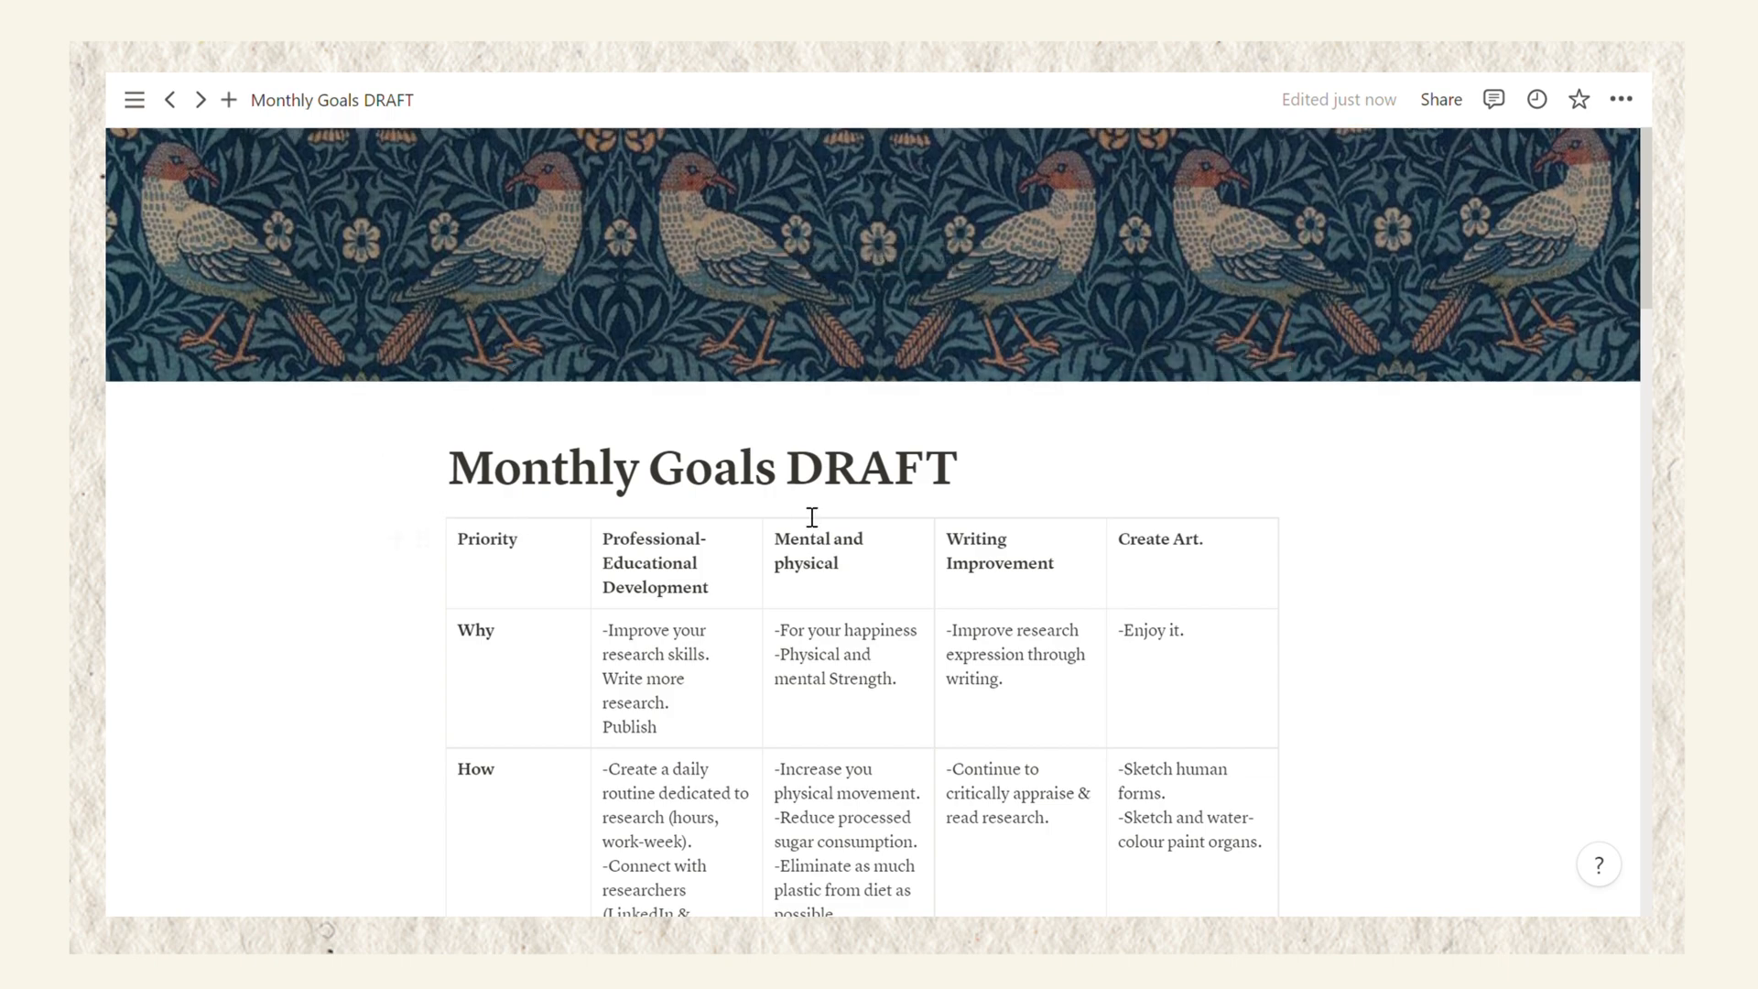
- Replace the word "Monthly" with "June" in the page title
{"action": "scroll", "coordinate": [787, 495], "scroll_direction": "down", "scroll_amount": 3}
{"action": "left_click", "coordinate": [463, 246]}
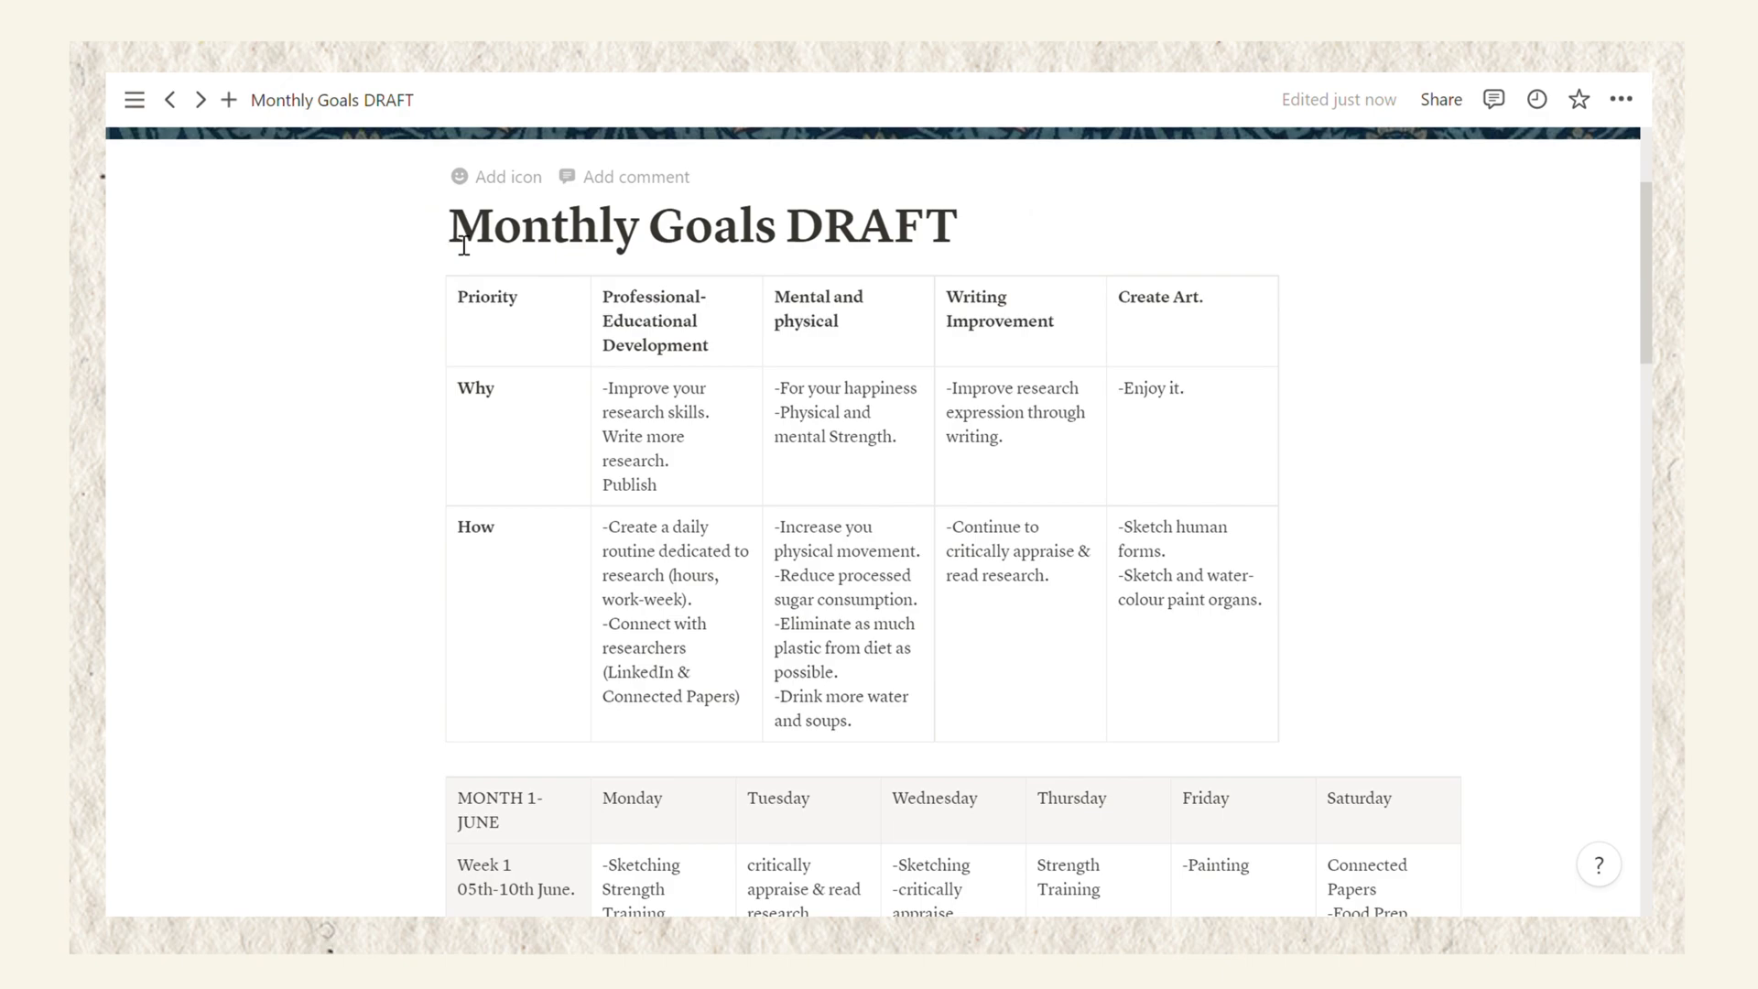
{"action": "type", "text": "june"}
{"action": "key", "text": "BackSpace"}
{"action": "key", "text": "BackSpace"}
{"action": "key", "text": "BackSpace"}
{"action": "key", "text": "BackSpace"}
{"action": "type", "text": "June"}
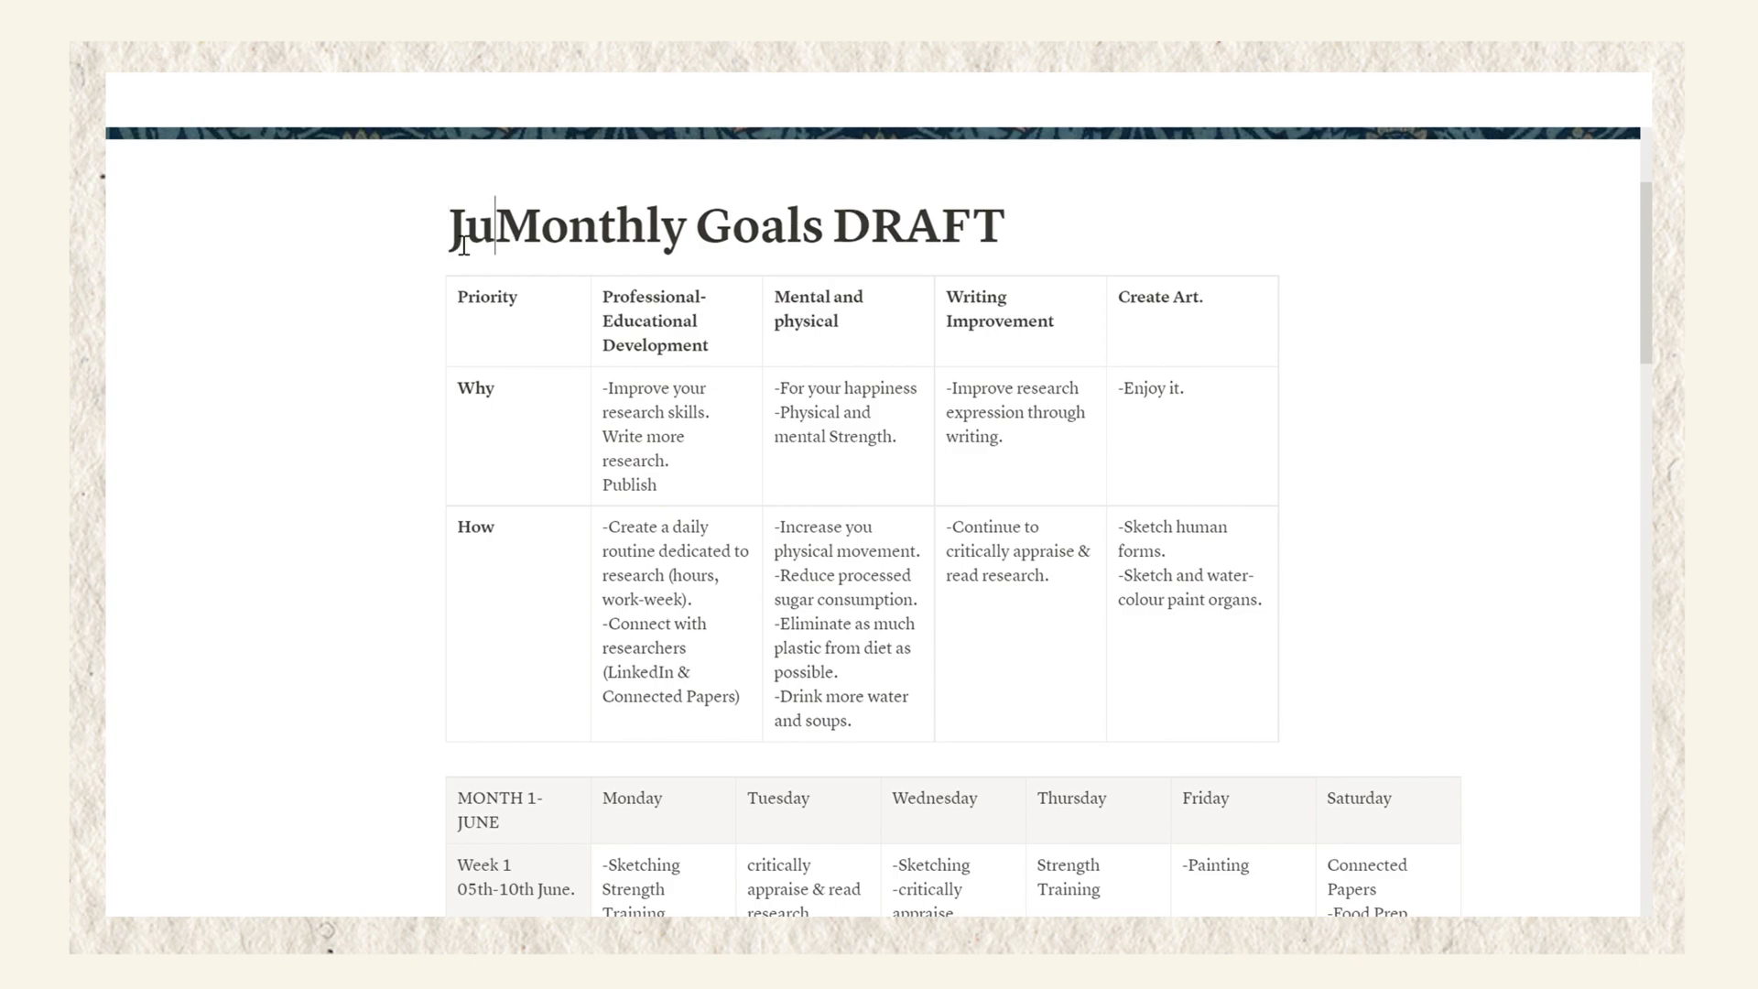
{"action": "key", "text": "Delete"}
{"action": "key", "text": "Delete"}
{"action": "key", "text": "Delete"}
{"action": "key", "text": "Delete"}
{"action": "key", "text": "Delete"}
{"action": "key", "text": "Delete"}
{"action": "key", "text": "Delete"}
{"action": "key", "text": "Delete"}
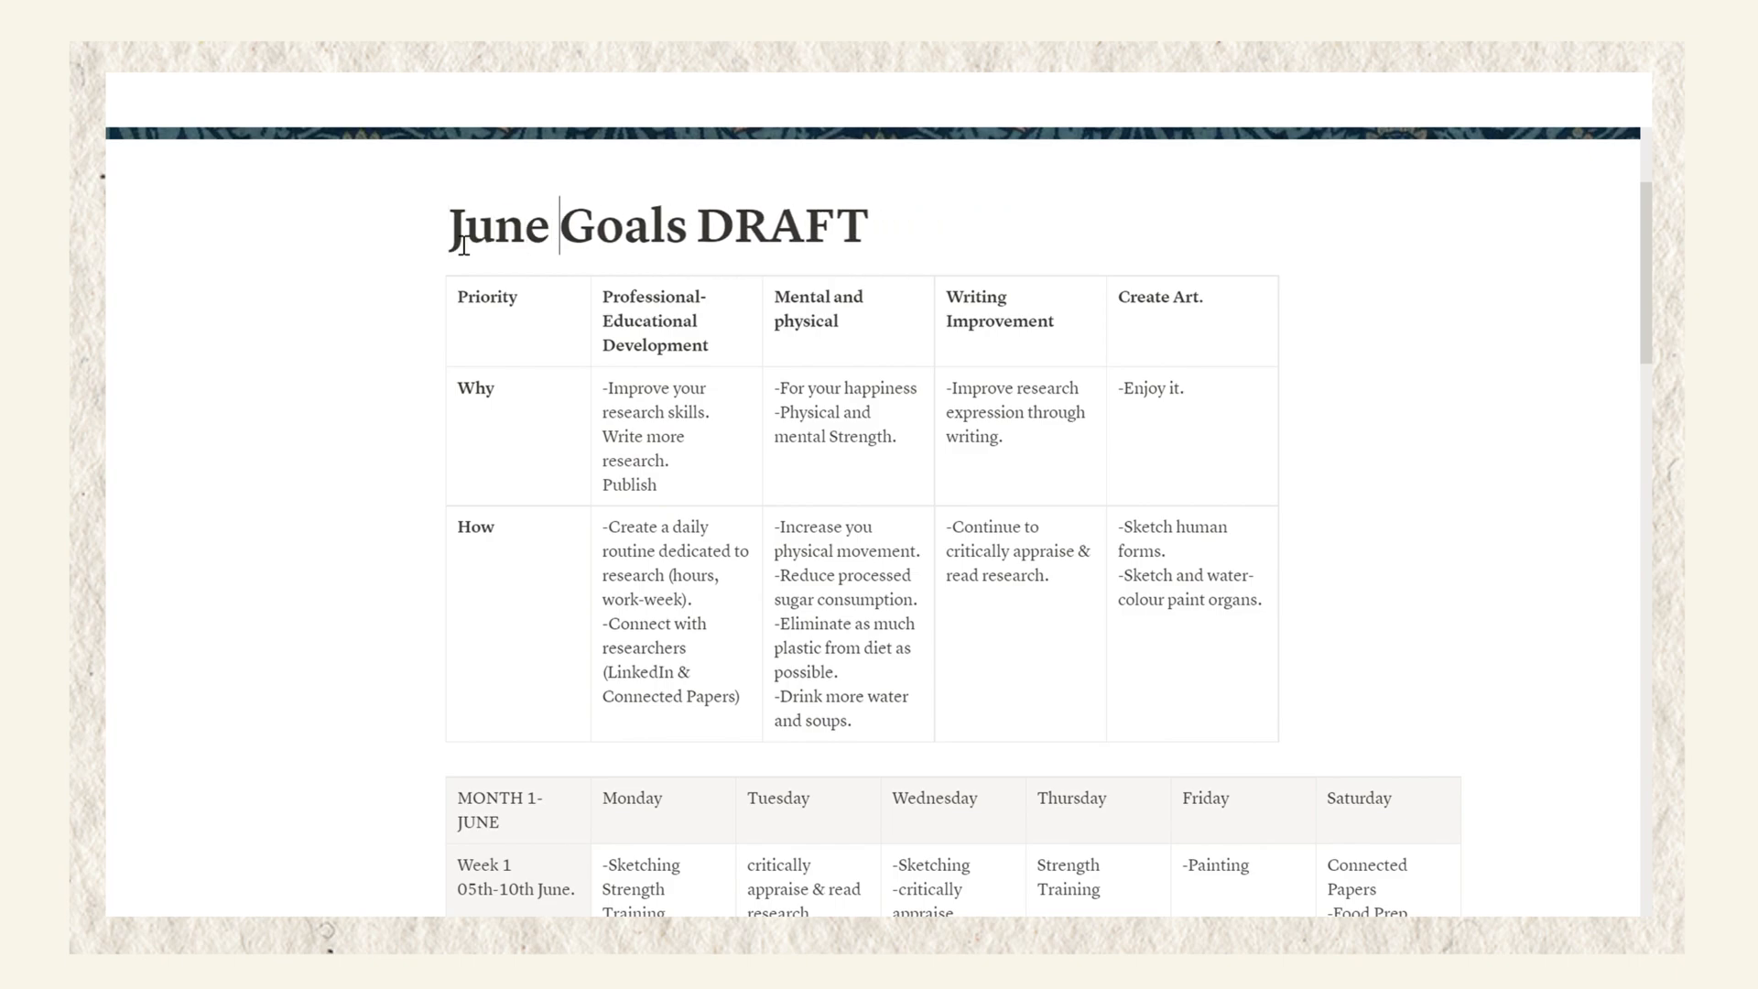
- Remove "DRAFT" from the page title and end it with a period so it reads "June Goals."
{"action": "left_click_drag", "start_coordinate": [887, 234], "coordinate": [719, 243]}
{"action": "key", "text": "BackSpace"}
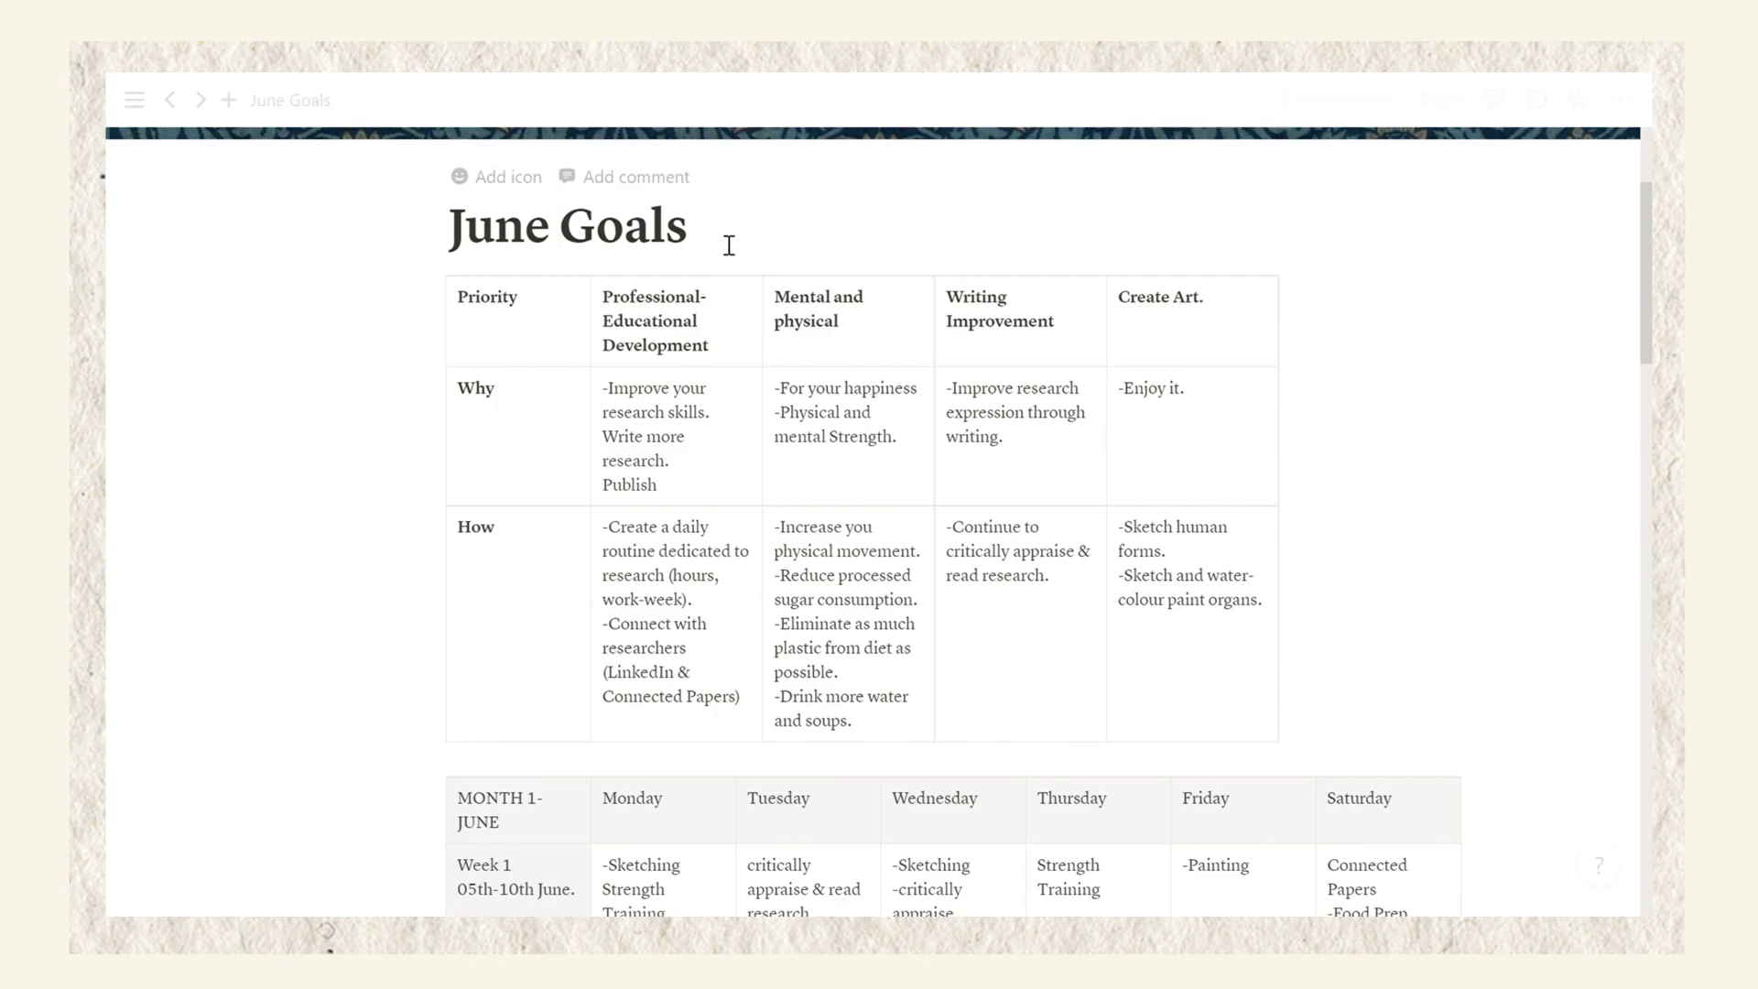
{"action": "key", "text": "BackSpace"}
{"action": "scroll", "coordinate": [1327, 435], "scroll_direction": "down", "scroll_amount": 3}
{"action": "scroll", "coordinate": [1282, 513], "scroll_direction": "up", "scroll_amount": 3}
{"action": "type", "text": "."}
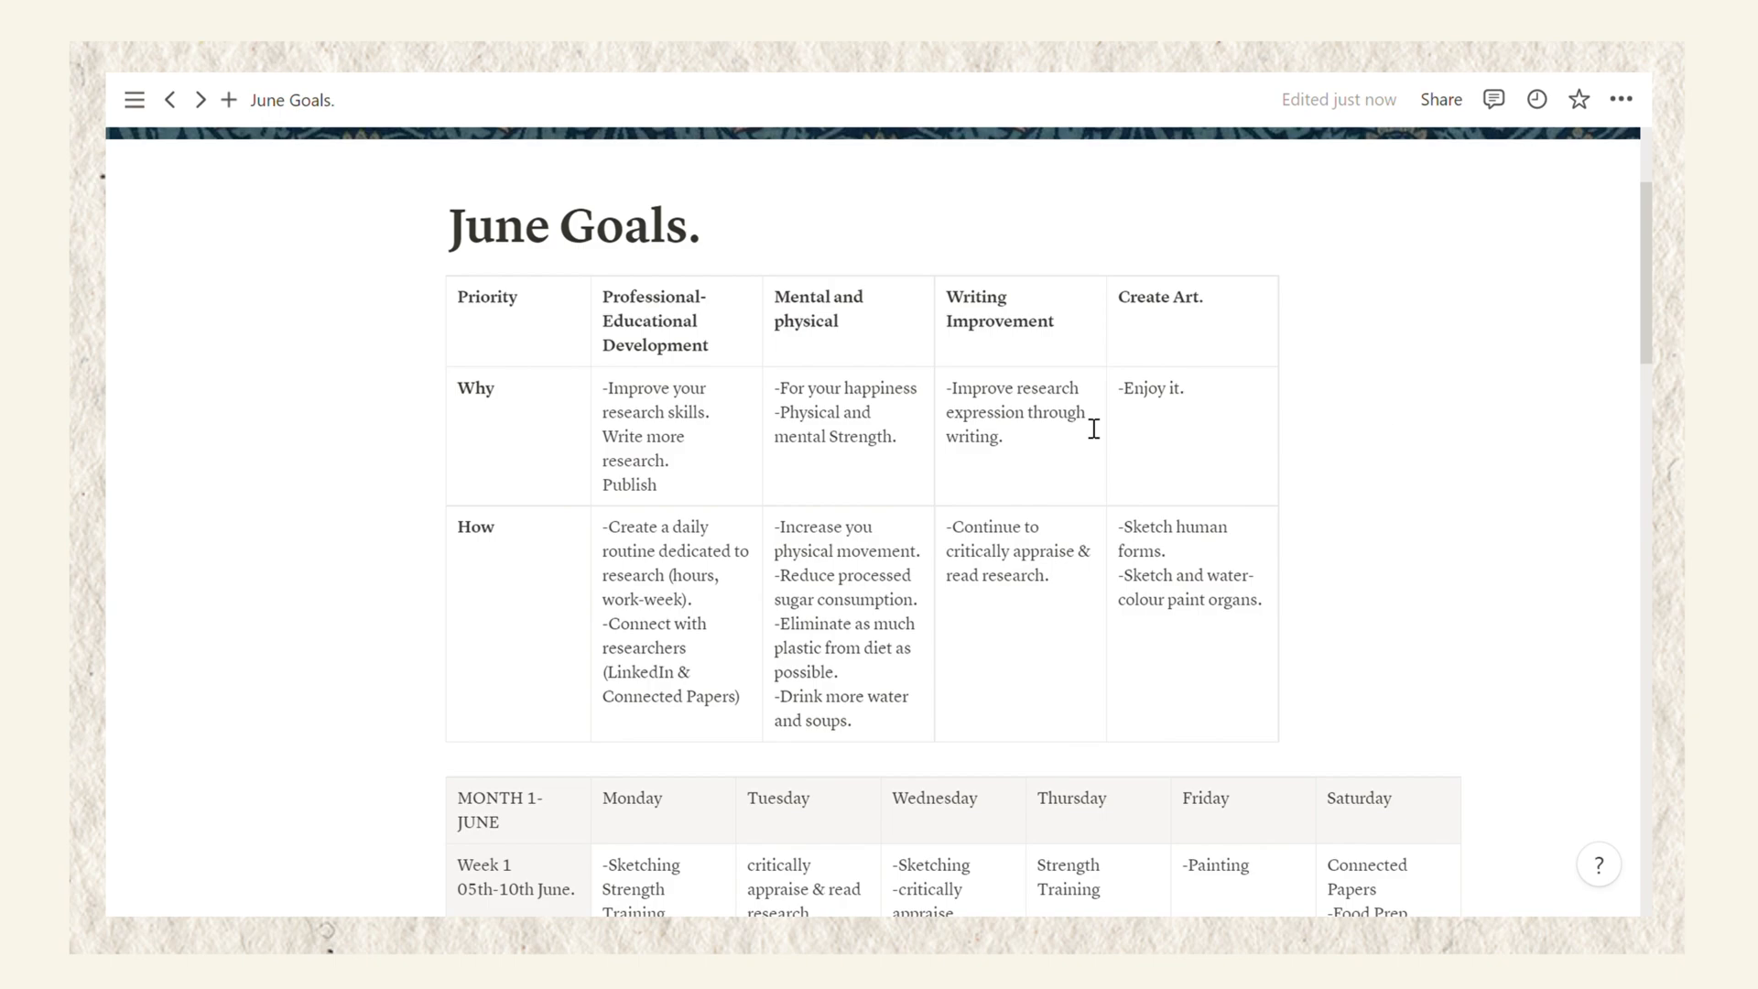
- Add the line "-TRIATHLON 2023" to the Why cell of the "Mental and physical" column
{"action": "triple_click", "coordinate": [861, 337]}
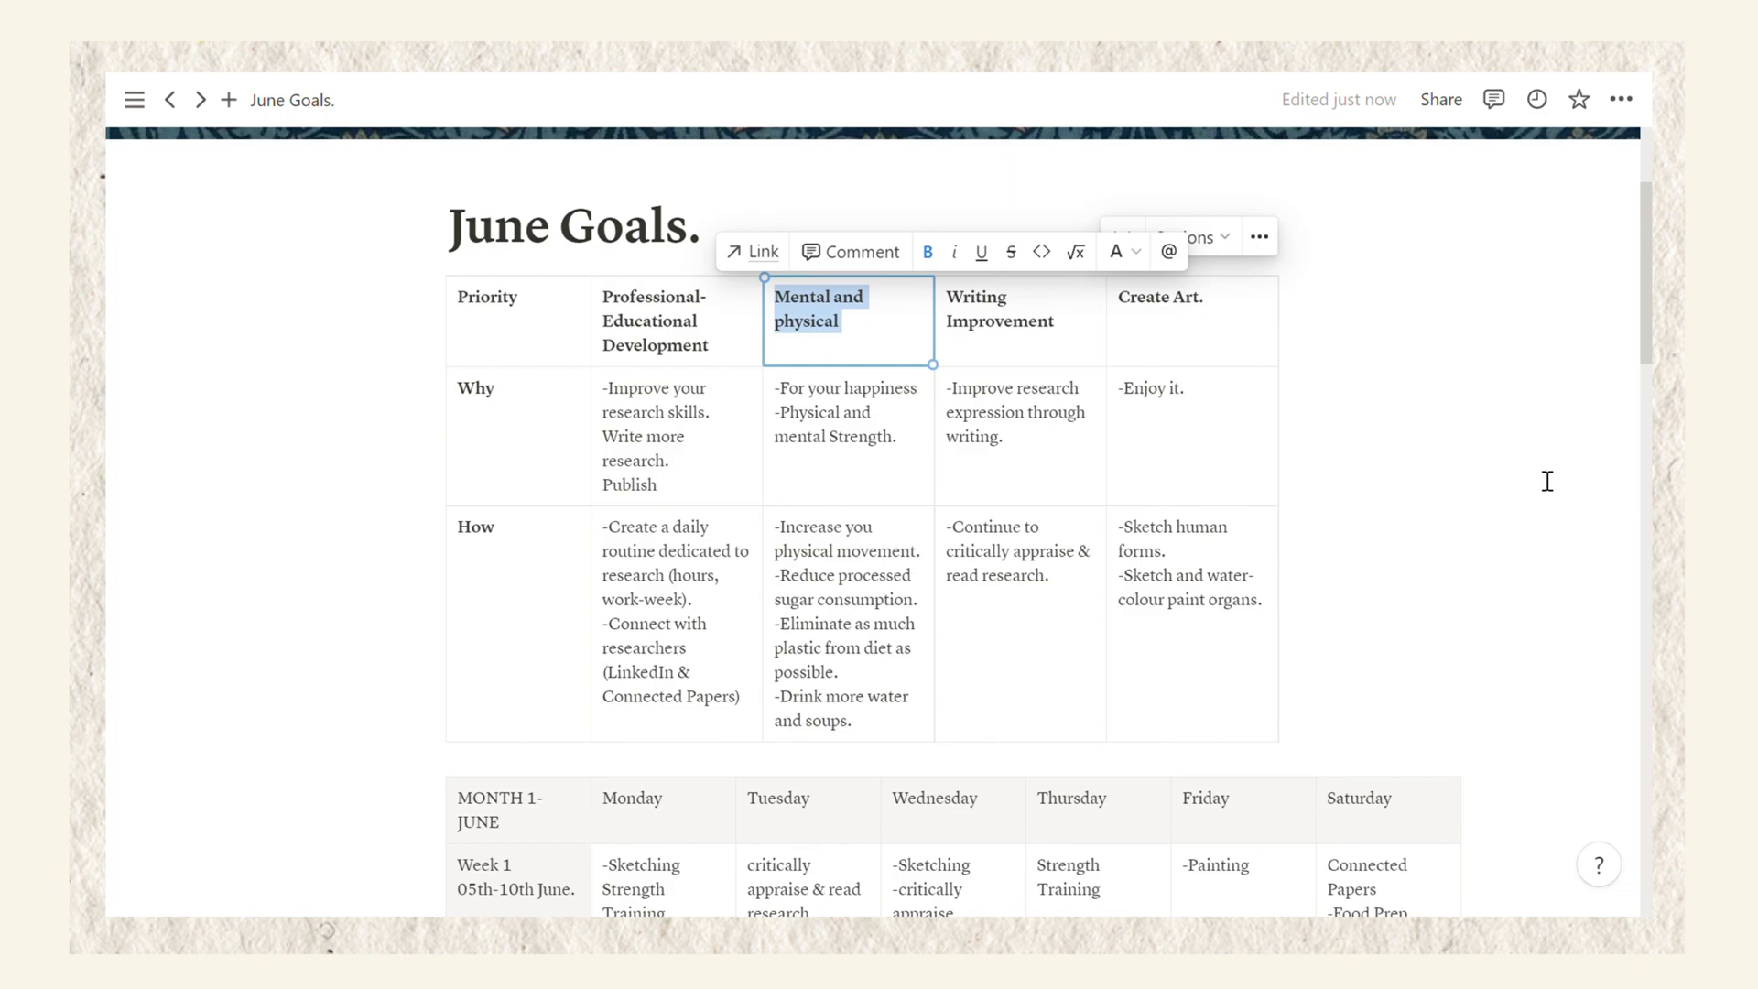
{"action": "left_click", "coordinate": [922, 451]}
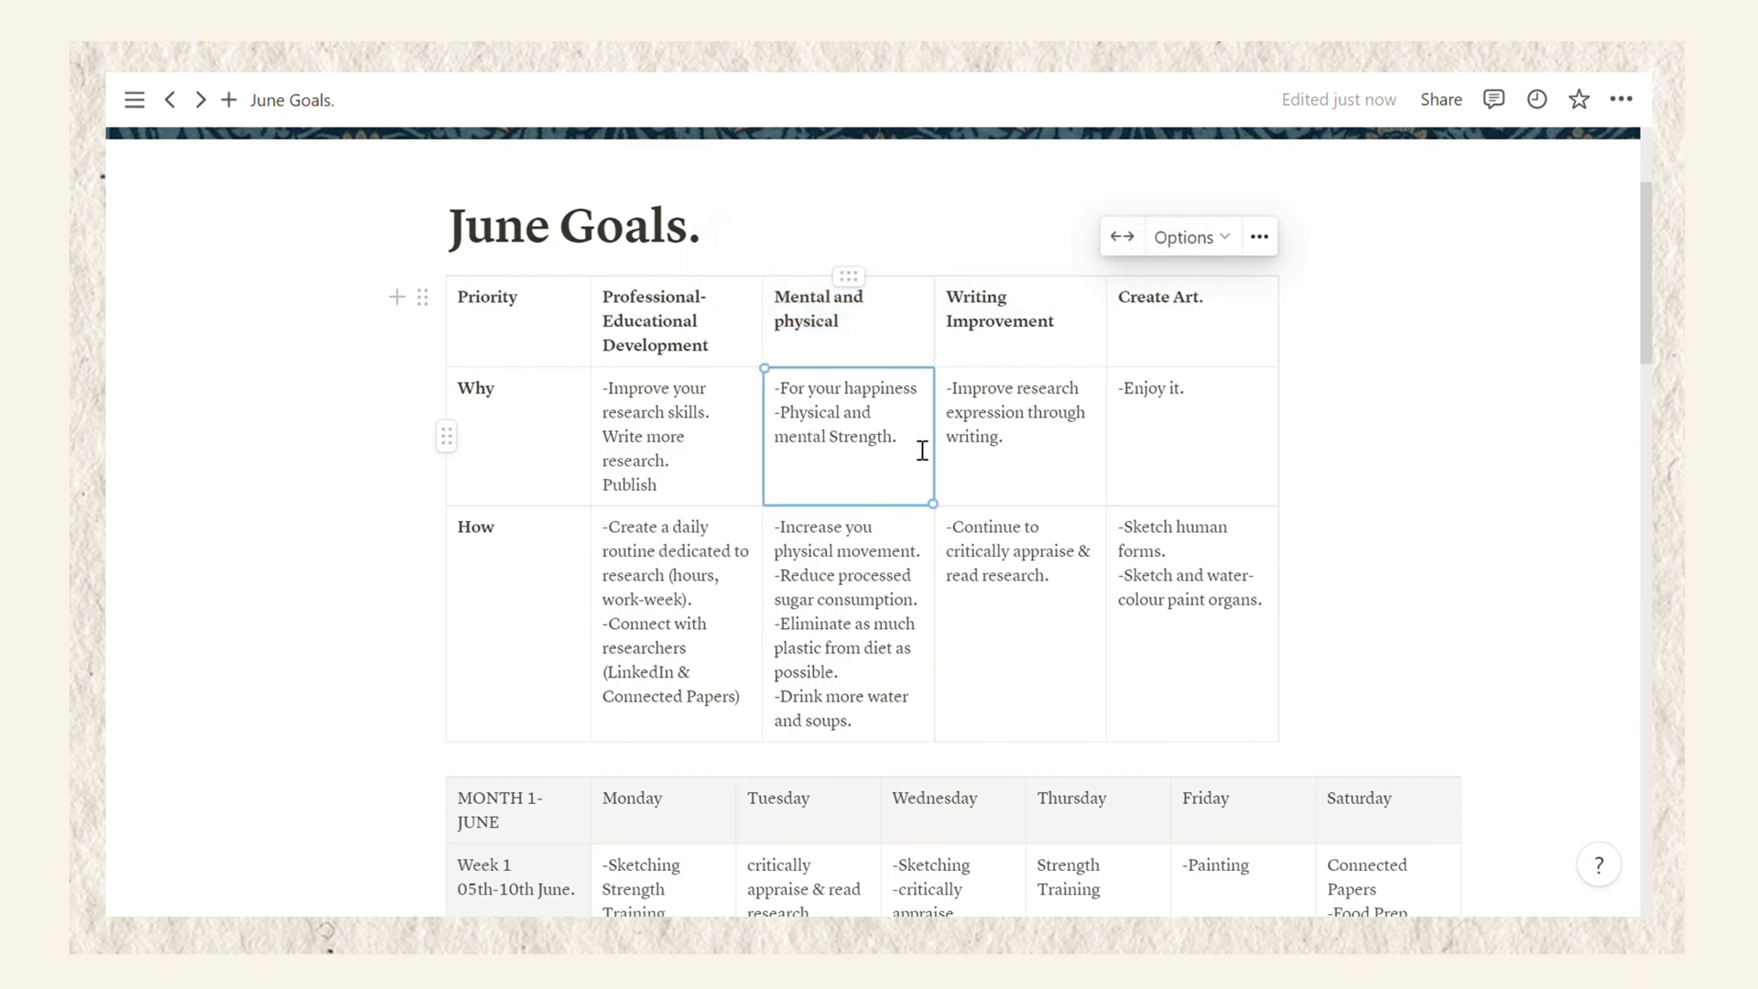
{"action": "key", "text": "Down"}
{"action": "type", "text": "-"}
{"action": "left_click", "coordinate": [925, 450]}
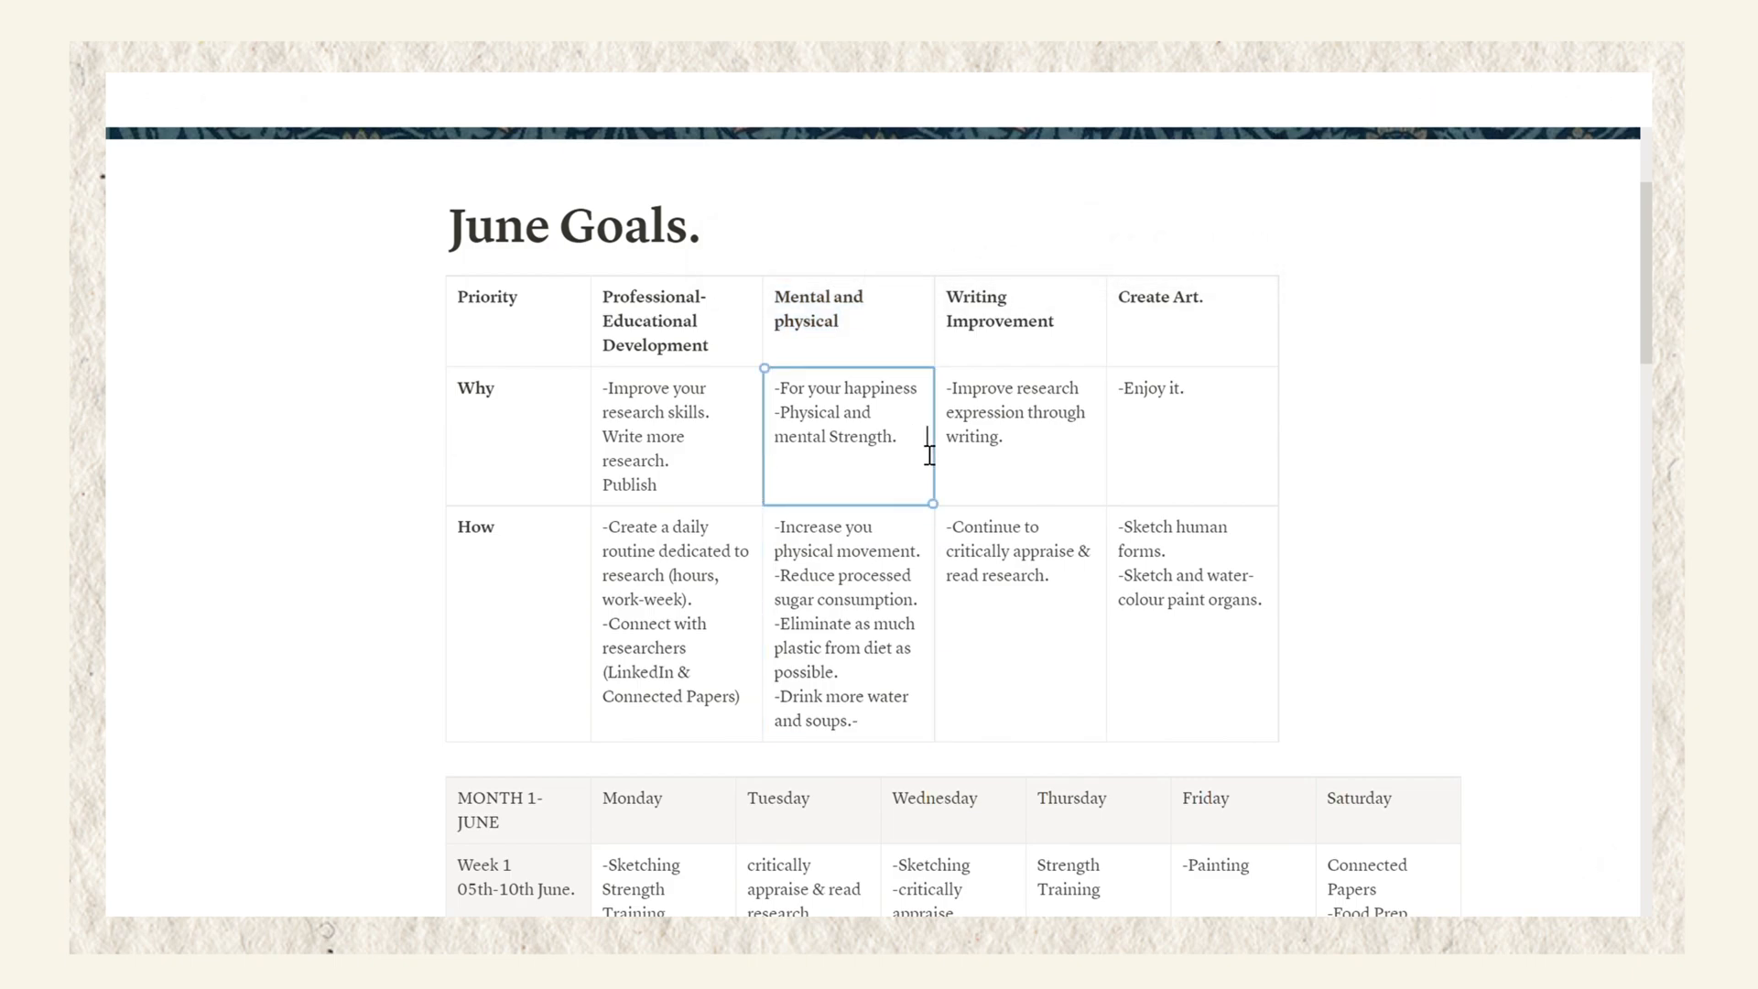
{"action": "type", "text": "-TRIATHLON 2023"}
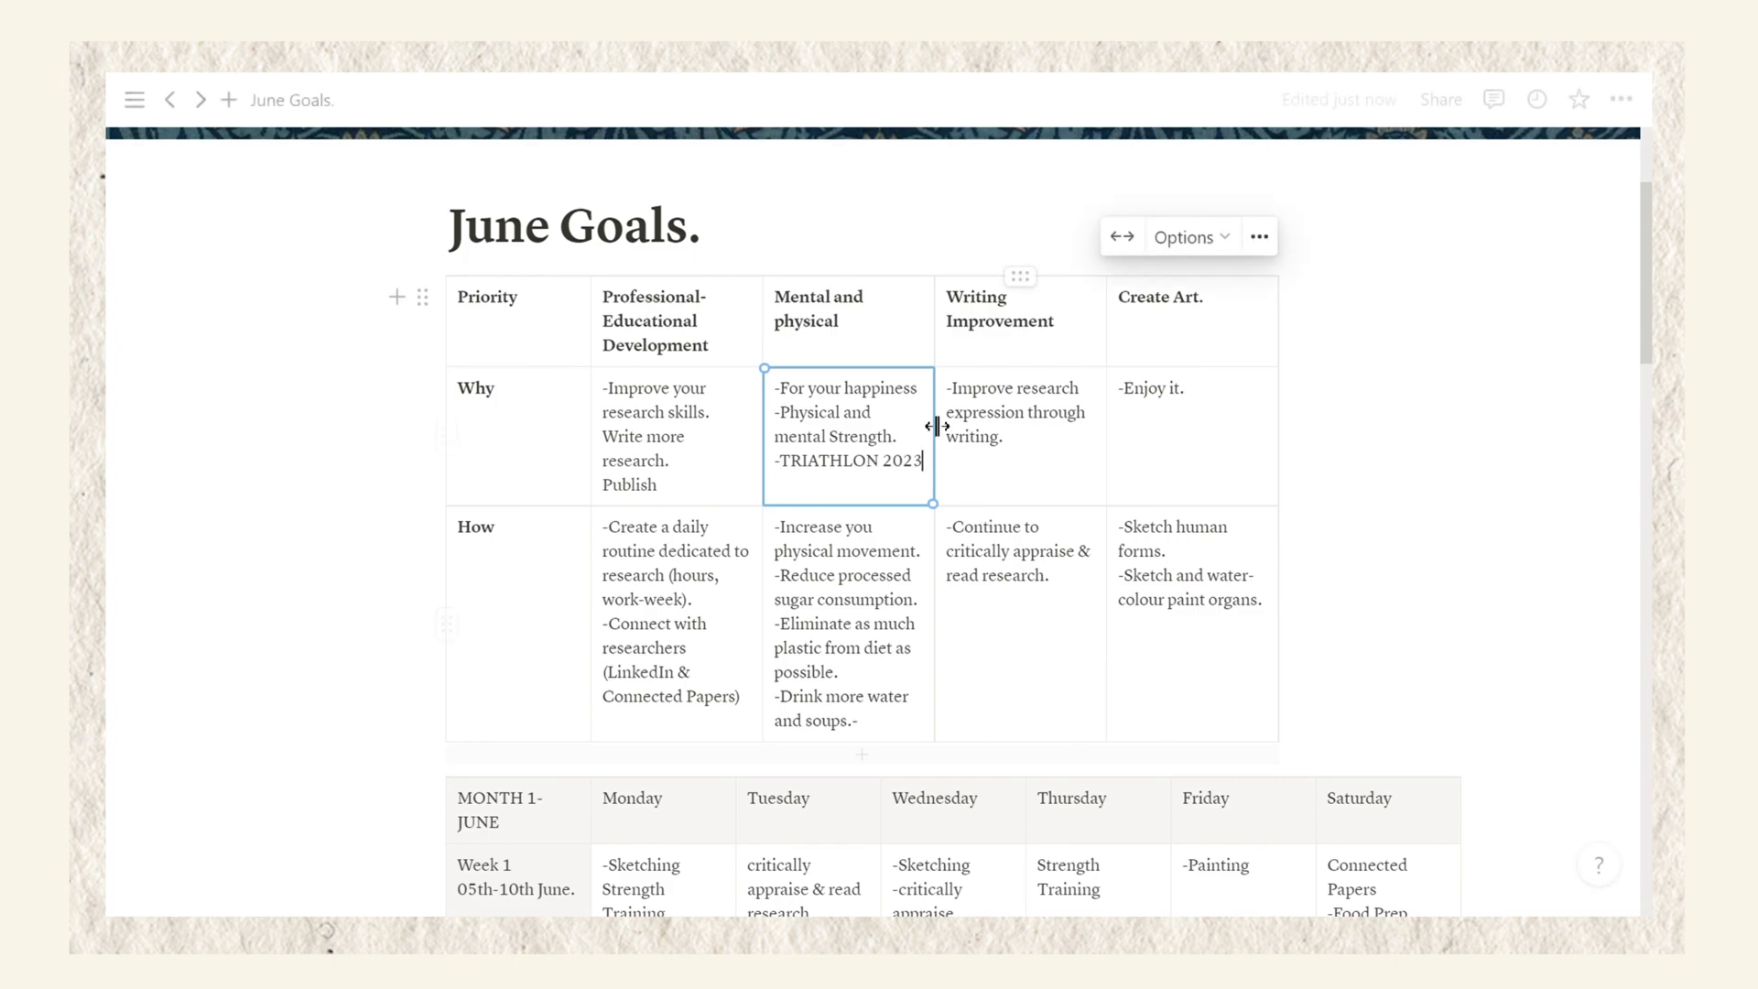
- Make the "-TRIATHLON 2023" line bold
{"action": "left_click_drag", "start_coordinate": [930, 472], "coordinate": [784, 476]}
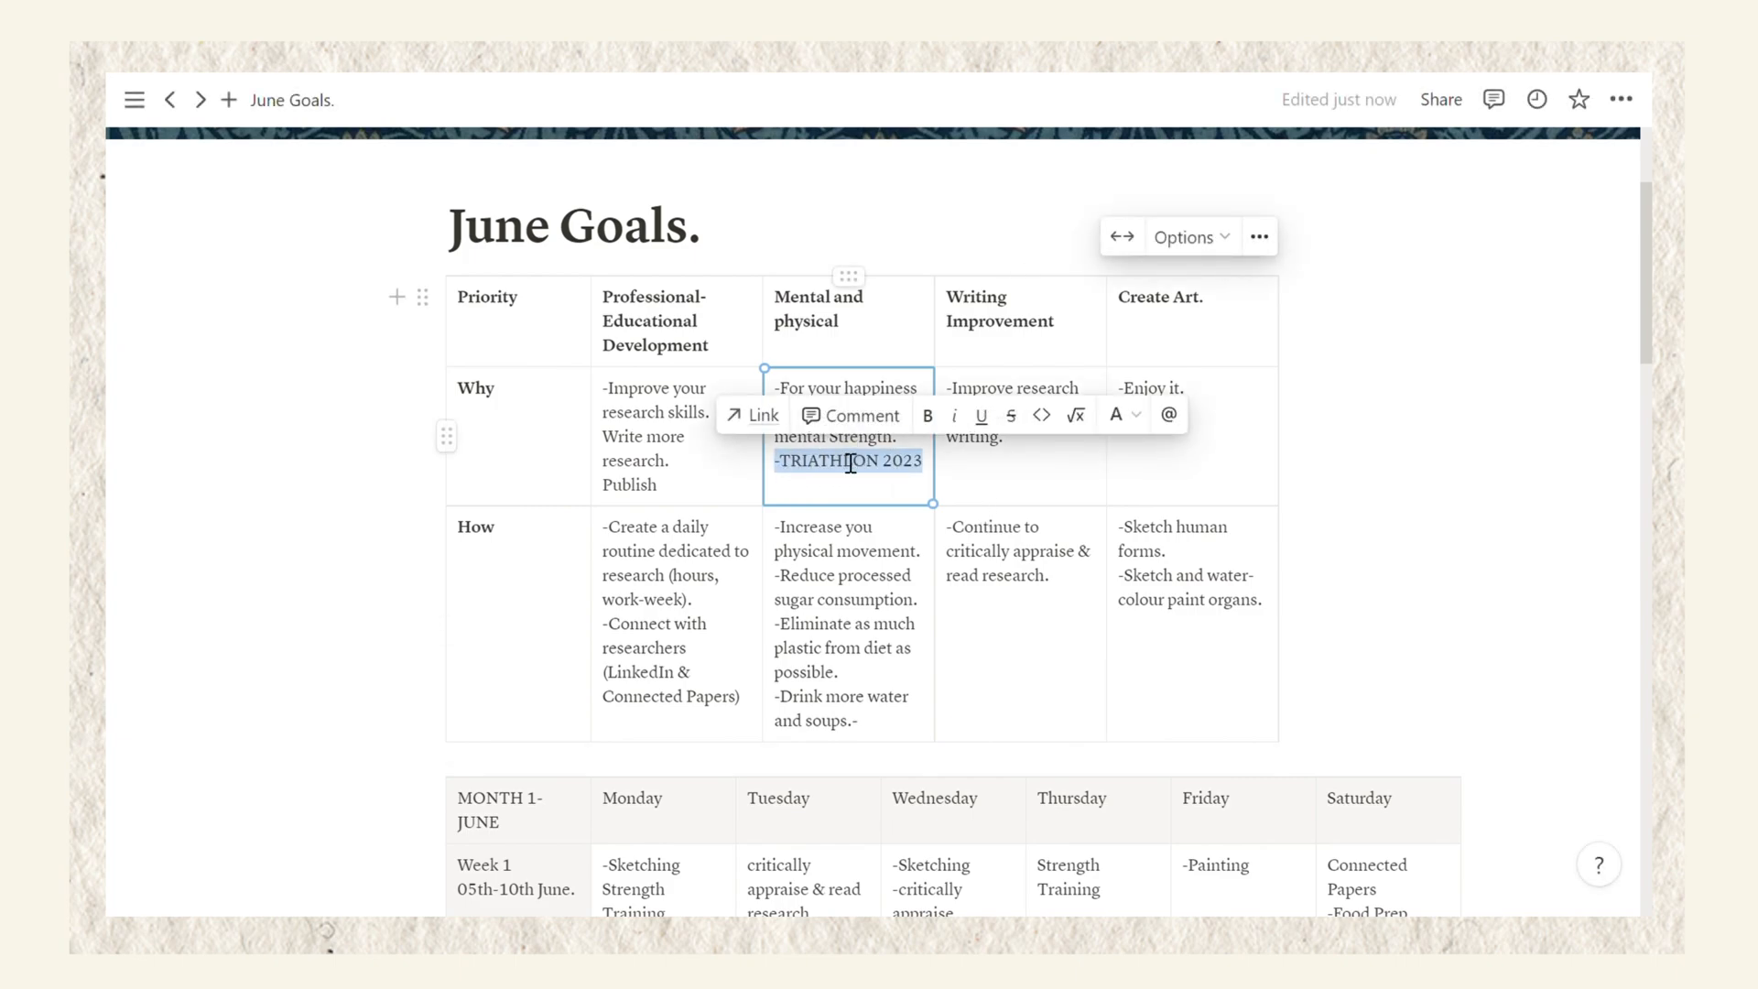
{"action": "left_click", "coordinate": [928, 415]}
{"action": "left_click", "coordinate": [856, 482]}
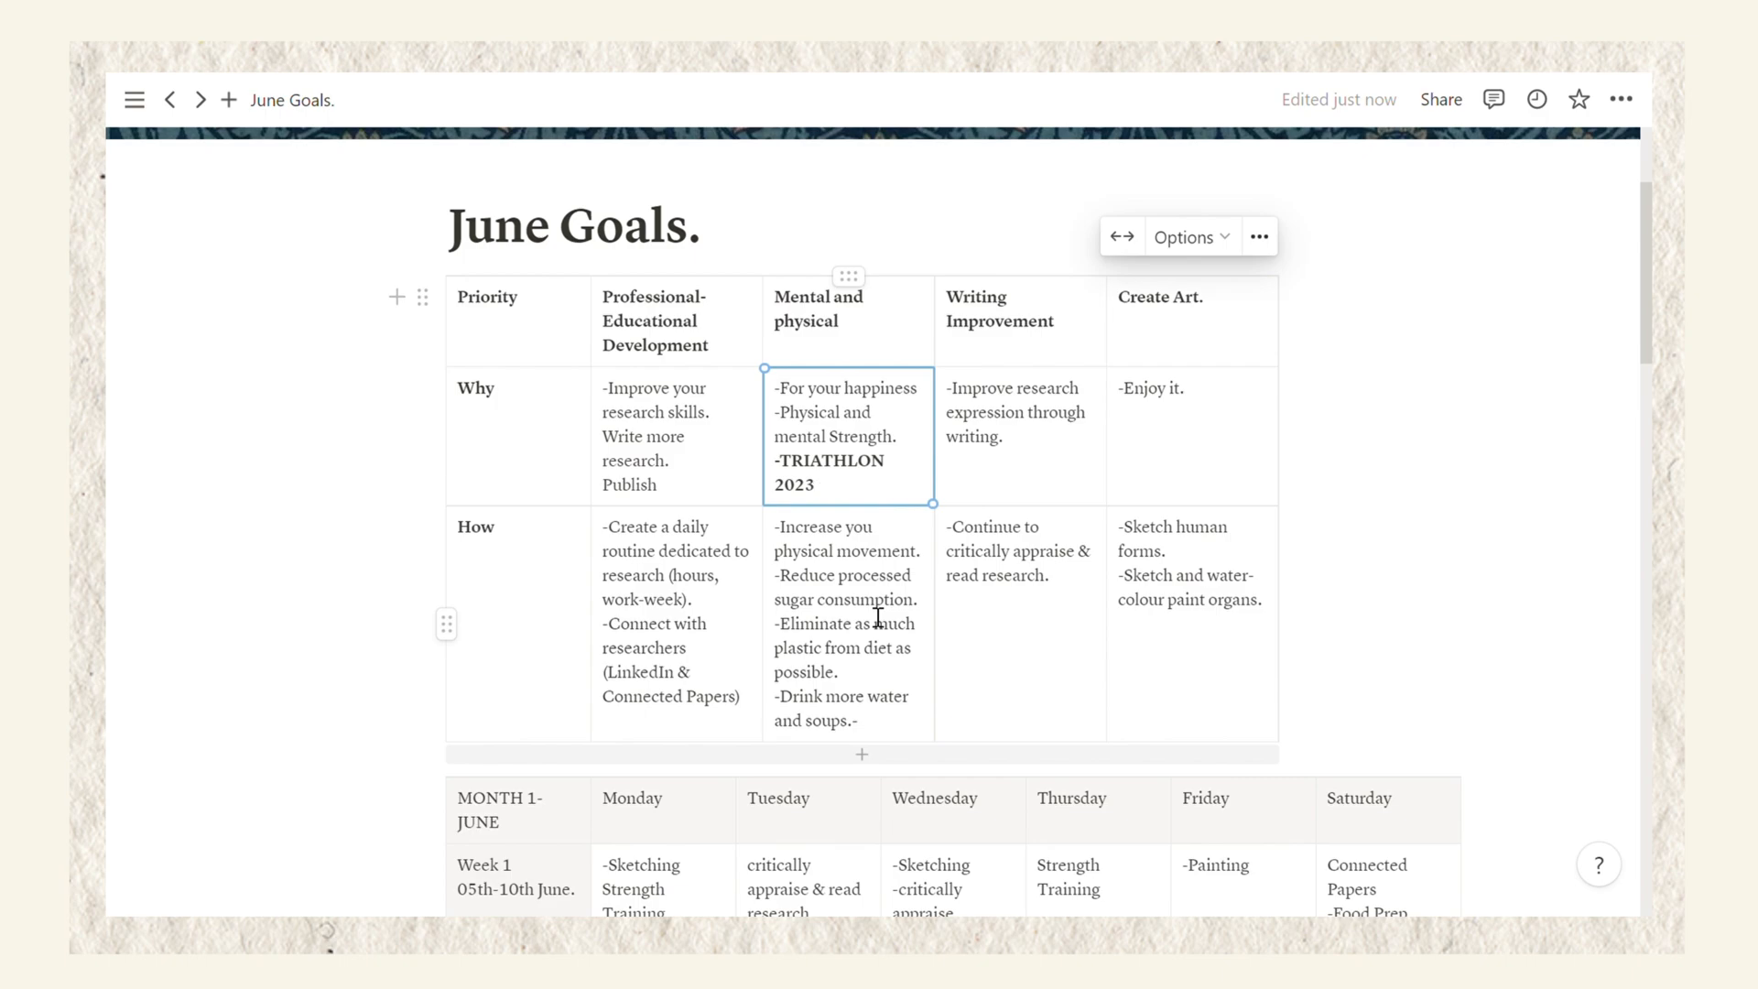
- Delete "you" from the first How item under "Mental and physical" and start "-Reduce processed sugar consumption" on its own line
{"action": "scroll", "coordinate": [878, 618], "scroll_direction": "down", "scroll_amount": 1}
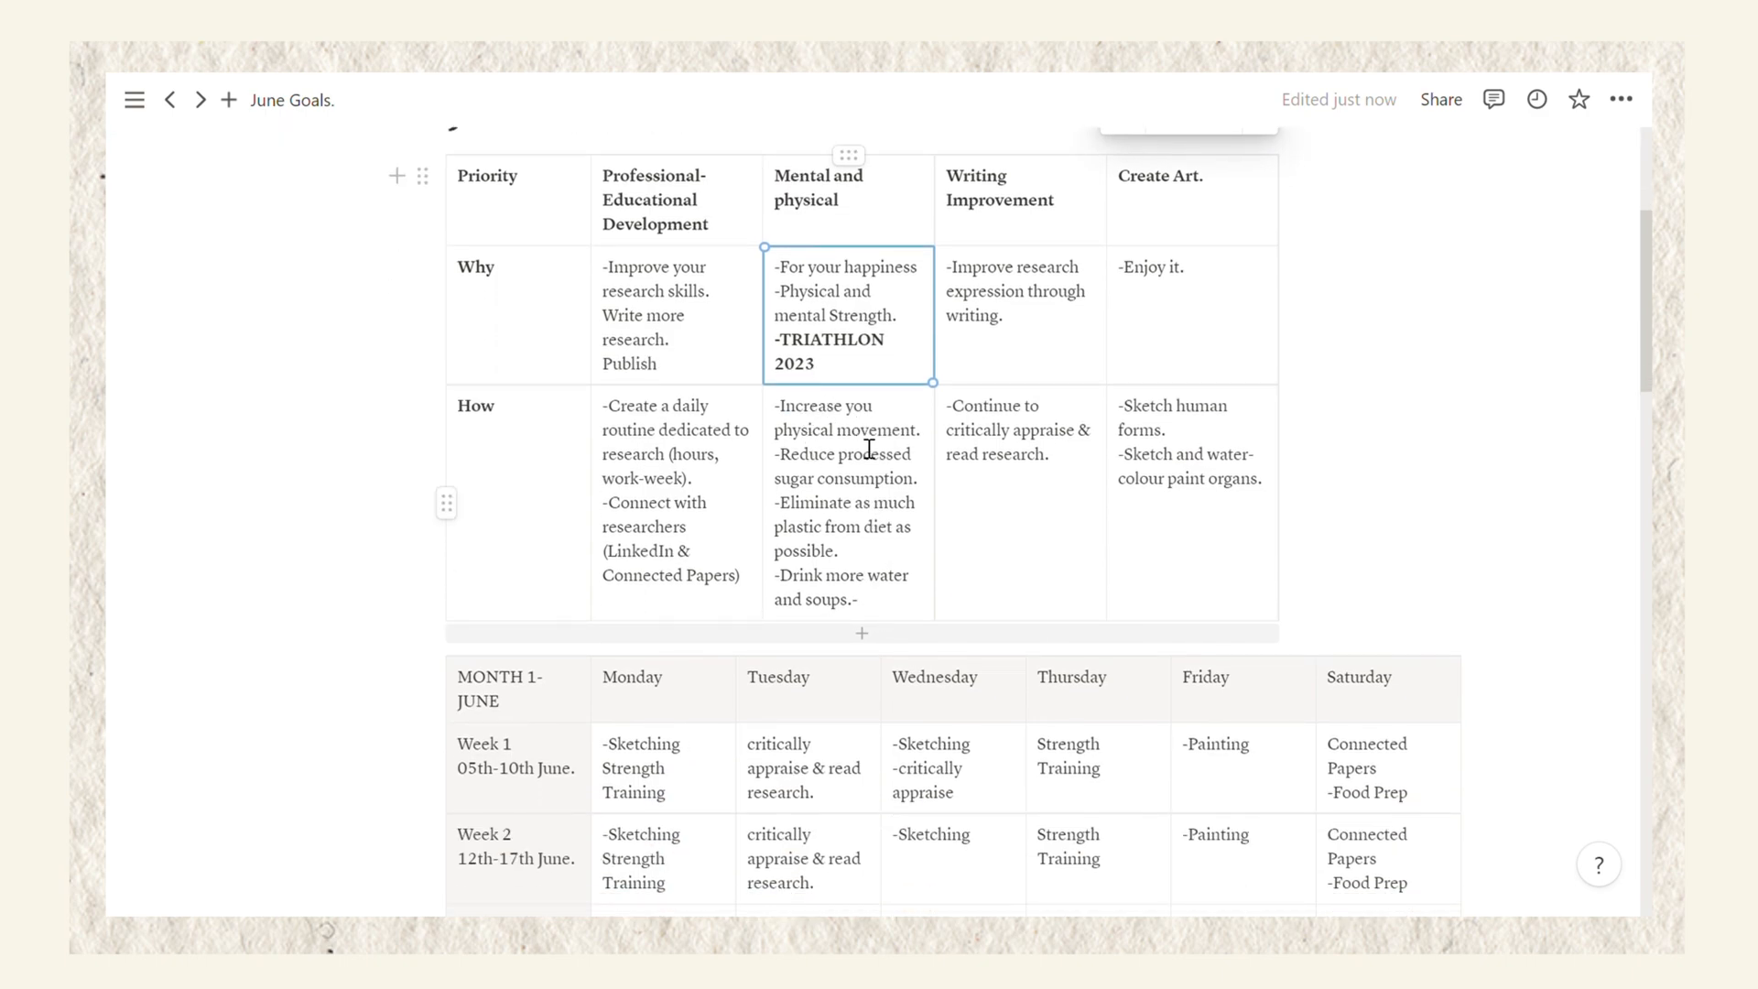
{"action": "double_click", "coordinate": [861, 405]}
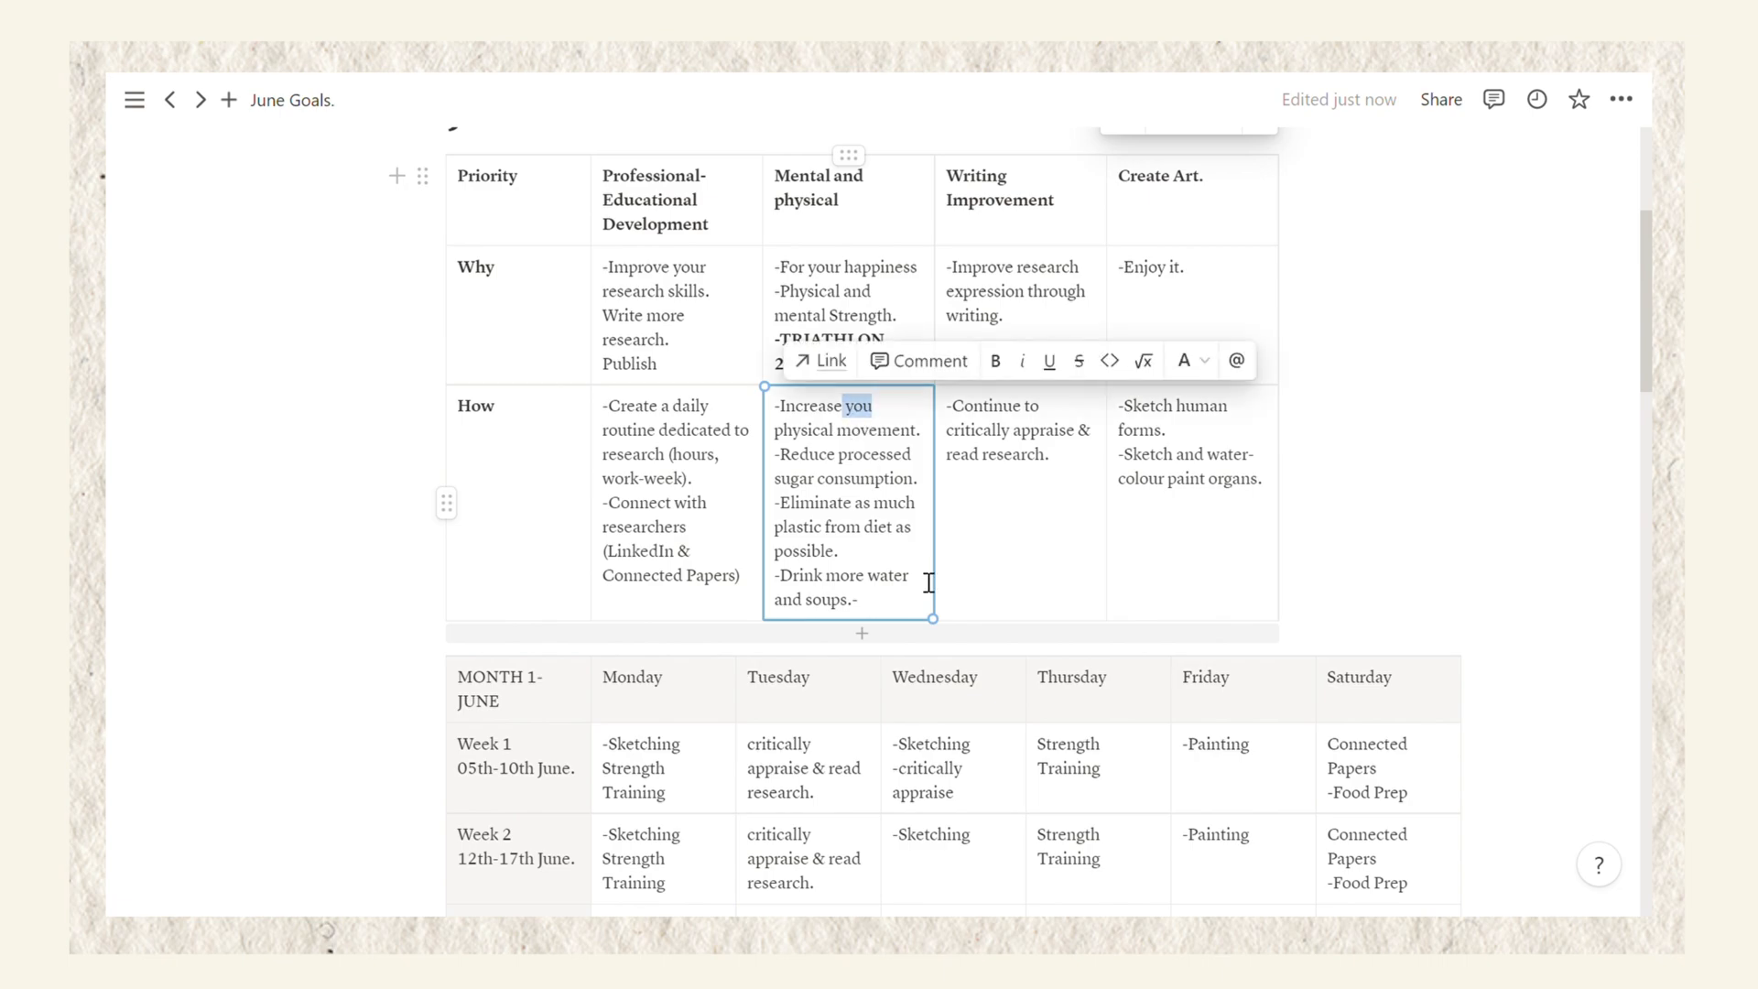
{"action": "key", "text": "BackSpace"}
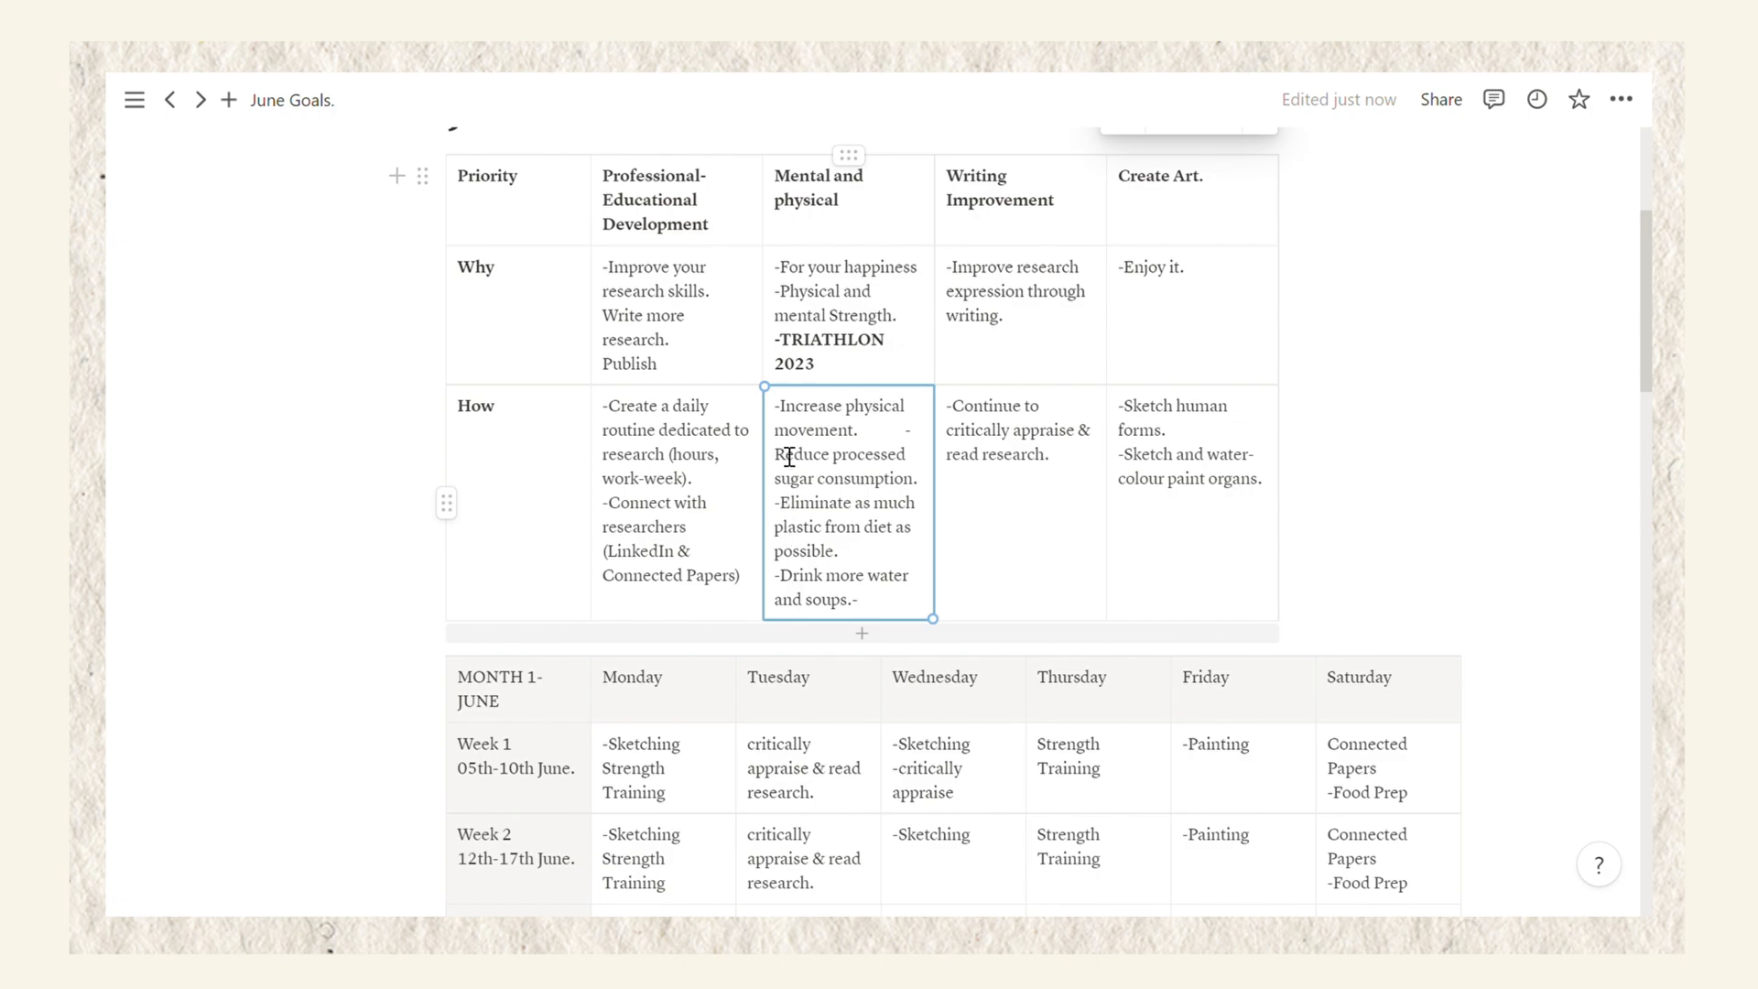
{"action": "left_click", "coordinate": [916, 444]}
{"action": "key", "text": "shift+Return"}
- Bold "soups." in the "Mental and physical" How cell and delete the stray hyphen after it
{"action": "left_click_drag", "start_coordinate": [861, 619], "coordinate": [818, 611]}
{"action": "left_click", "coordinate": [959, 554]}
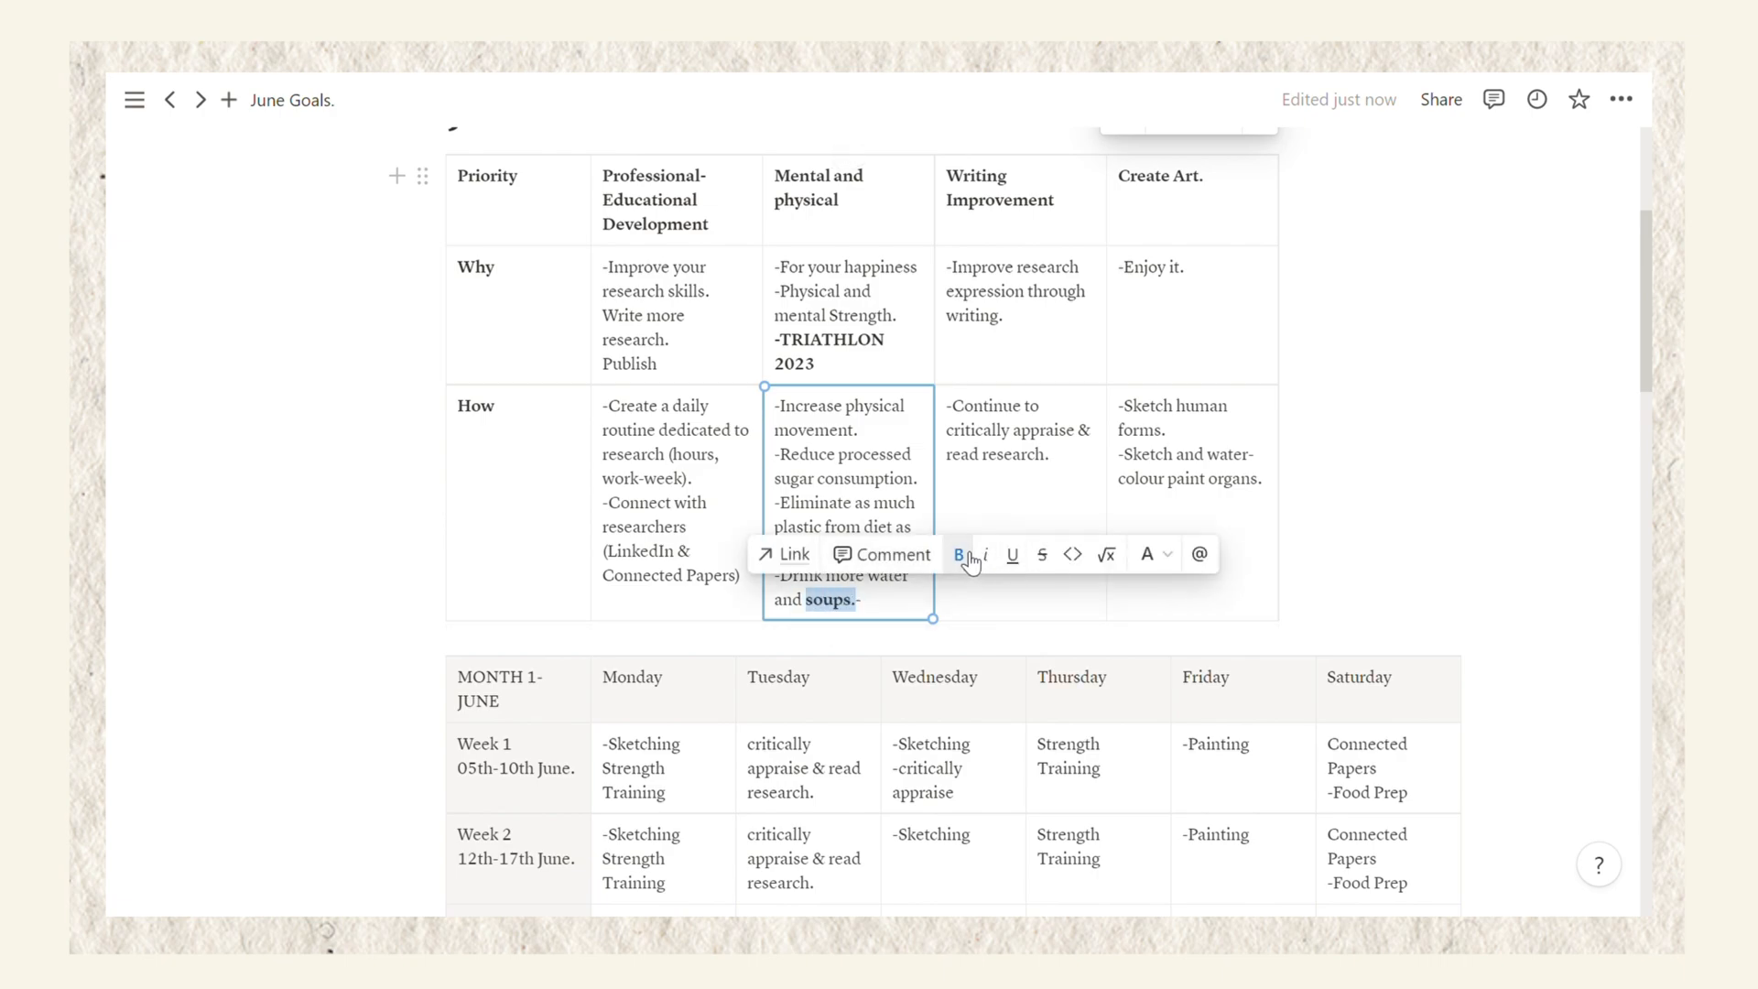
{"action": "left_click", "coordinate": [890, 612]}
{"action": "key", "text": "BackSpace"}
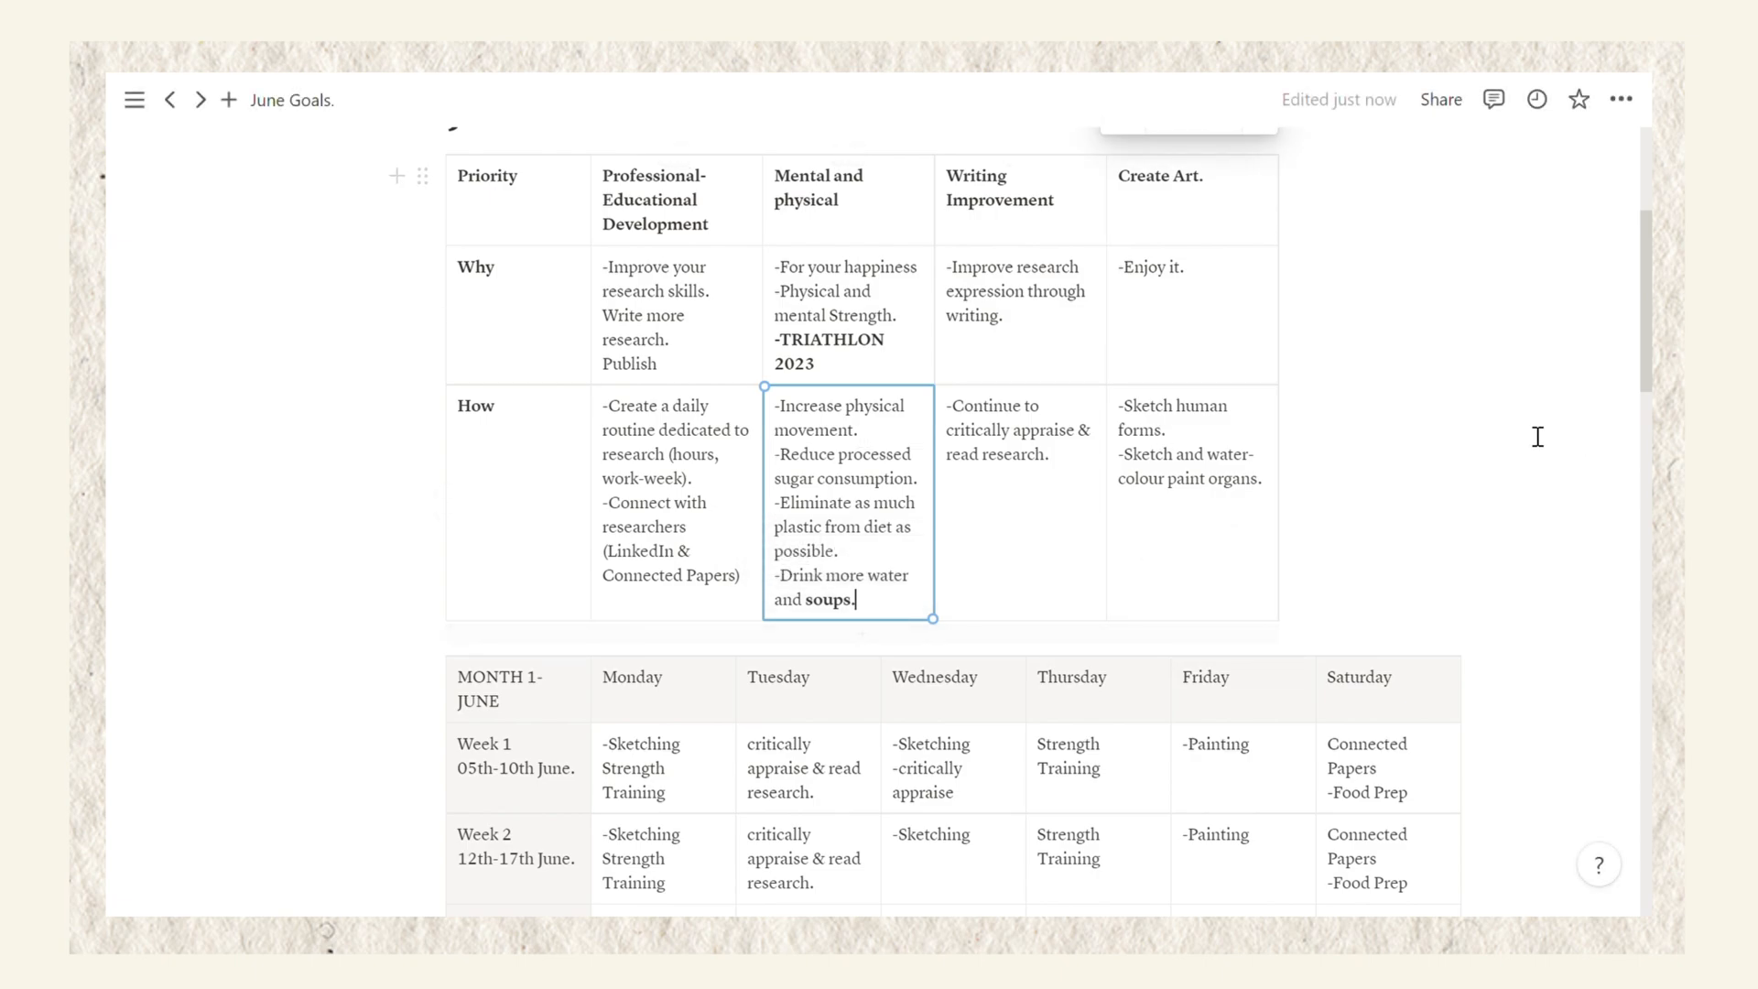
{"action": "left_click", "coordinate": [1458, 427]}
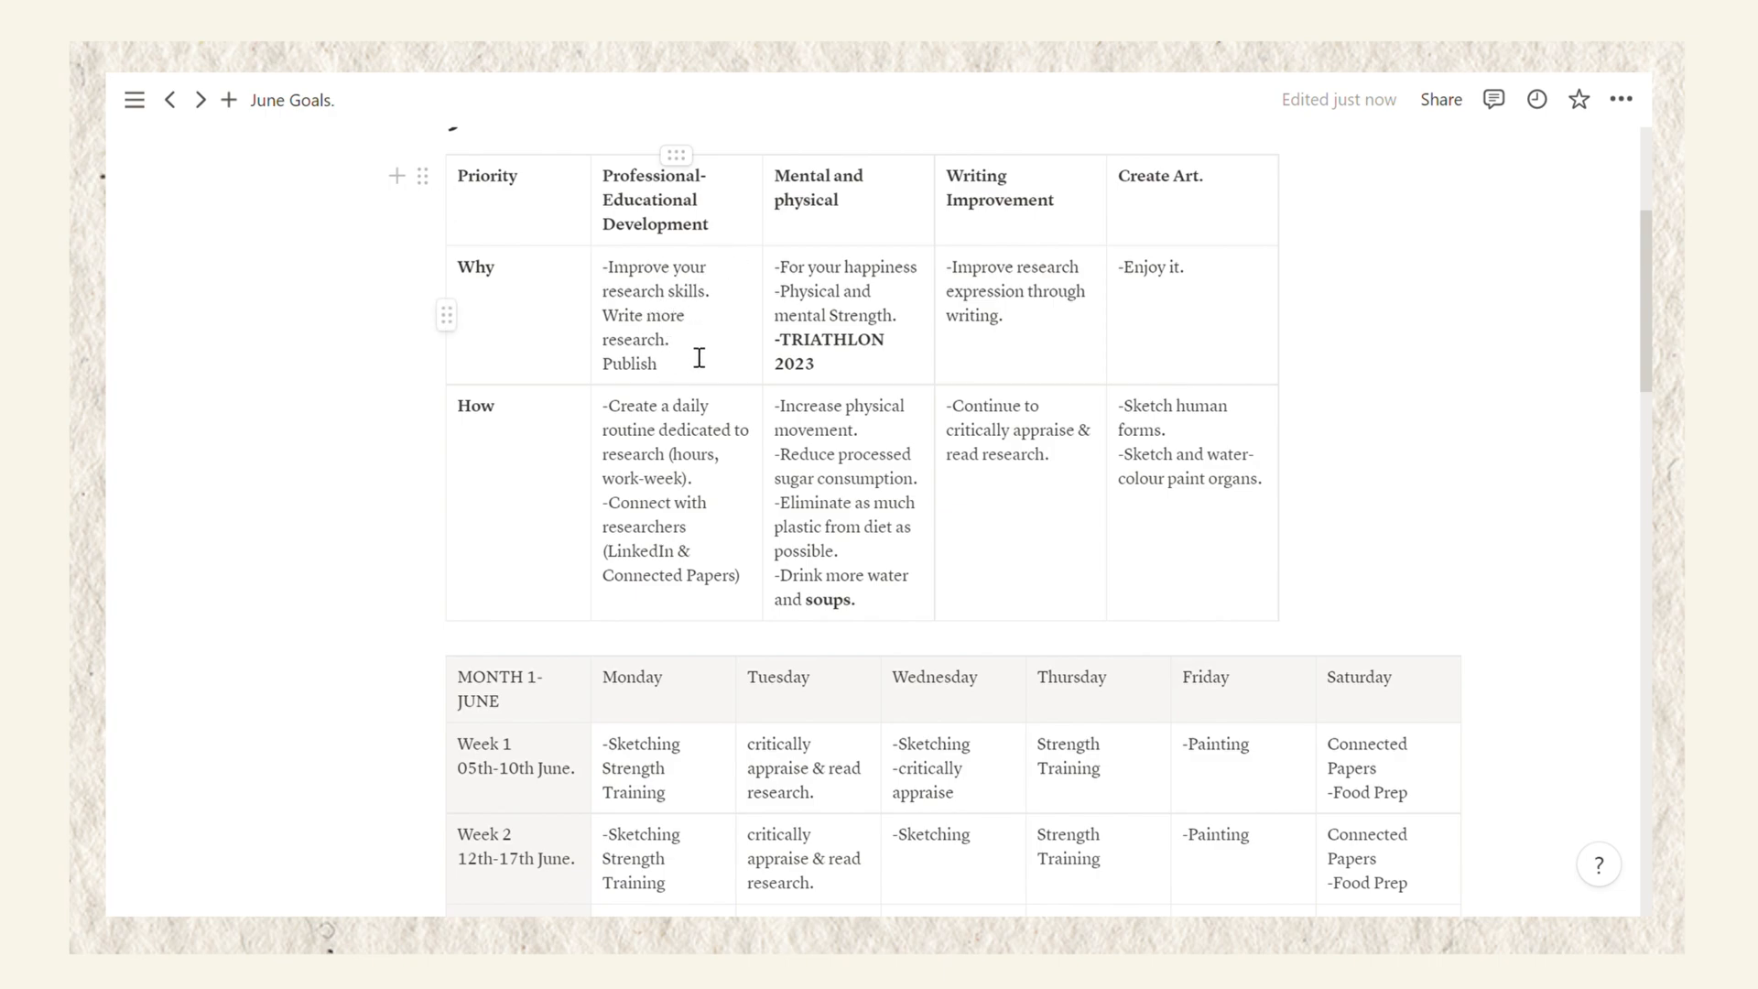
- Put a hyphen before "Write more research." in the Professional-Educational Development Why cell, keeping the item on its own line
{"action": "left_click", "coordinate": [604, 317]}
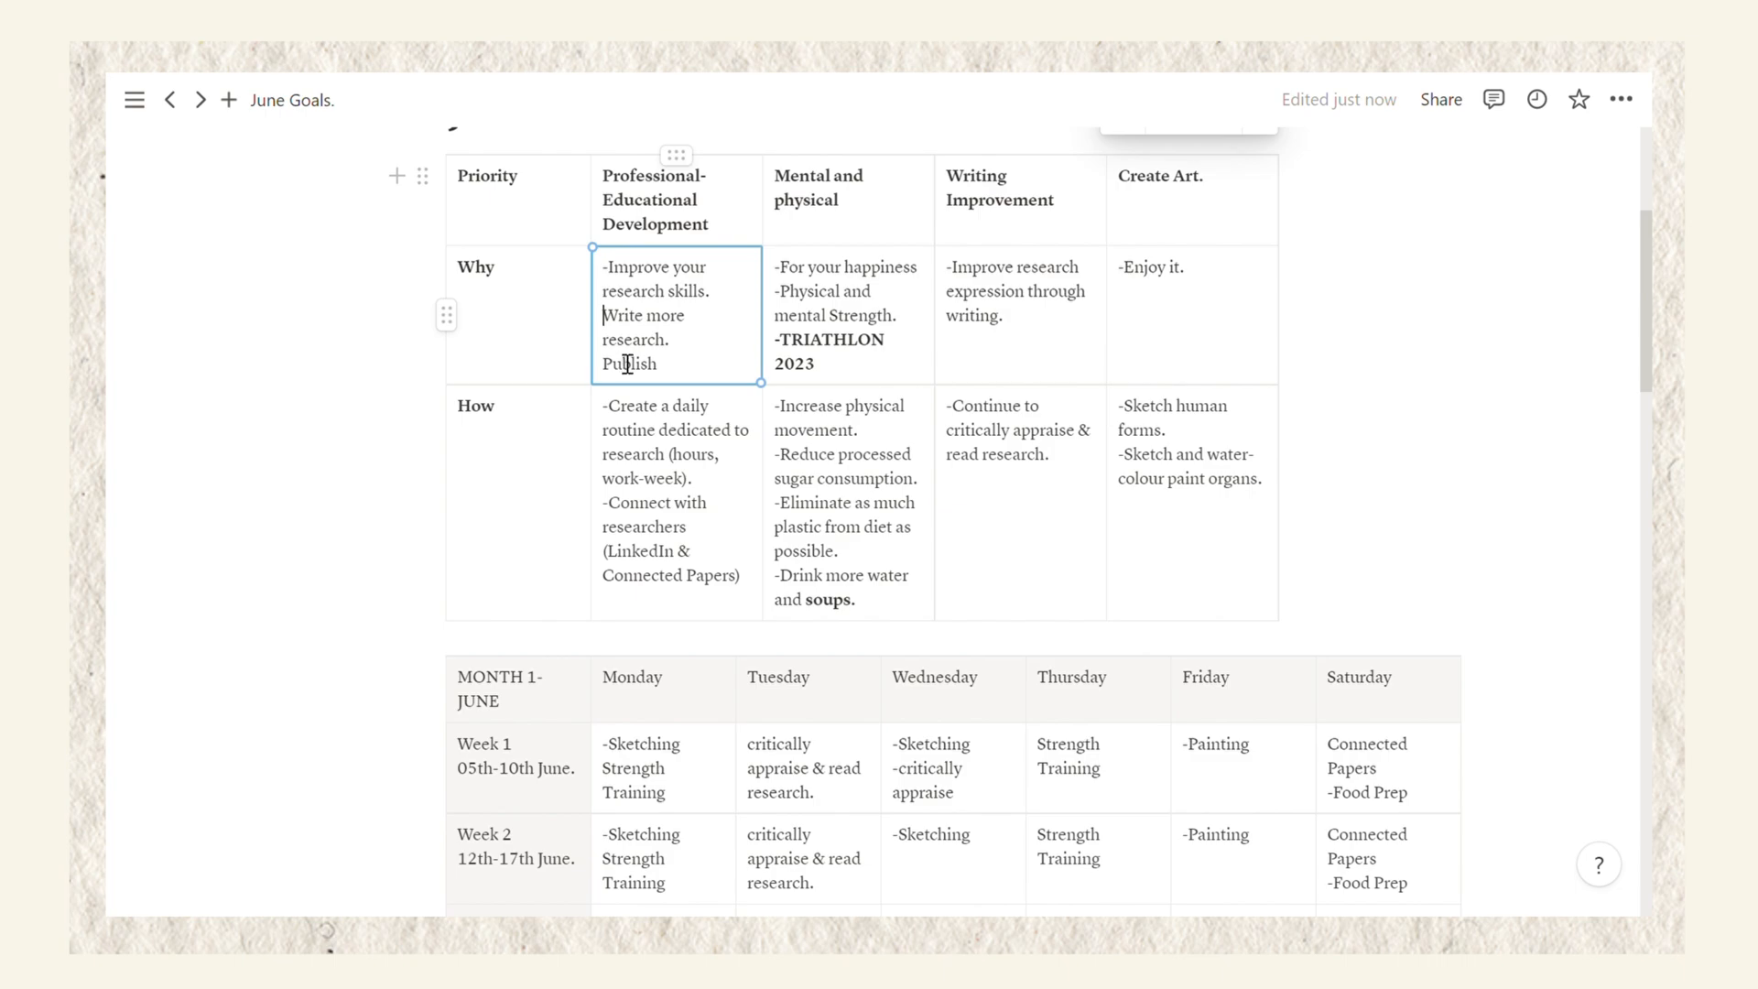
{"action": "type", "text": "-"}
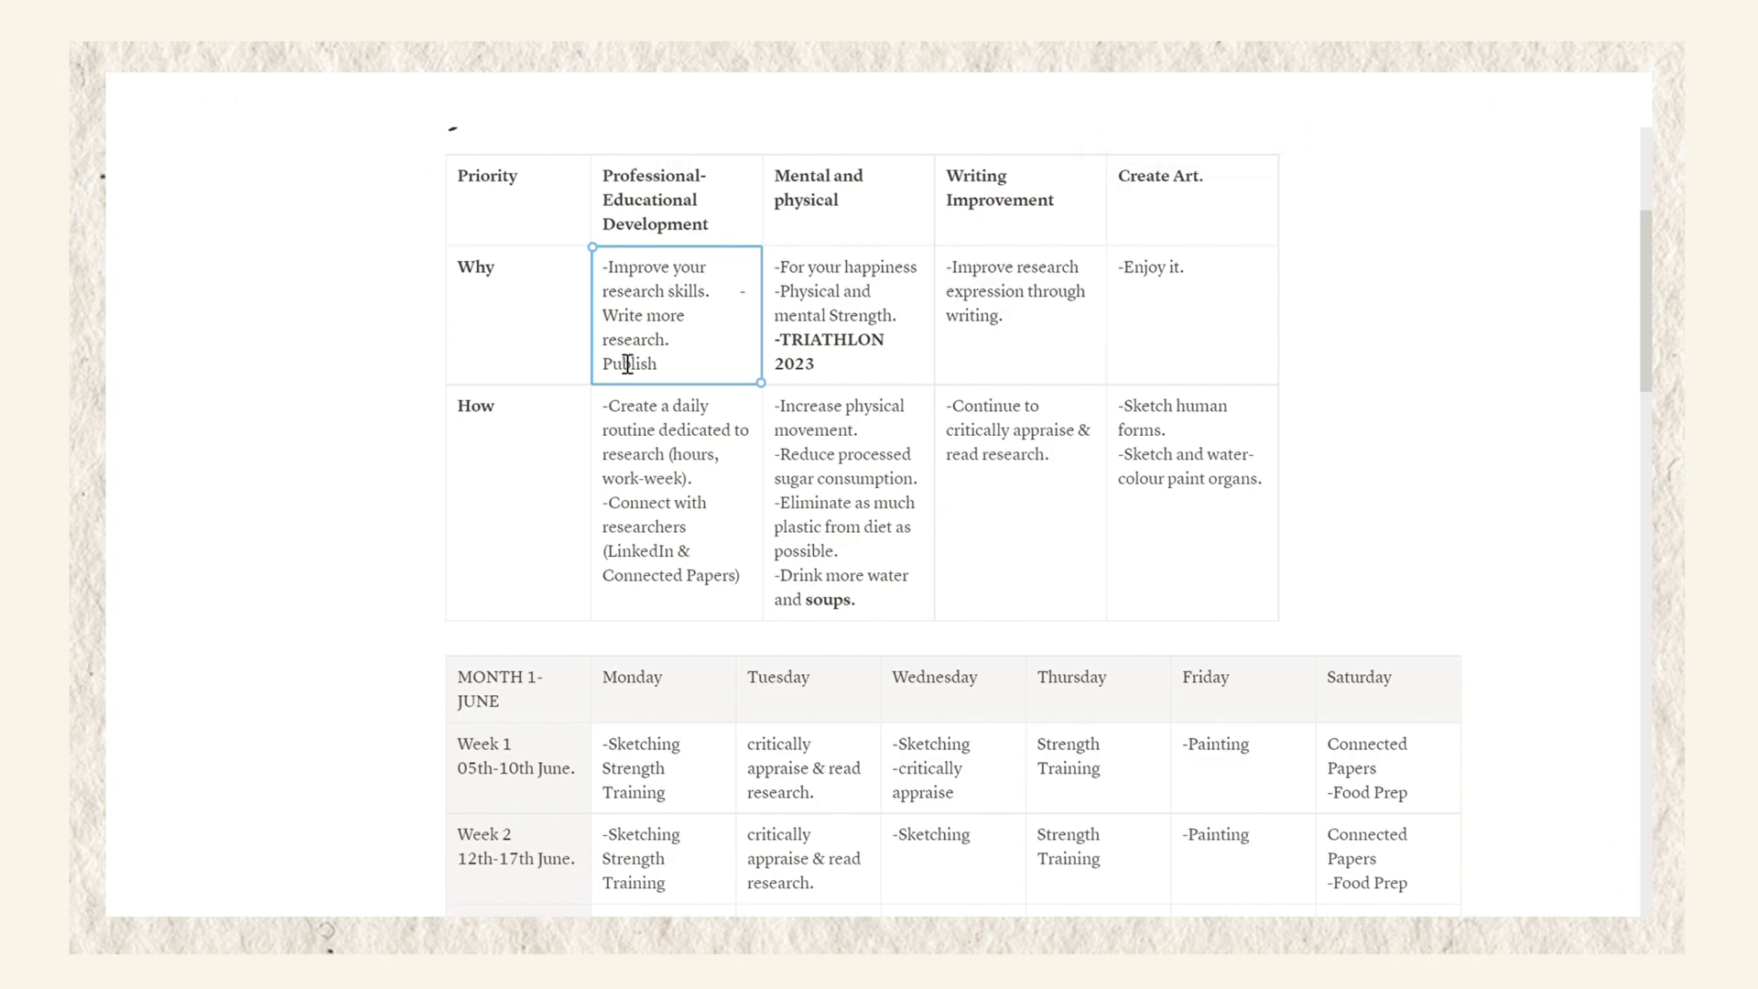
{"action": "left_click", "coordinate": [749, 304]}
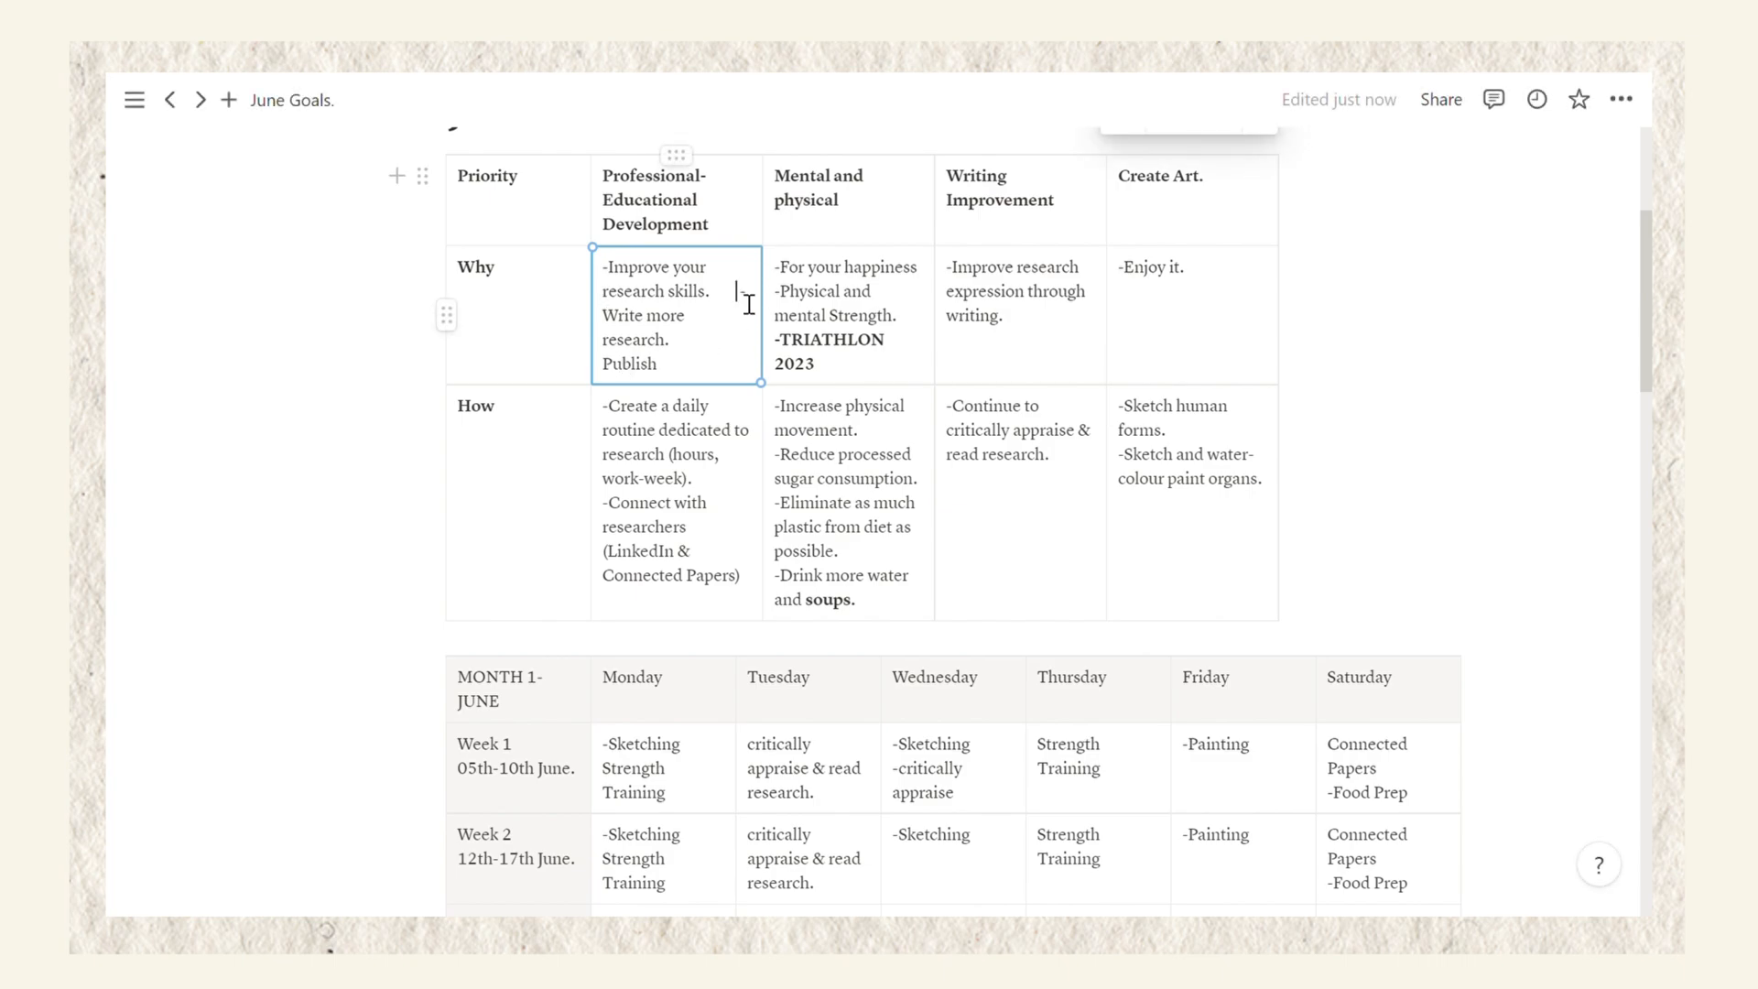
{"action": "key", "text": "shift+Return"}
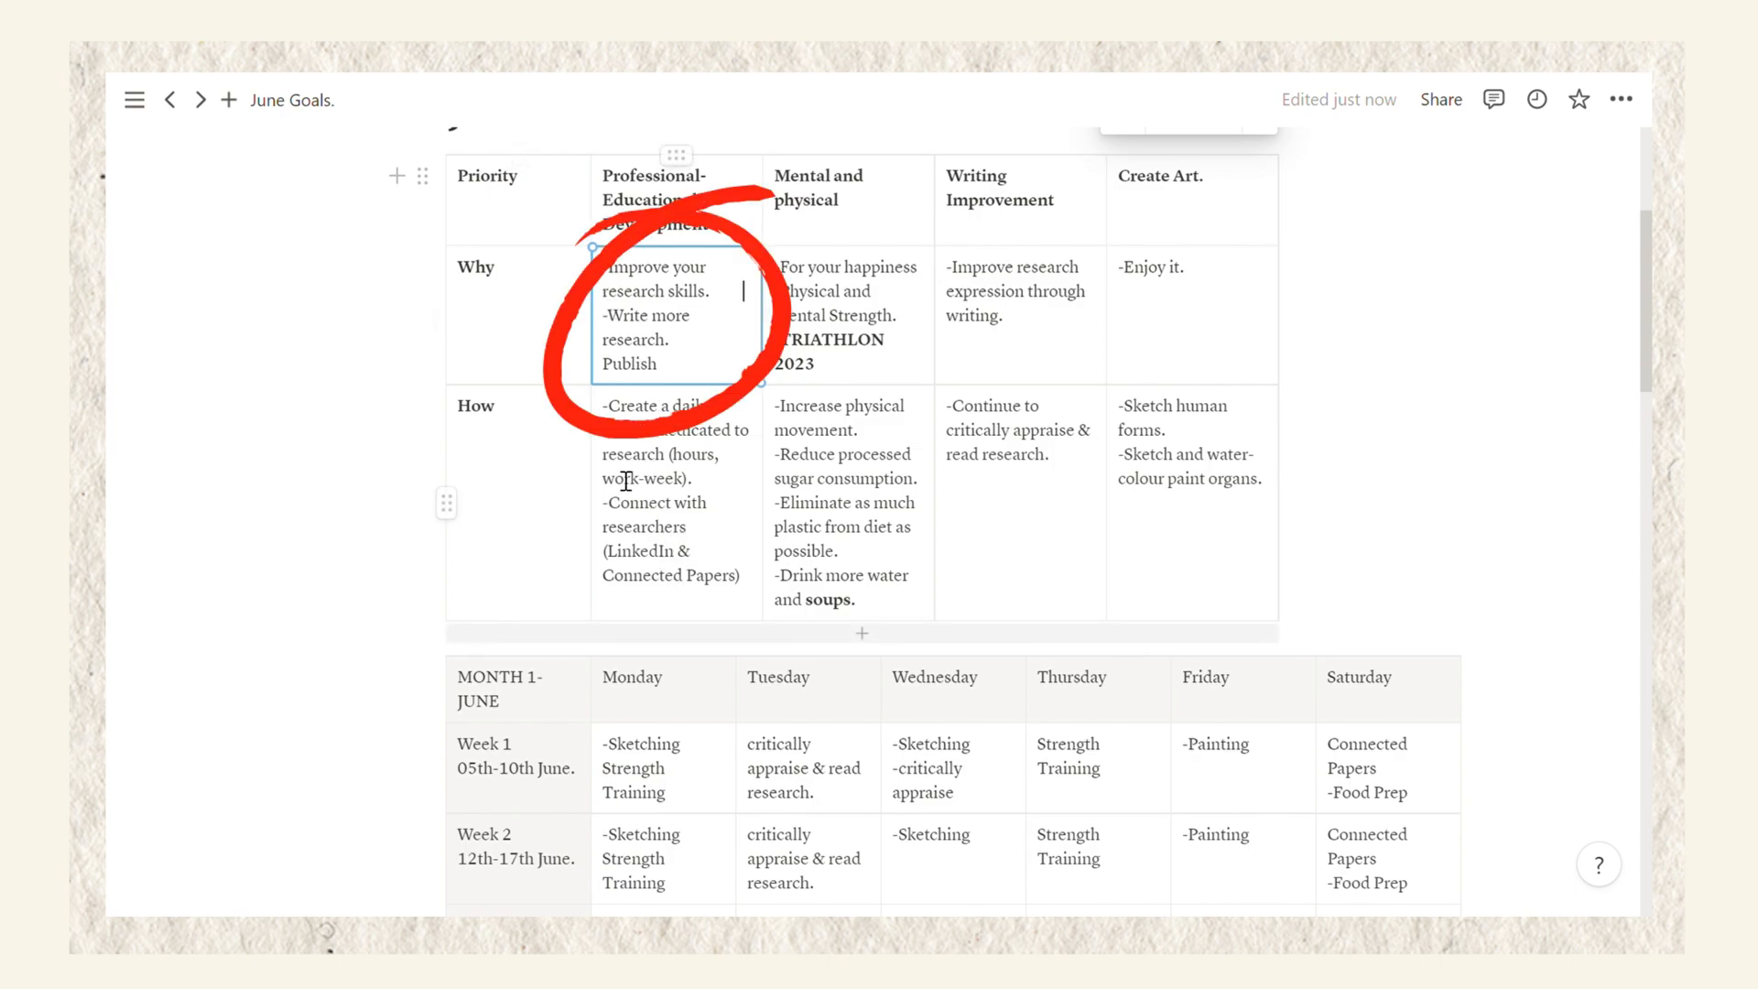
- Bold "Connected Papers" in the How cell of the Professional-Educational Development column
{"action": "scroll", "coordinate": [637, 481], "scroll_direction": "down", "scroll_amount": 3}
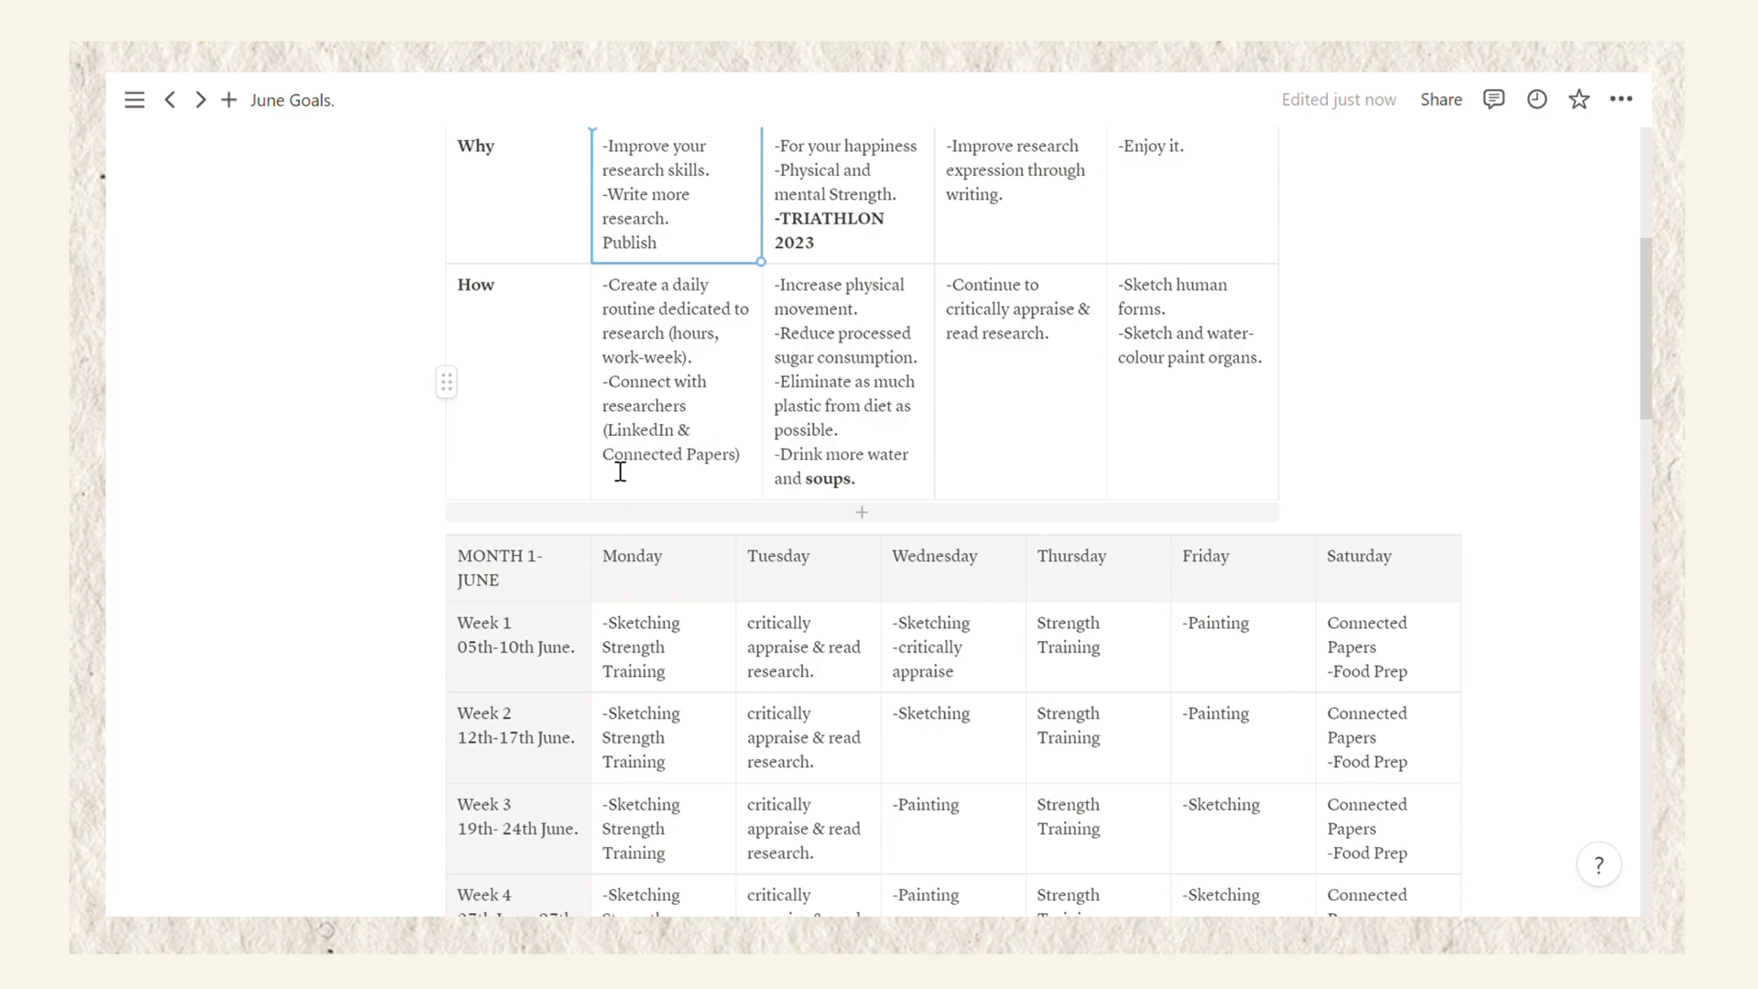
{"action": "left_click_drag", "start_coordinate": [619, 468], "coordinate": [731, 465]}
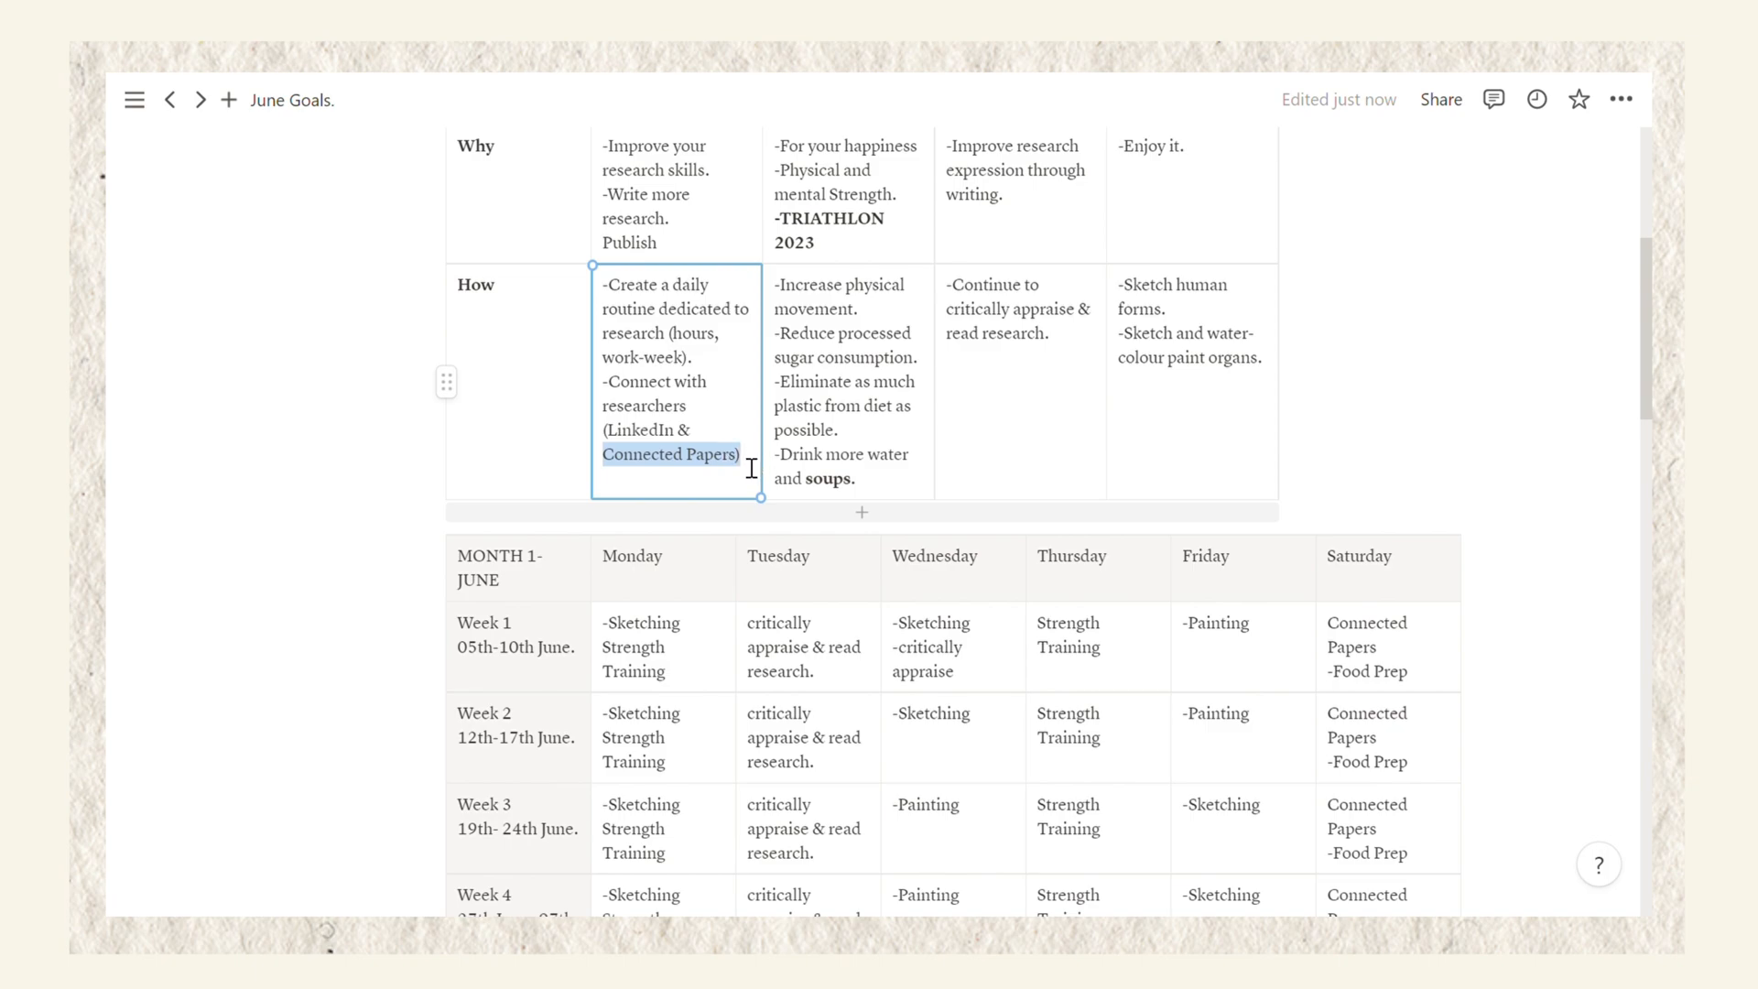
{"action": "key", "text": "ctrl+b"}
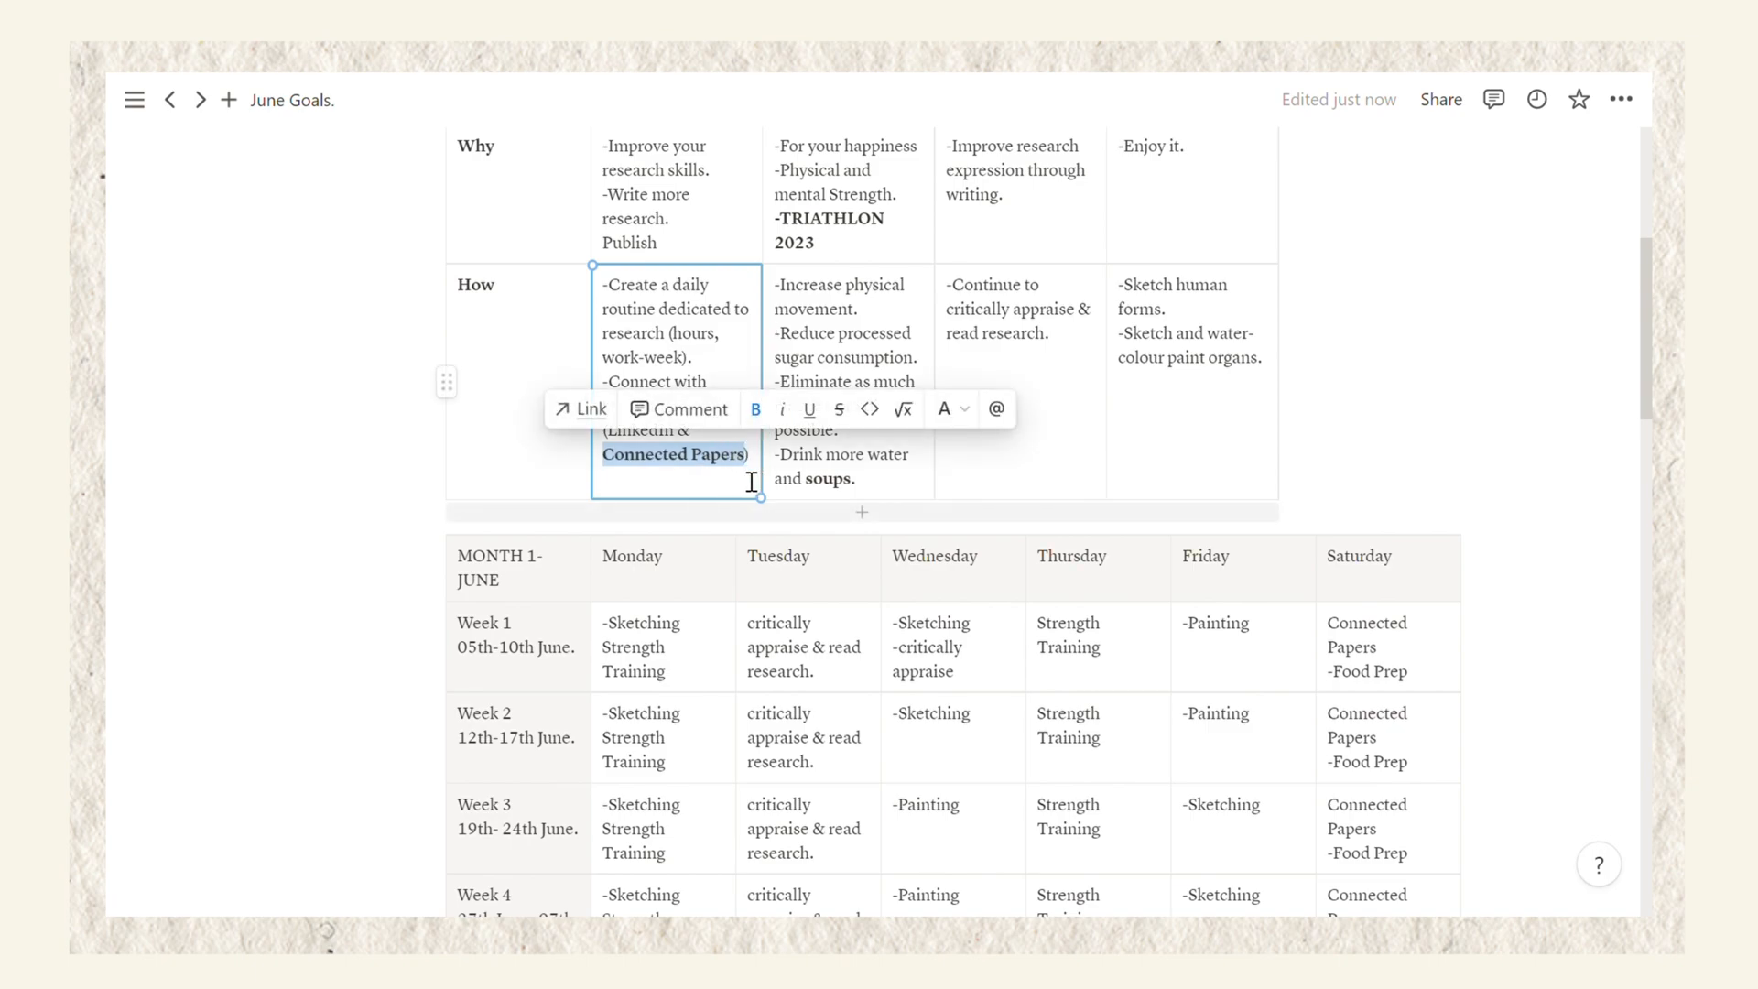
{"action": "left_click", "coordinate": [694, 362]}
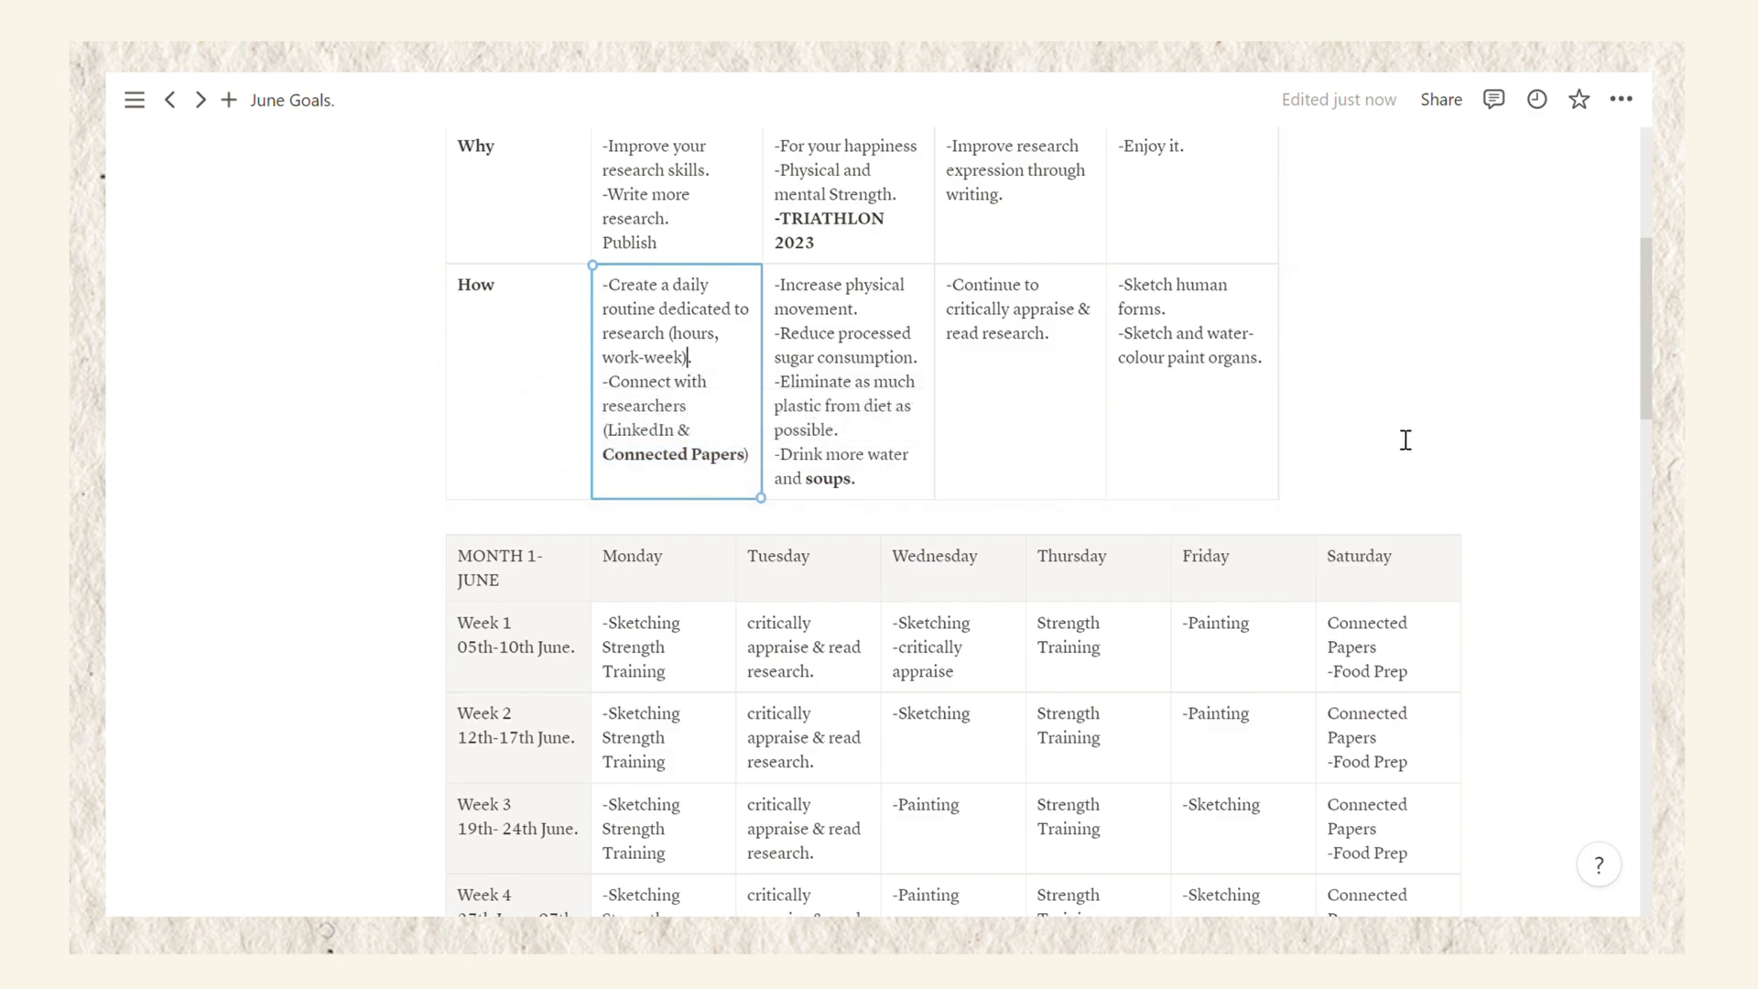
{"action": "scroll", "coordinate": [1407, 441], "scroll_direction": "up", "scroll_amount": 2}
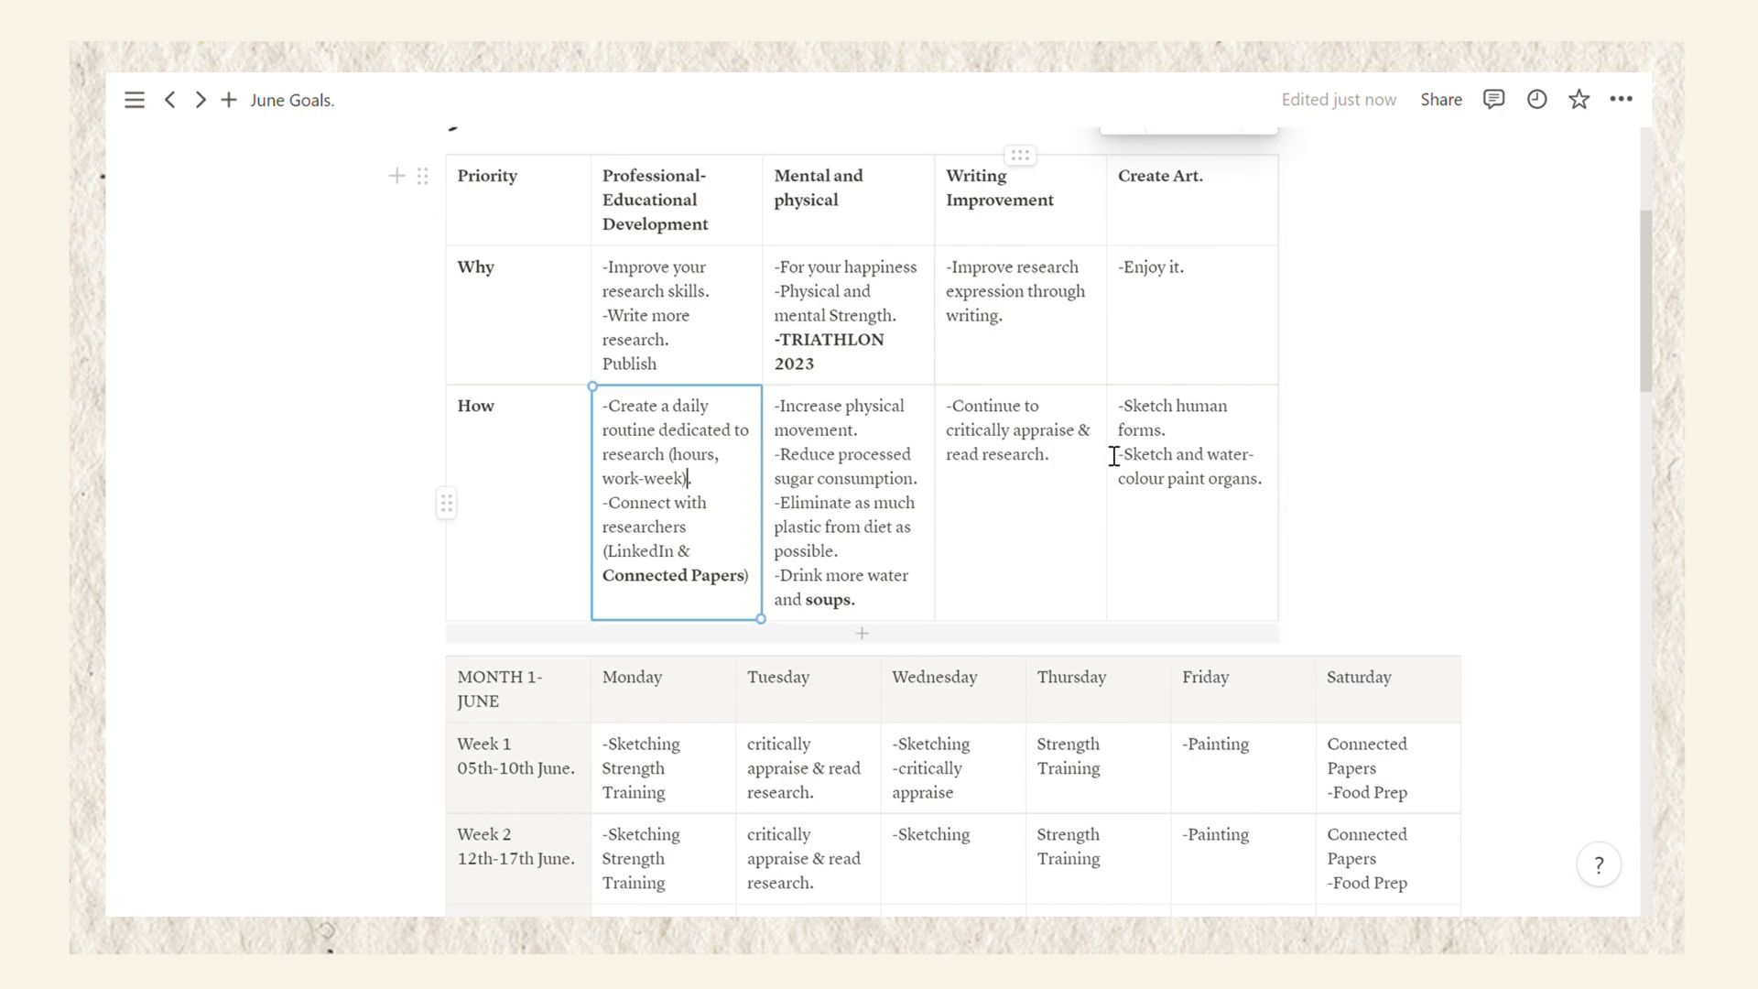
{"action": "scroll", "coordinate": [1319, 494], "scroll_direction": "down", "scroll_amount": 4}
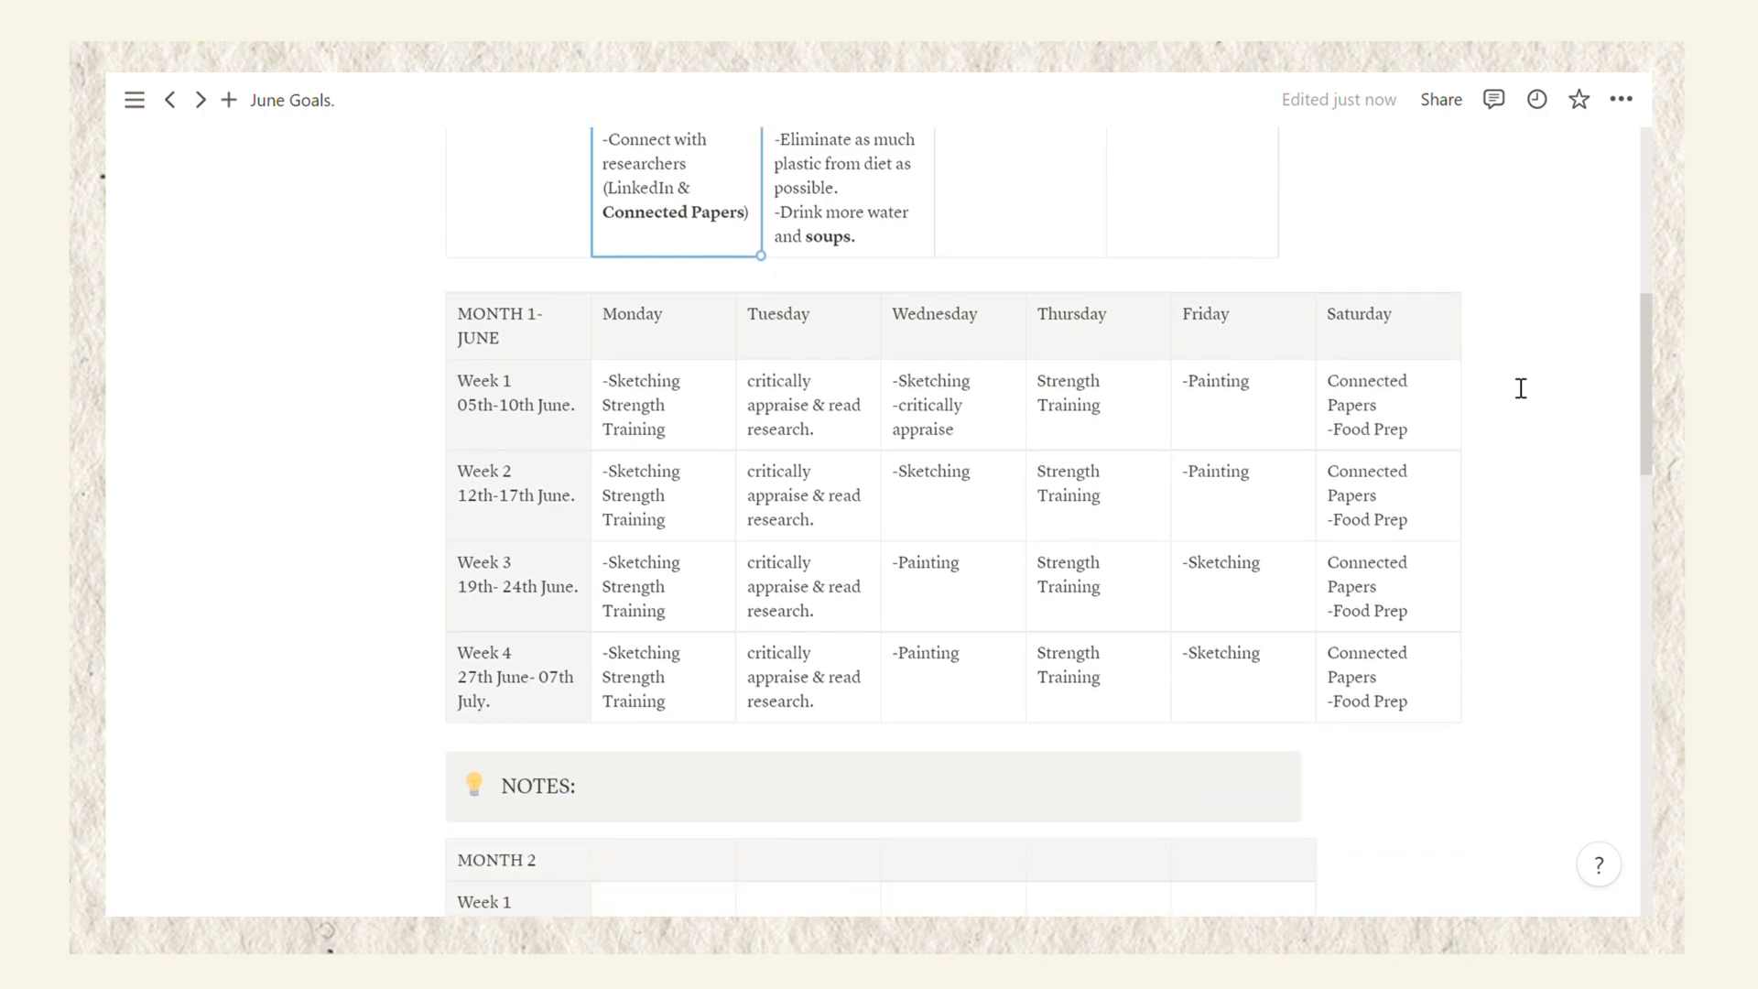
{"action": "scroll", "coordinate": [1519, 383], "scroll_direction": "down", "scroll_amount": 1}
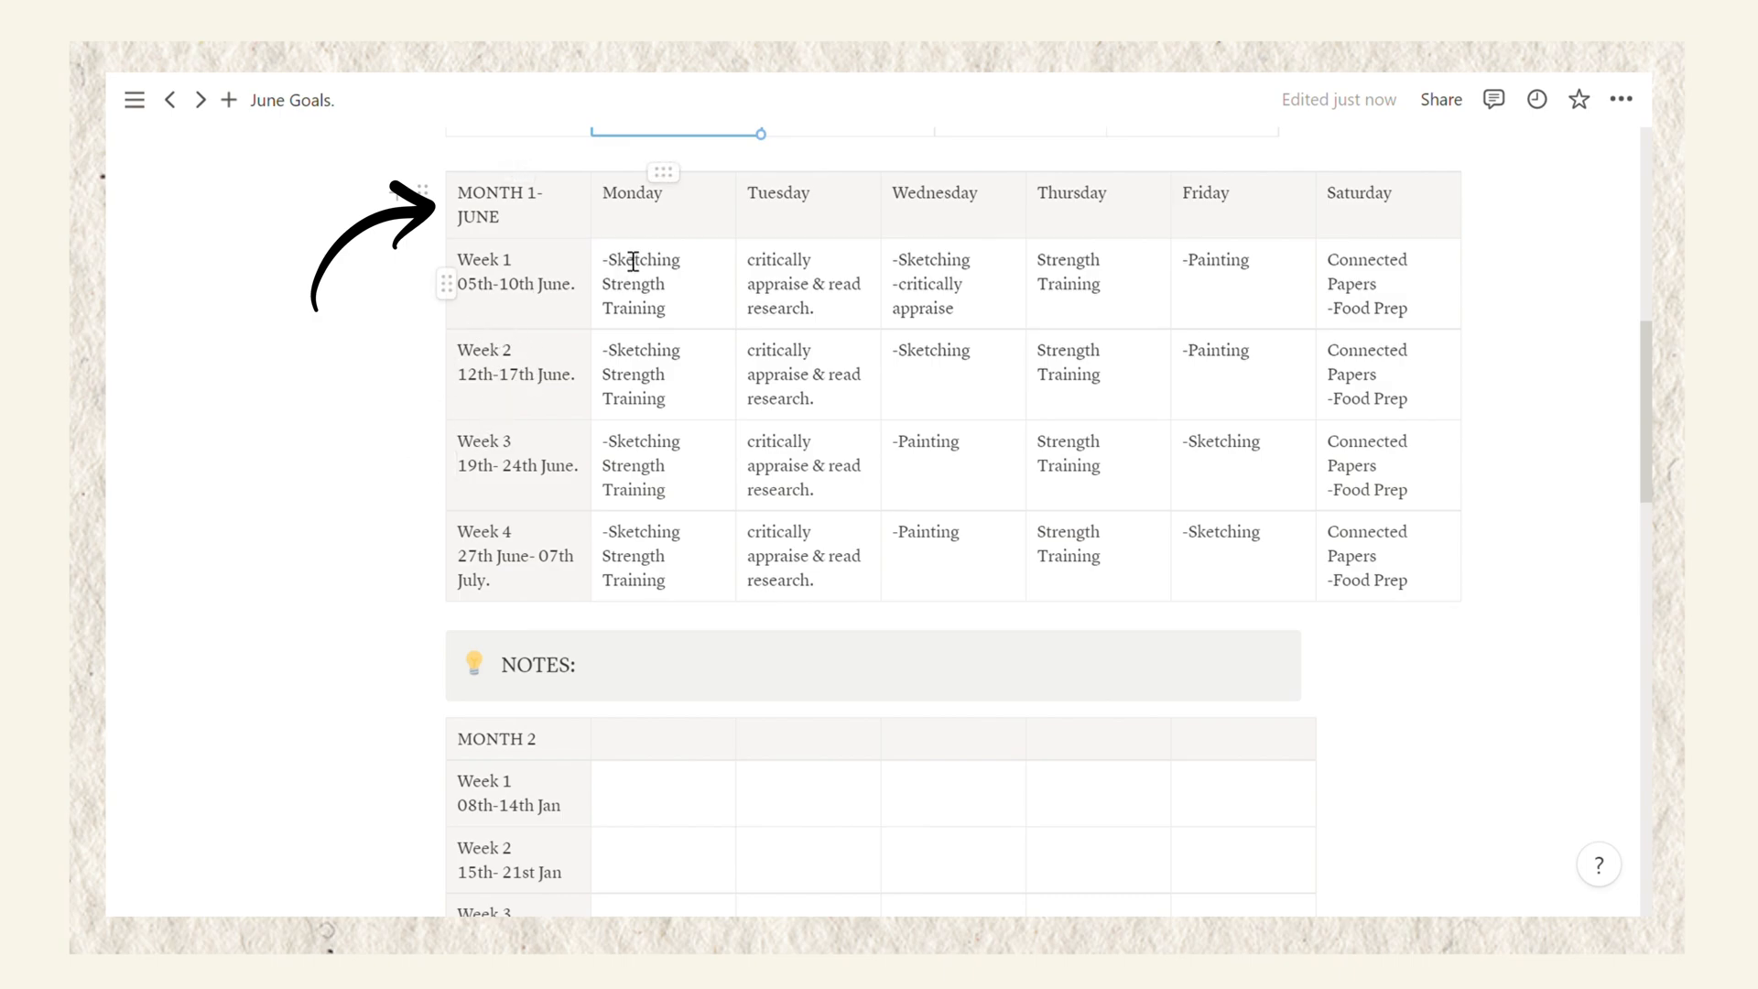
- Bold "-Sketching" in the Monday and Wednesday cells and "-Painting" in the Friday cell of Week 1 in the June schedule
{"action": "scroll", "coordinate": [843, 377], "scroll_direction": "up", "scroll_amount": 2}
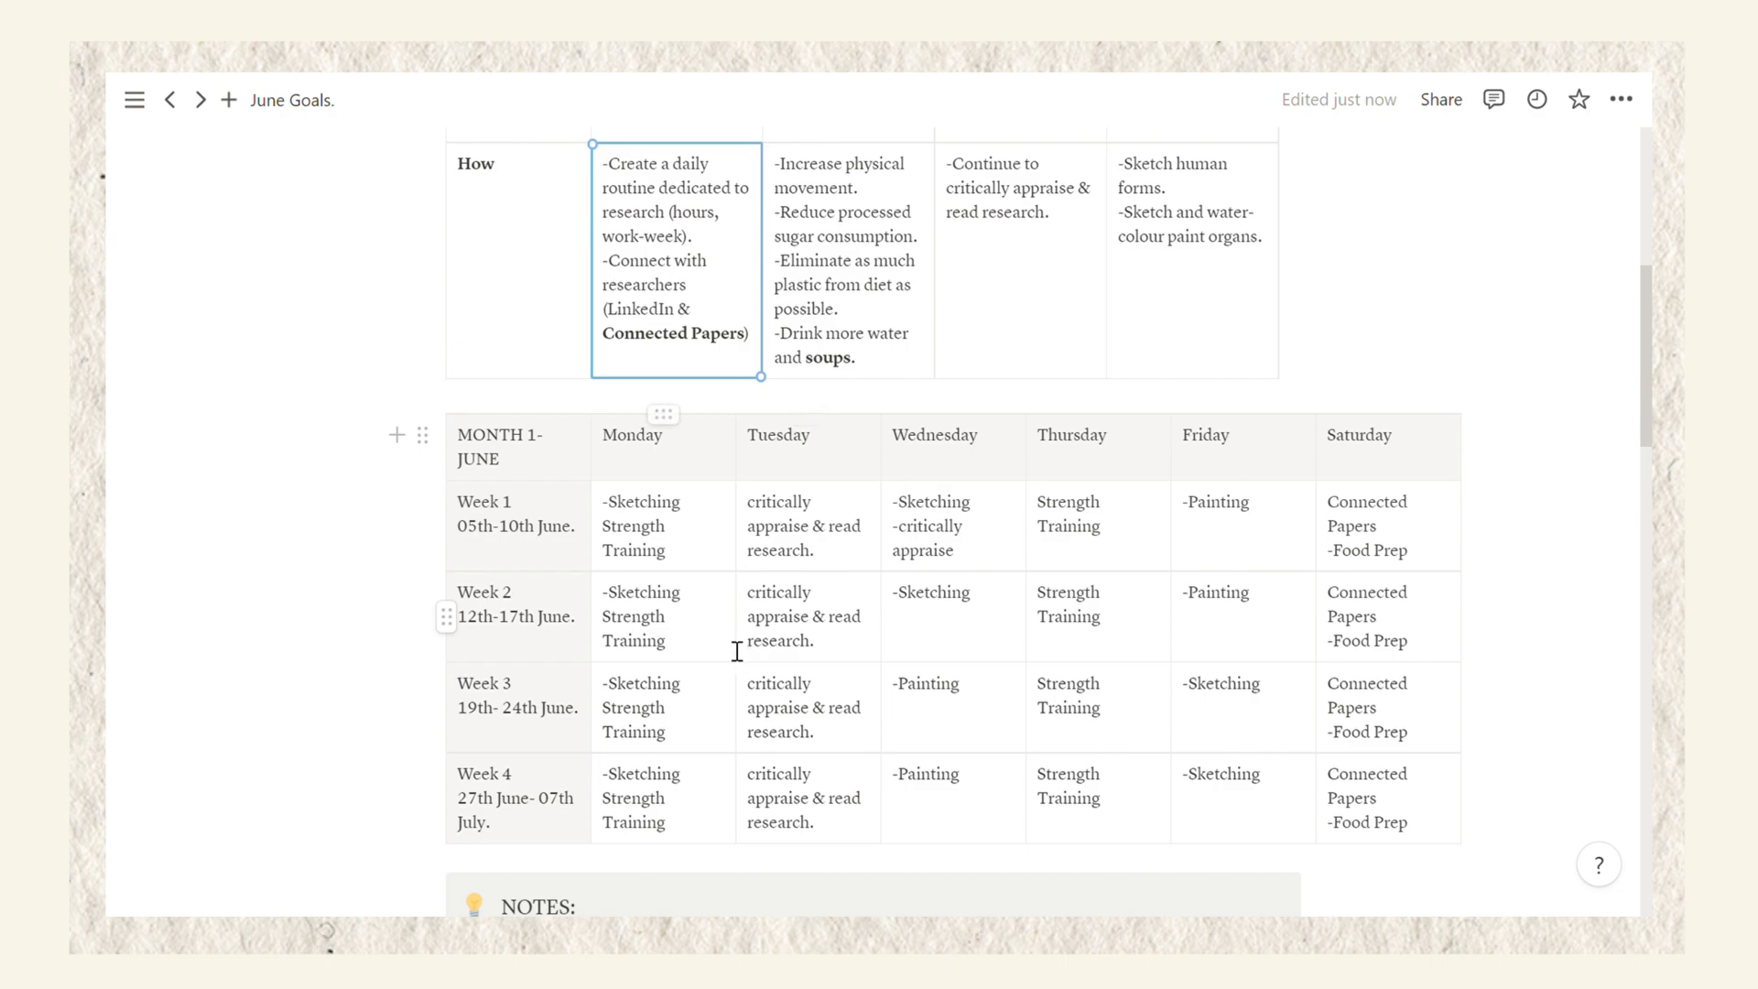
{"action": "scroll", "coordinate": [709, 597], "scroll_direction": "down", "scroll_amount": 1}
{"action": "left_click_drag", "start_coordinate": [684, 380], "coordinate": [609, 381]}
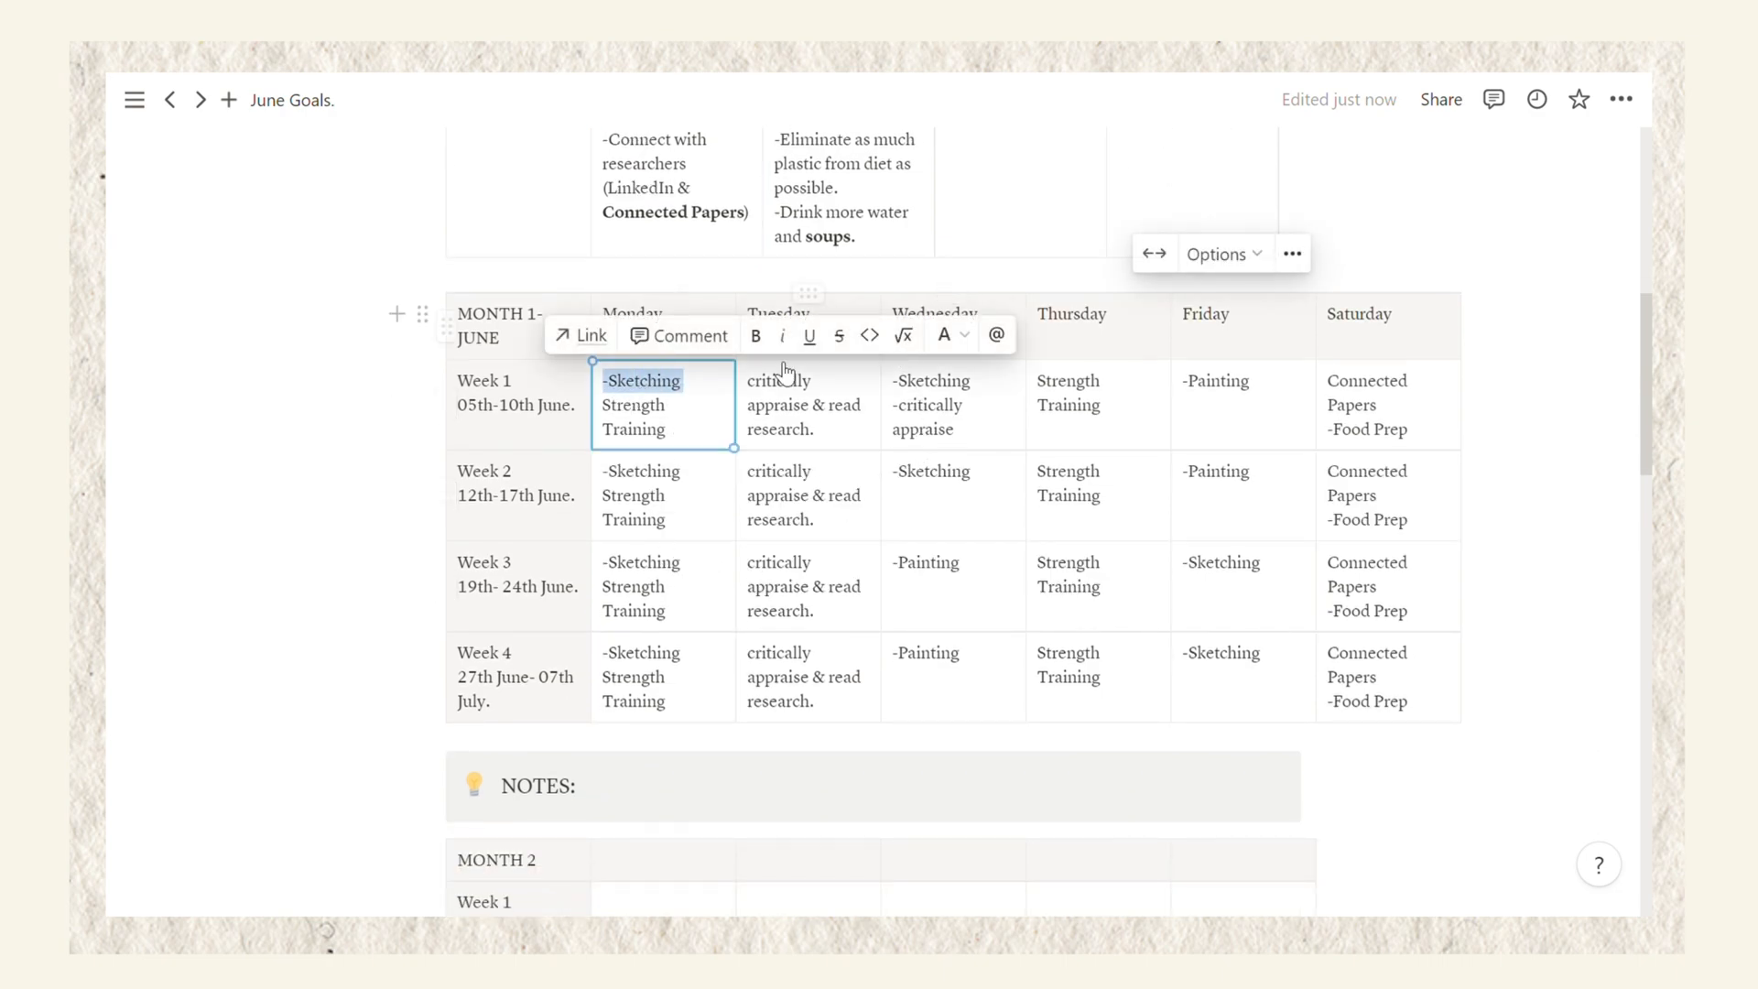
{"action": "scroll", "coordinate": [804, 243], "scroll_direction": "up", "scroll_amount": 3}
{"action": "scroll", "coordinate": [804, 243], "scroll_direction": "up", "scroll_amount": 2}
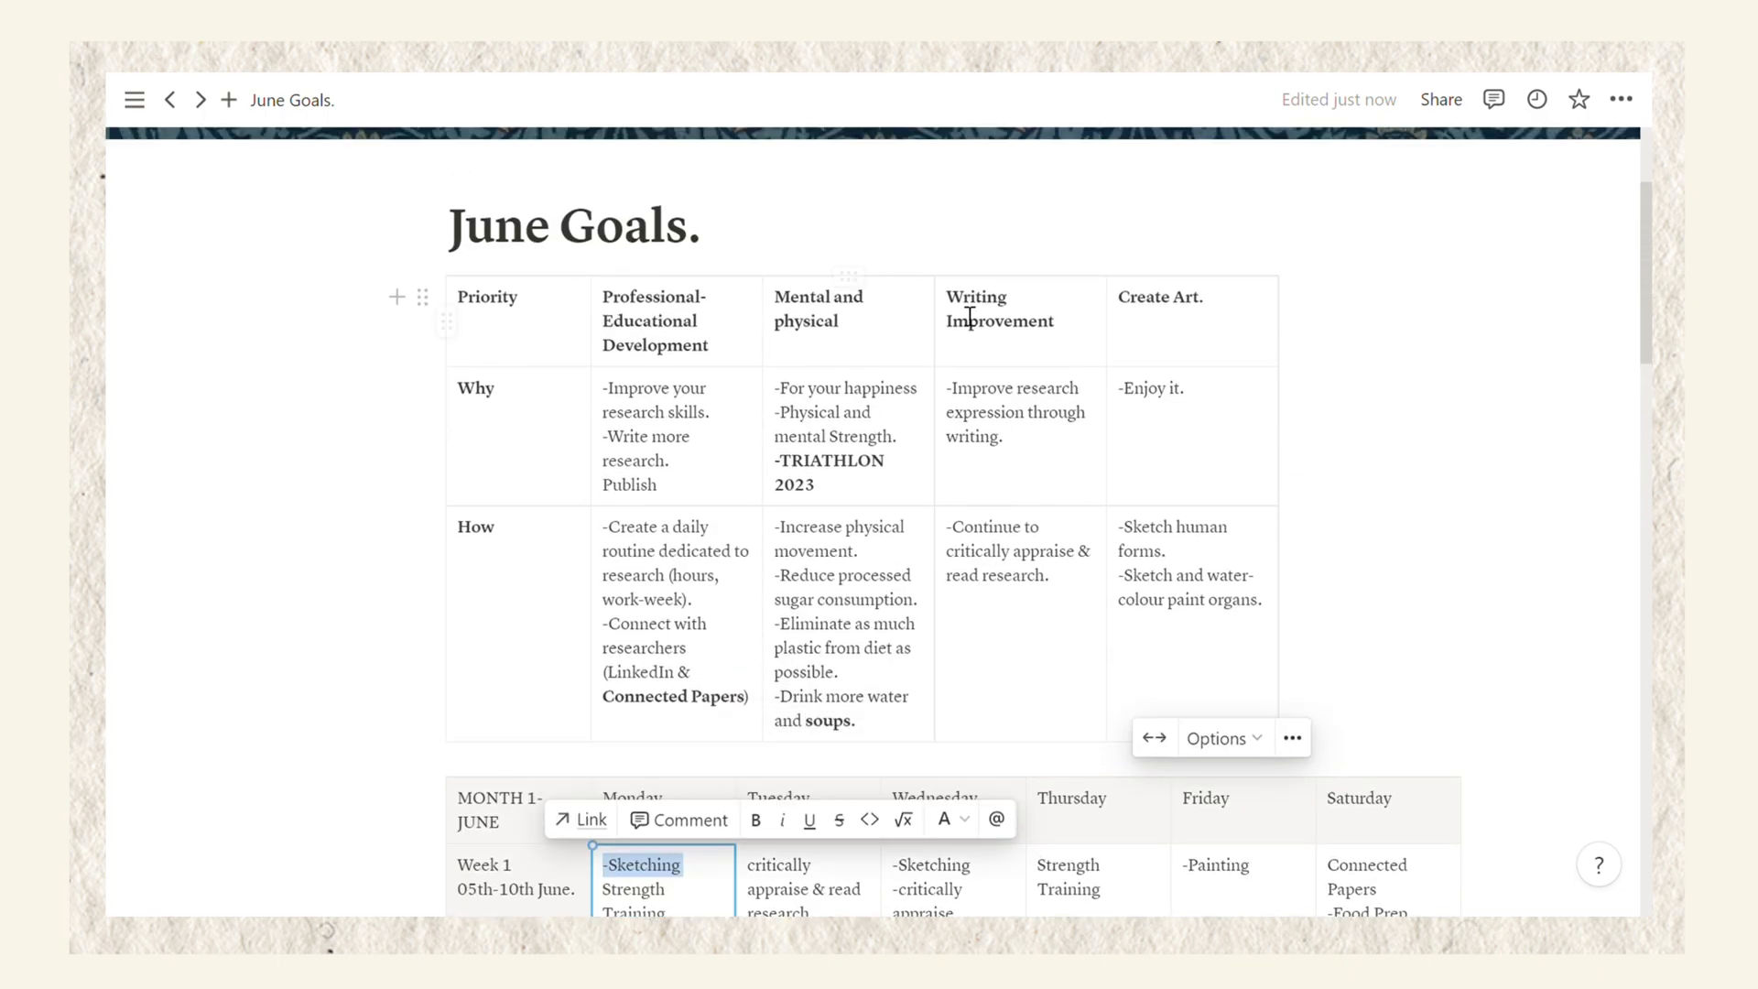
{"action": "scroll", "coordinate": [1020, 373], "scroll_direction": "down", "scroll_amount": 3}
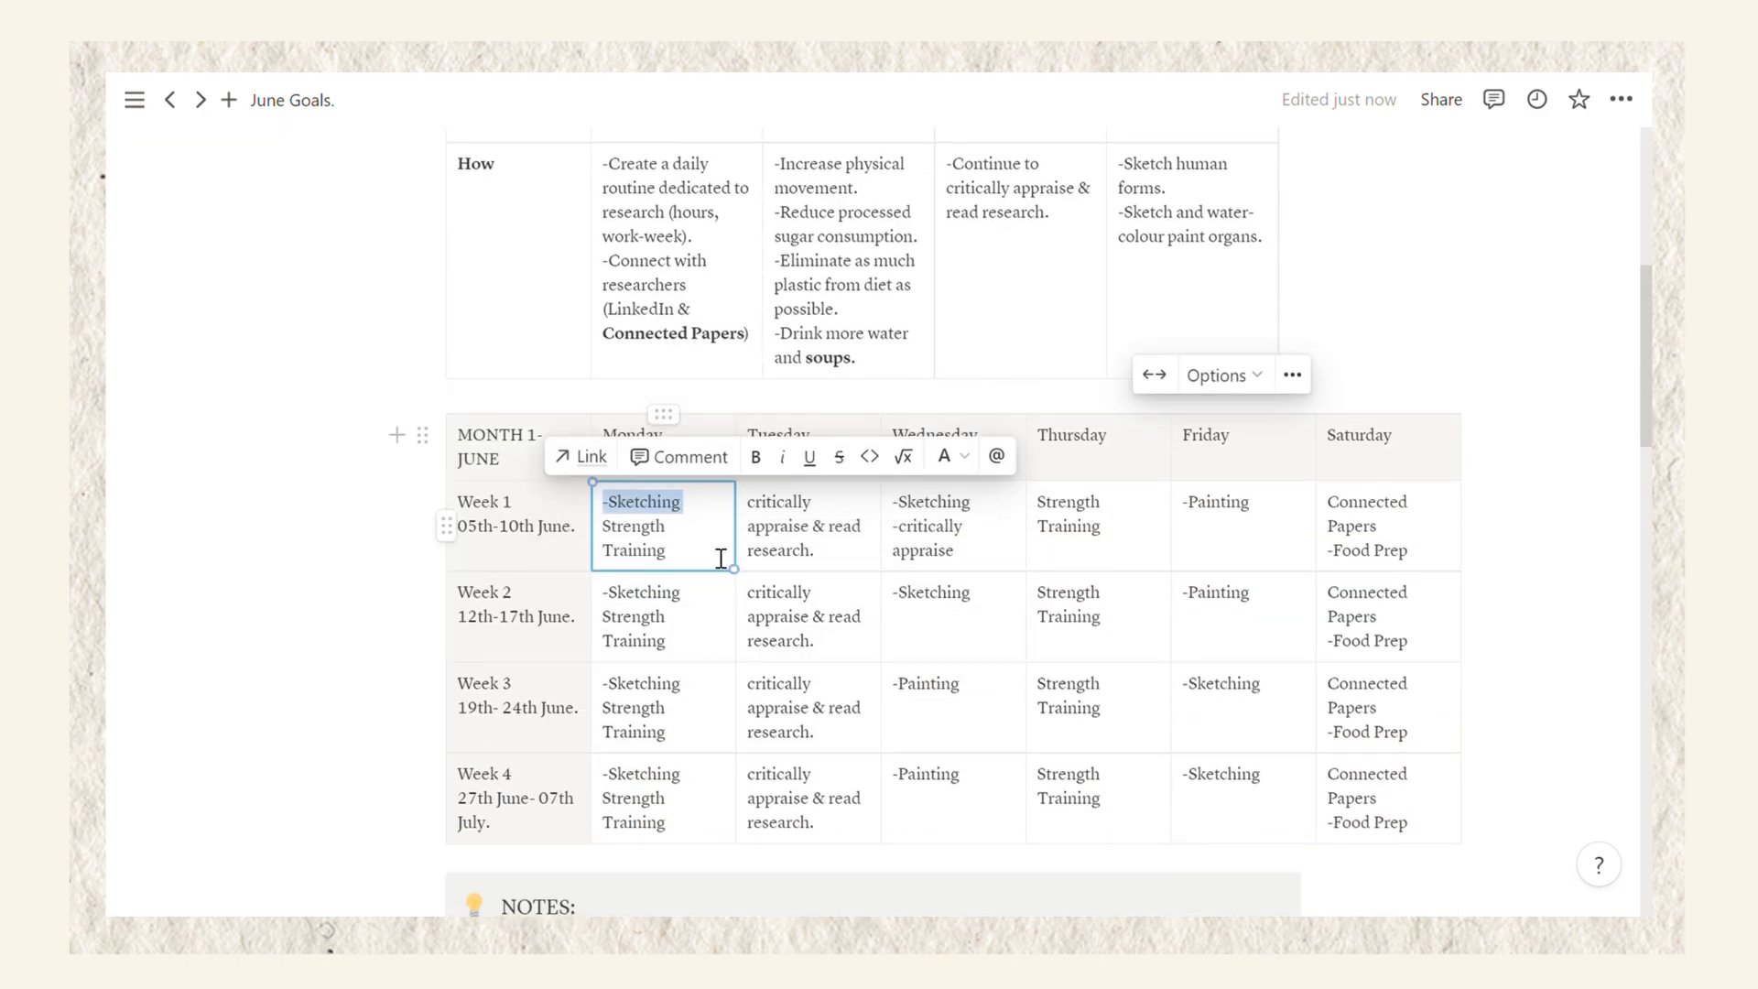
{"action": "left_click", "coordinate": [755, 455]}
{"action": "double_click", "coordinate": [916, 501]}
{"action": "left_click", "coordinate": [1046, 457]}
{"action": "triple_click", "coordinate": [1280, 531]}
{"action": "left_click", "coordinate": [1331, 458]}
- Make the sketching and painting entries bold green in all Monday and Wednesday cells, and put bold green "-Sketching" in Friday's Weeks 1, 3 and 4
{"action": "left_click_drag", "start_coordinate": [692, 507], "coordinate": [601, 507]}
{"action": "right_click", "coordinate": [620, 504]}
{"action": "left_click", "coordinate": [952, 457]}
{"action": "left_click", "coordinate": [957, 457]}
{"action": "left_click", "coordinate": [922, 629]}
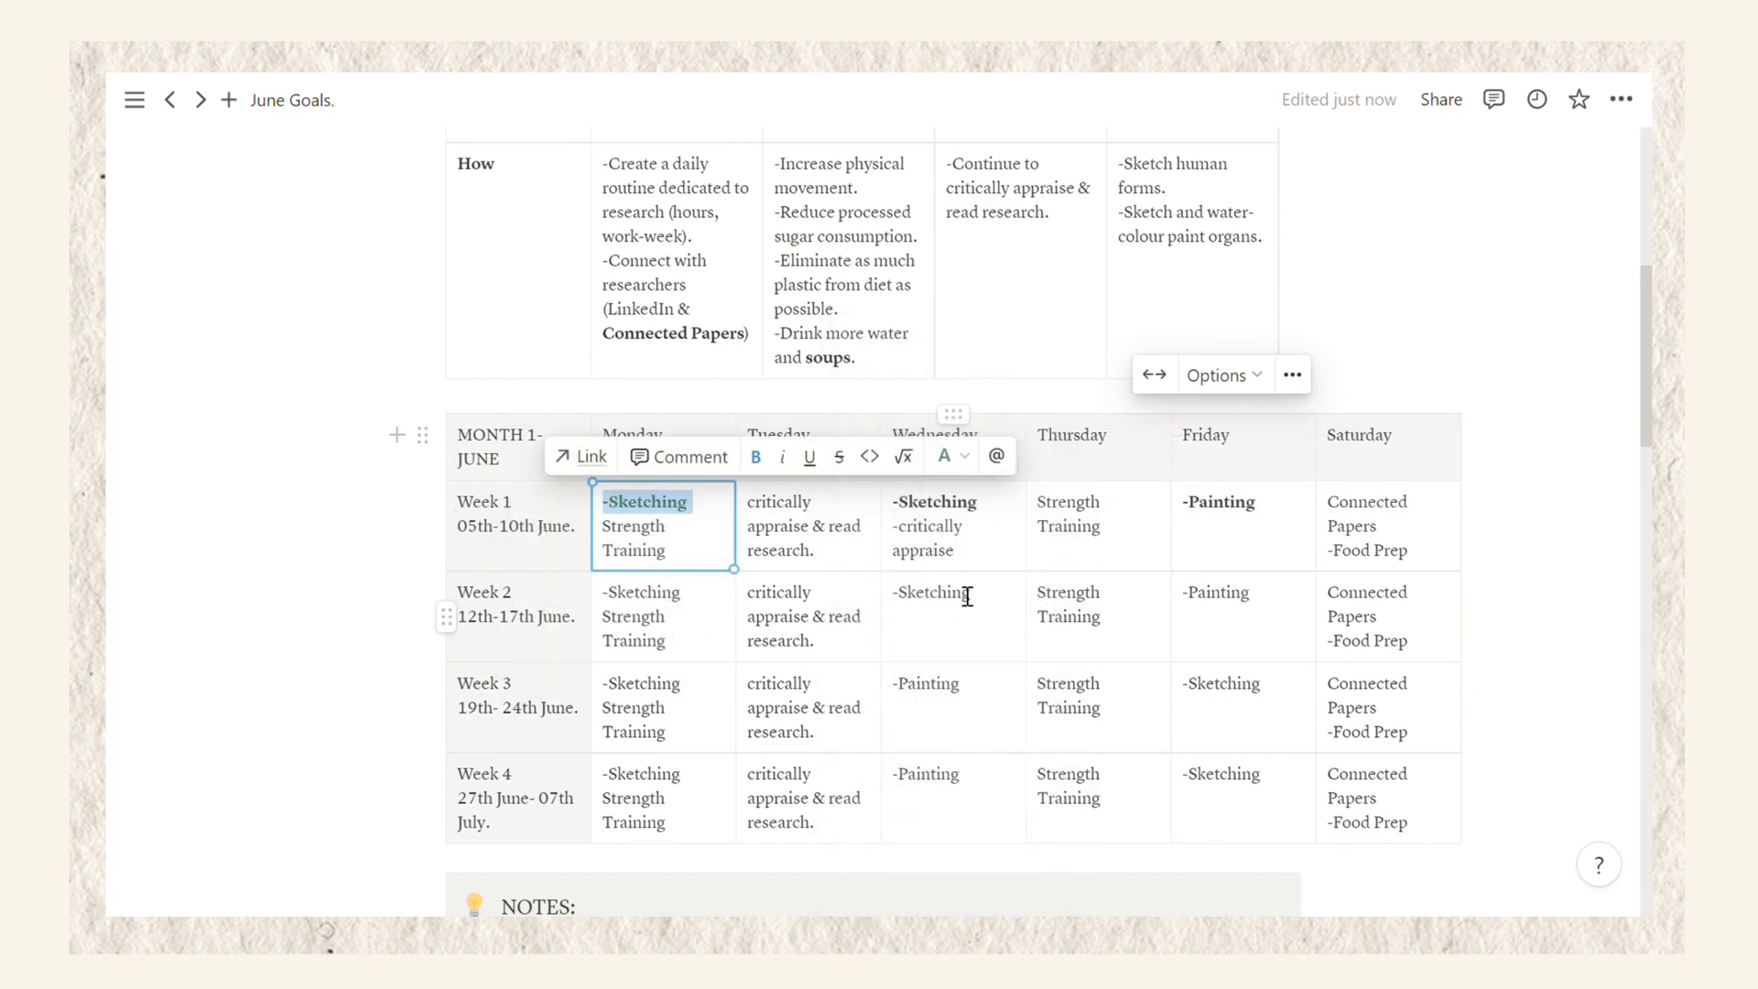
{"action": "double_click", "coordinate": [934, 592]}
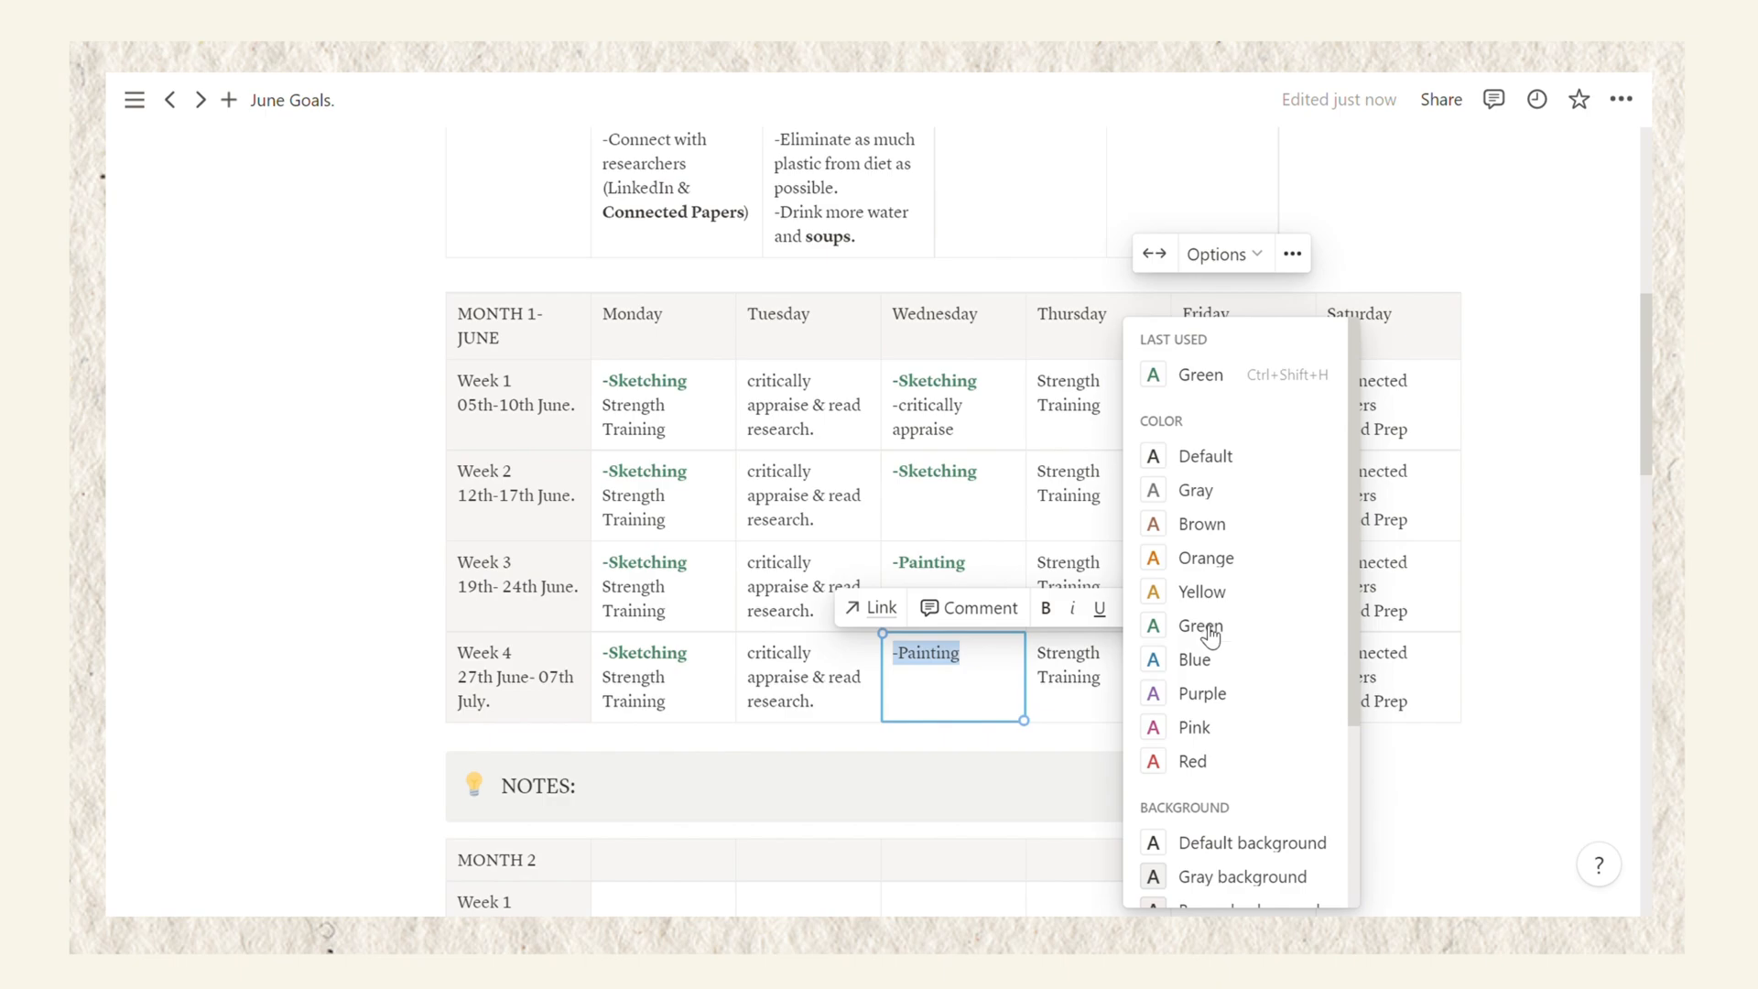
{"action": "left_click", "coordinate": [1202, 625]}
{"action": "key", "text": "Escape"}
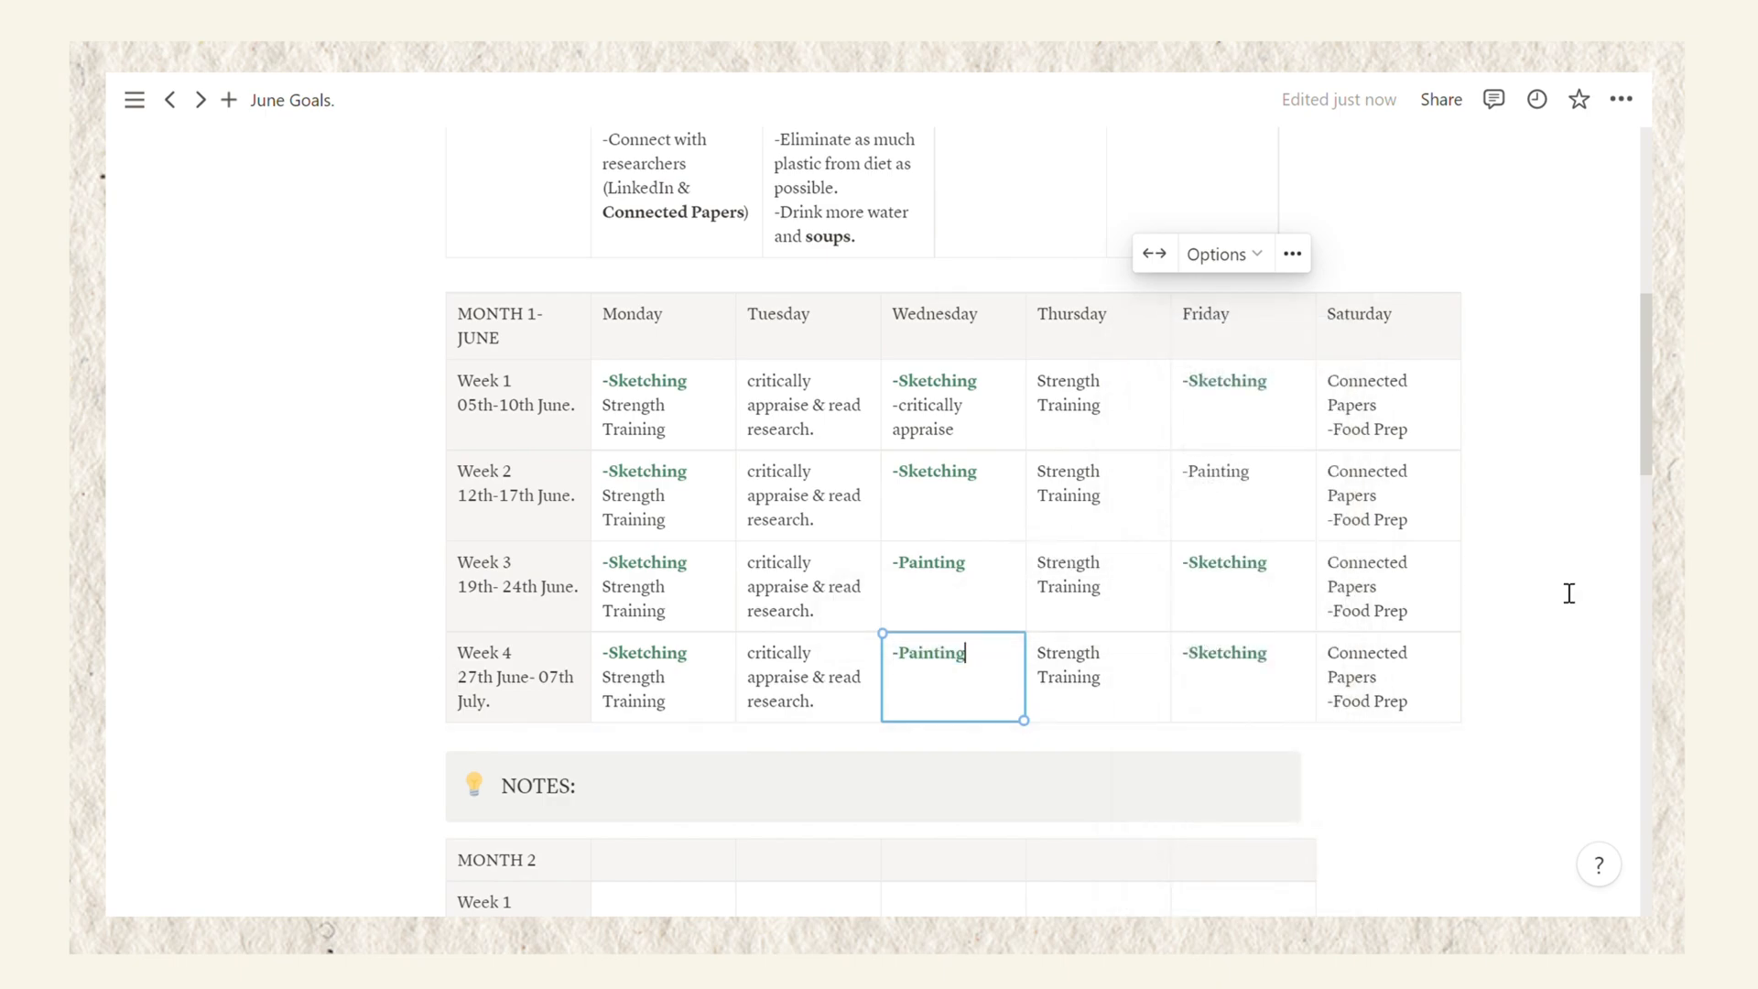
- Color "-Food Prep" purple in the Saturday cell of Week 3
{"action": "scroll", "coordinate": [1570, 594], "scroll_direction": "up", "scroll_amount": 4}
{"action": "scroll", "coordinate": [1569, 594], "scroll_direction": "down", "scroll_amount": 3}
{"action": "left_click_drag", "start_coordinate": [1410, 732], "coordinate": [1330, 733]}
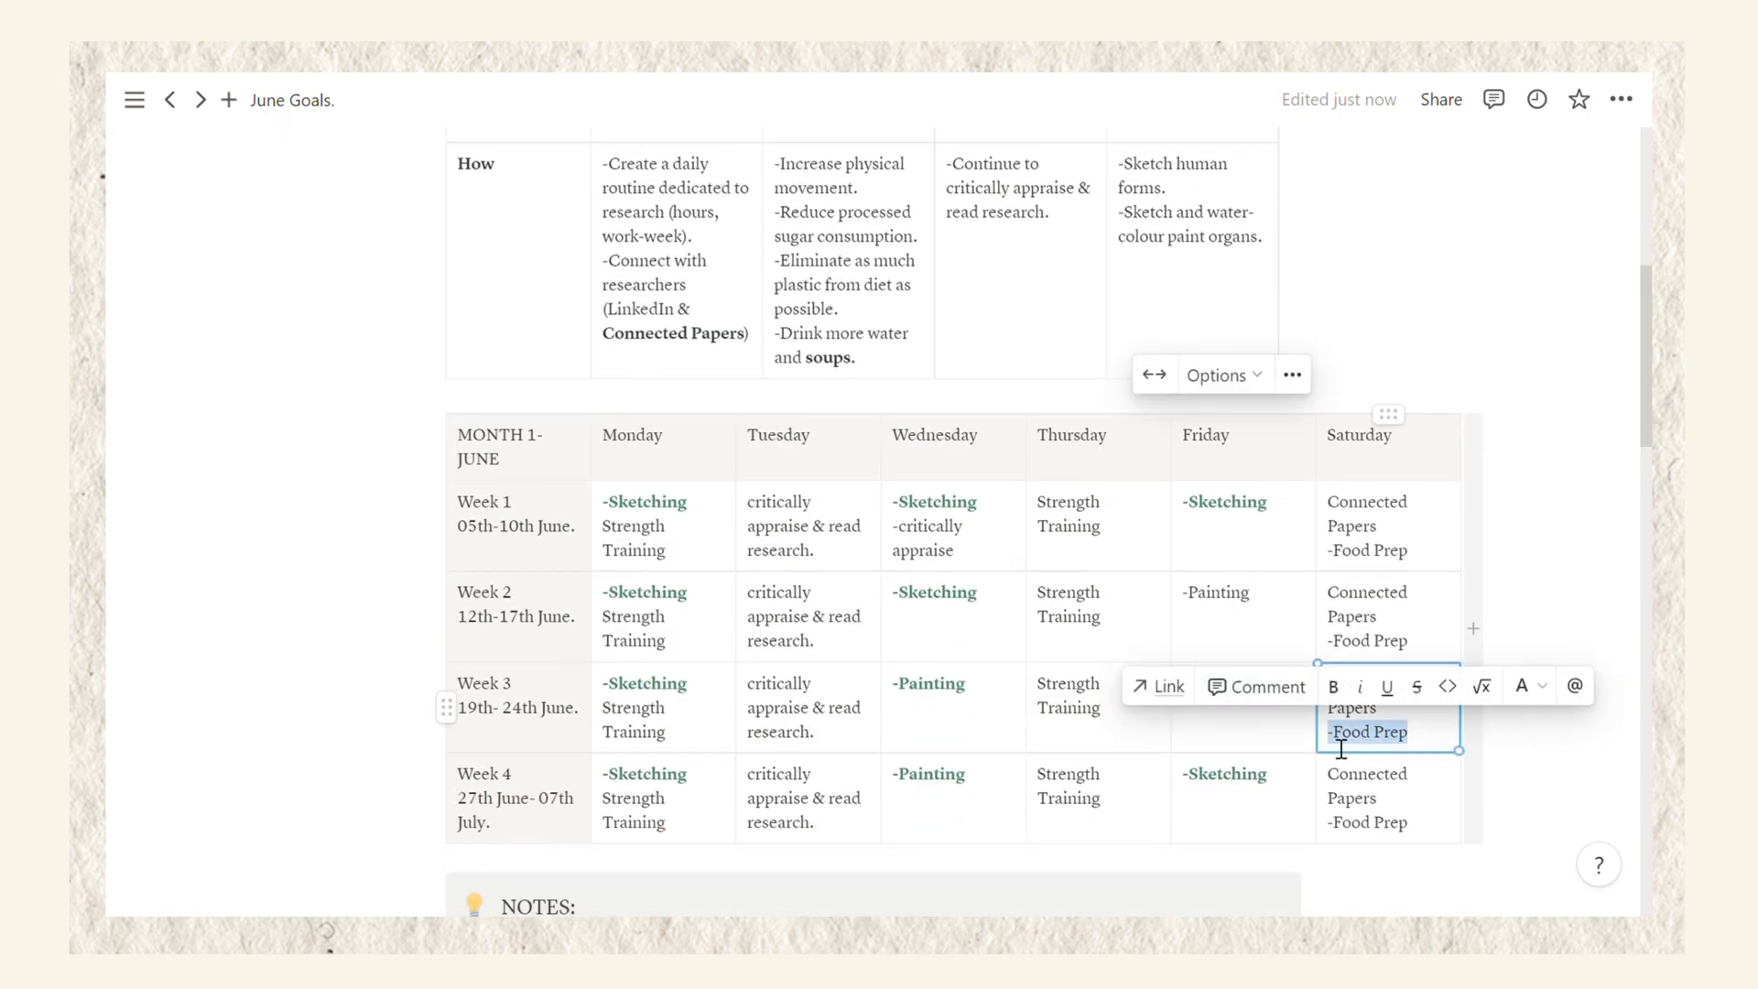
{"action": "left_click", "coordinate": [1523, 686]}
{"action": "left_click", "coordinate": [1414, 698]}
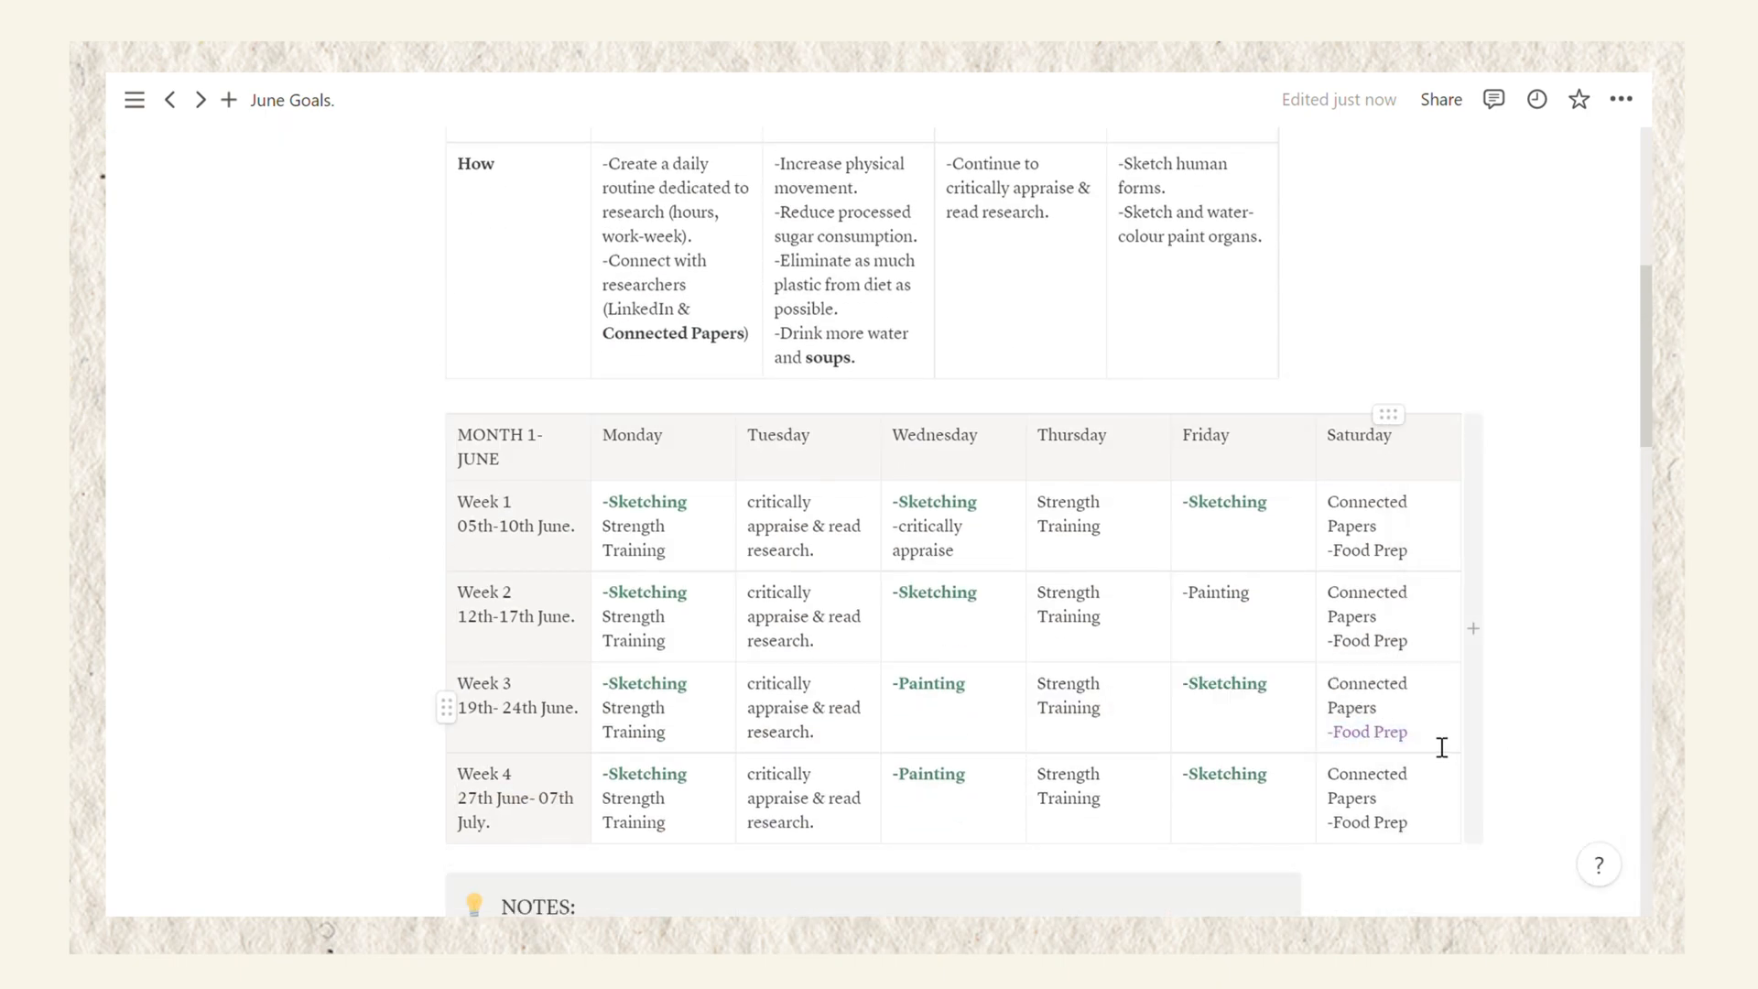
{"action": "right_click", "coordinate": [1456, 733]}
- Format "-Food Prep" in bold purple in the Saturday cells of all four weeks
{"action": "left_click_drag", "start_coordinate": [1410, 641], "coordinate": [1329, 643]}
{"action": "left_click", "coordinate": [1522, 595]}
{"action": "left_click", "coordinate": [1575, 686]}
{"action": "left_click_drag", "start_coordinate": [1410, 552], "coordinate": [1344, 556]}
{"action": "key", "text": "ctrl+v"}
{"action": "left_click_drag", "start_coordinate": [1410, 733], "coordinate": [1330, 743]}
{"action": "key", "text": "ctrl+v"}
{"action": "left_click_drag", "start_coordinate": [1410, 823], "coordinate": [1335, 825]}
{"action": "key", "text": "ctrl+v"}
- Format "Connected Papers" in bold blue in the Saturday cell of Week 1
{"action": "left_click", "coordinate": [1346, 621]}
{"action": "left_click_drag", "start_coordinate": [1324, 503], "coordinate": [1385, 529]}
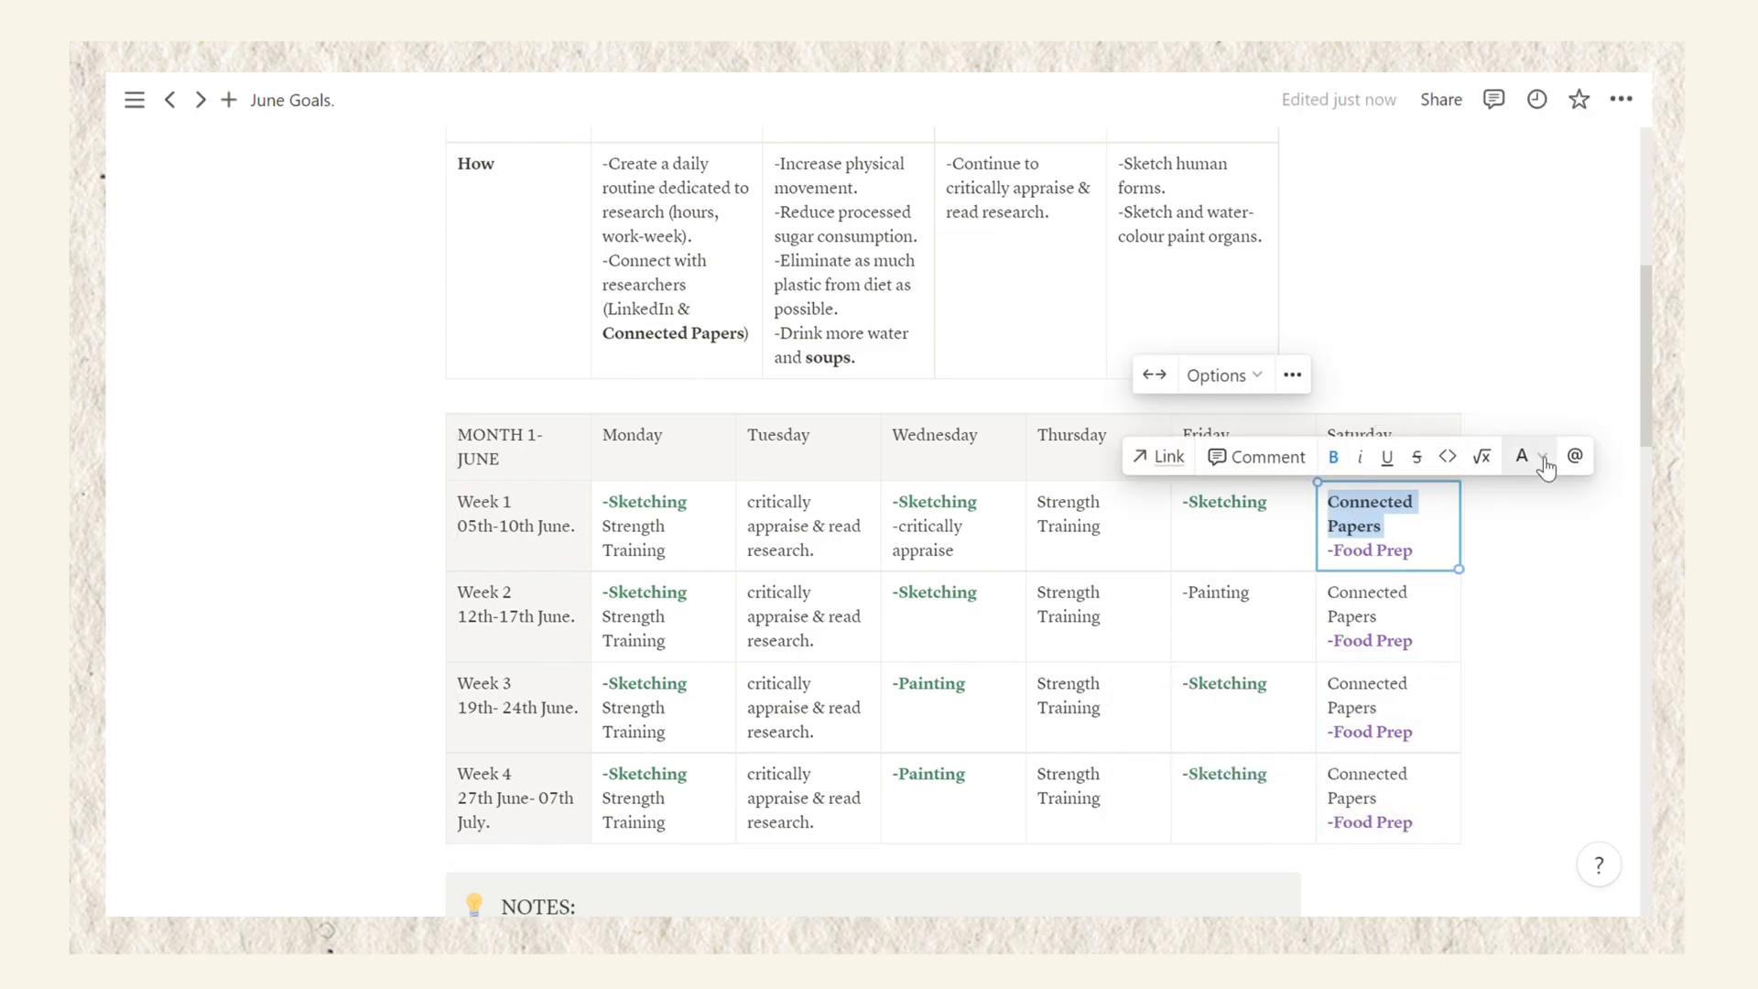
{"action": "left_click", "coordinate": [1525, 456]}
{"action": "scroll", "coordinate": [1468, 715], "scroll_direction": "down", "scroll_amount": 1}
{"action": "scroll", "coordinate": [1462, 549], "scroll_direction": "up", "scroll_amount": 2}
{"action": "right_click", "coordinate": [1354, 520]}
{"action": "left_click", "coordinate": [1281, 622]}
- Apply the same bold blue format to "Connected Papers" in the Saturday cells of Weeks 2 to 4 and put a hyphen before the entries
{"action": "left_click_drag", "start_coordinate": [1379, 708], "coordinate": [1331, 688]}
{"action": "right_click", "coordinate": [1342, 692]}
{"action": "left_click", "coordinate": [1284, 832]}
{"action": "left_click_drag", "start_coordinate": [1379, 618], "coordinate": [1327, 595]}
{"action": "right_click", "coordinate": [1339, 602]}
{"action": "left_click", "coordinate": [1267, 744]}
{"action": "left_click_drag", "start_coordinate": [1415, 774], "coordinate": [1327, 774]}
{"action": "left_click", "coordinate": [1328, 501]}
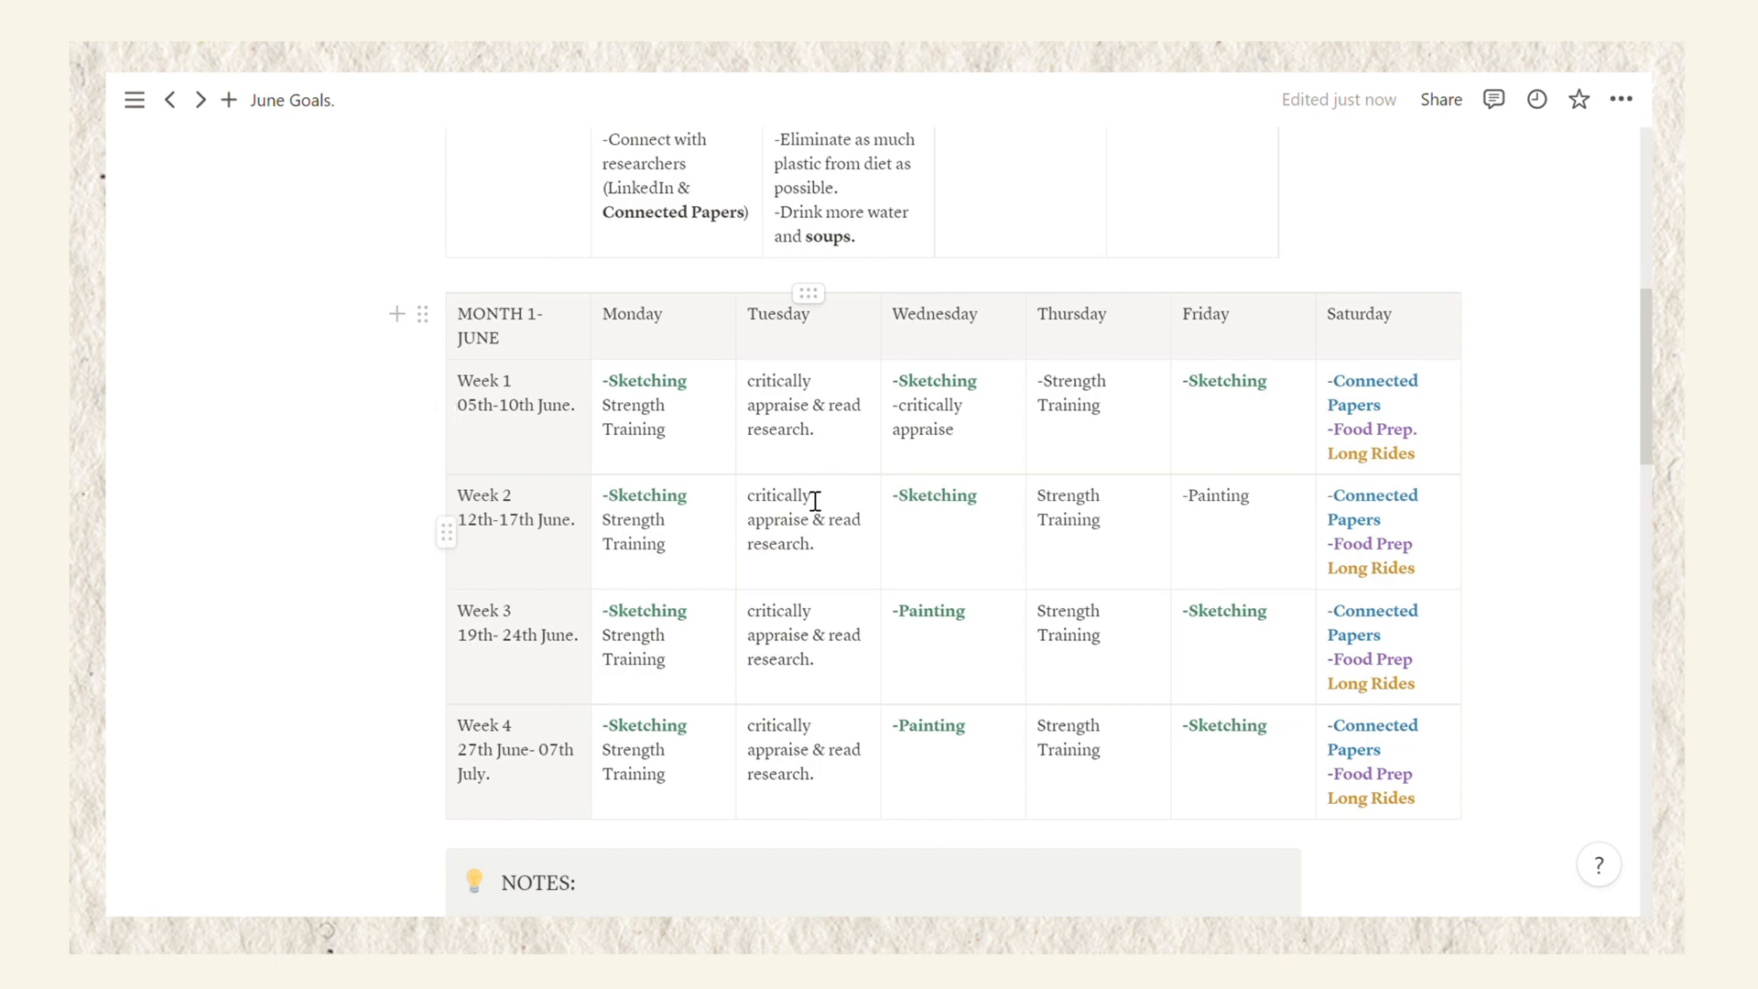
- Put a hyphen before "critically appraise & read research." in the Tuesday cells of all four weeks
{"action": "left_click", "coordinate": [763, 389]}
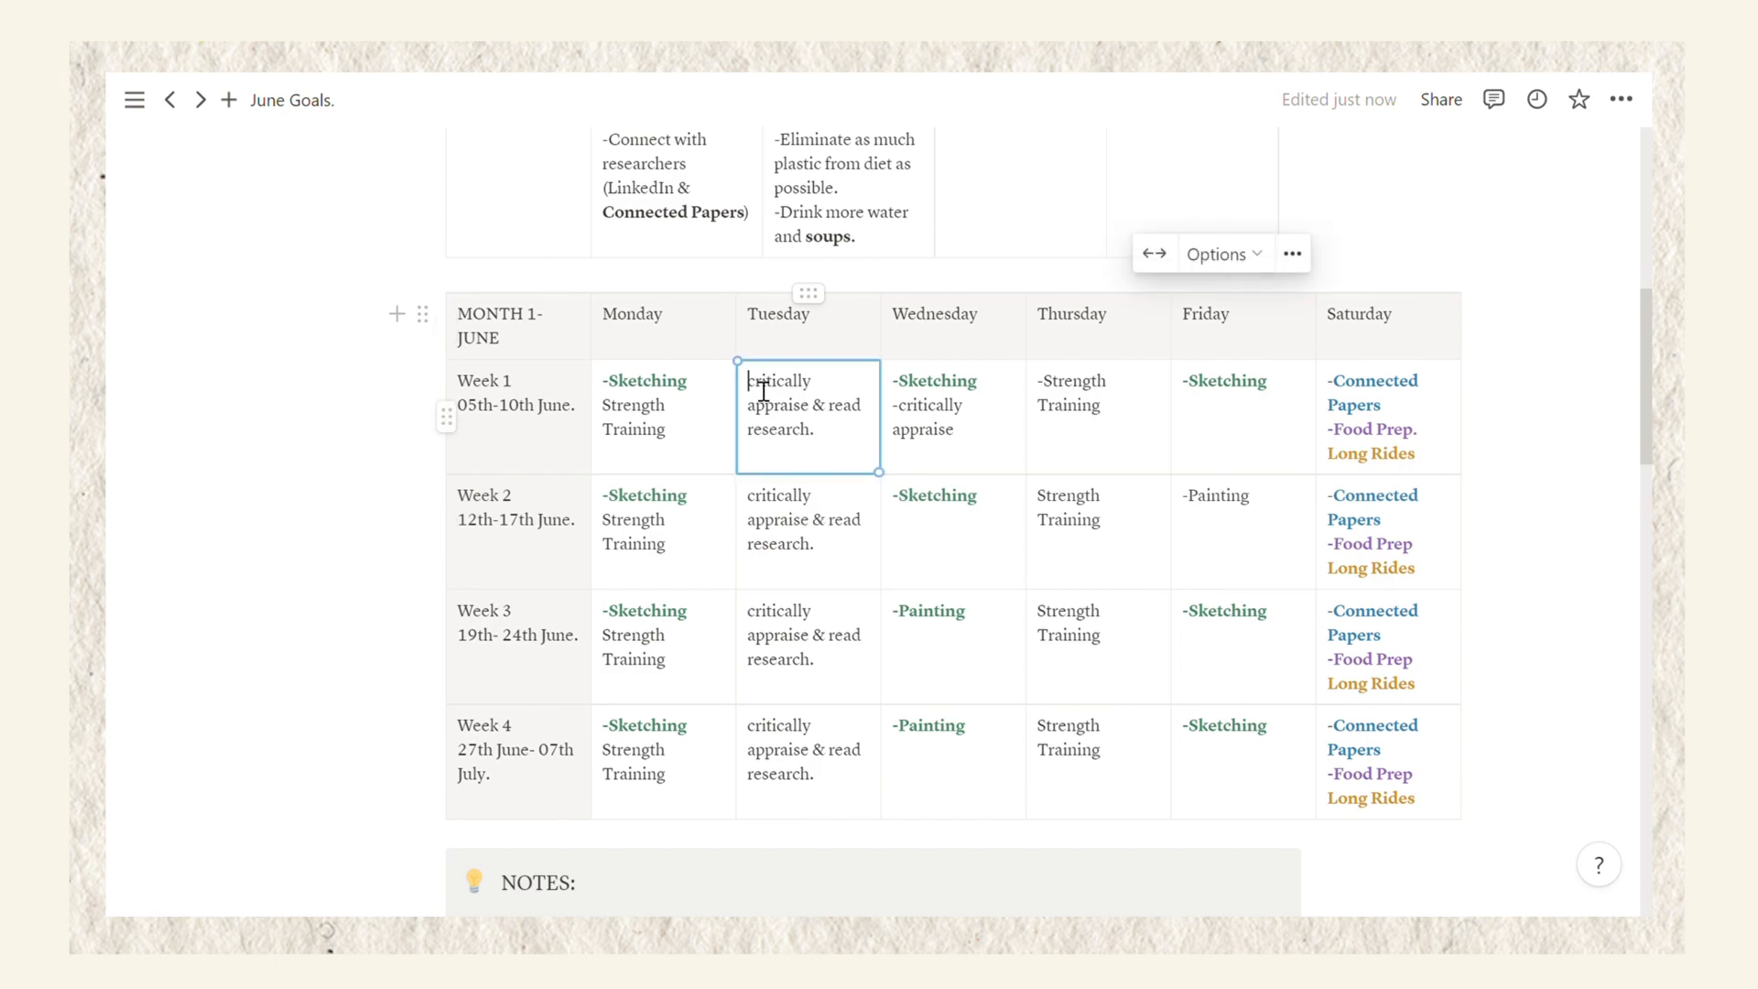
{"action": "type", "text": "-"}
{"action": "left_click", "coordinate": [759, 513]}
{"action": "type", "text": "-"}
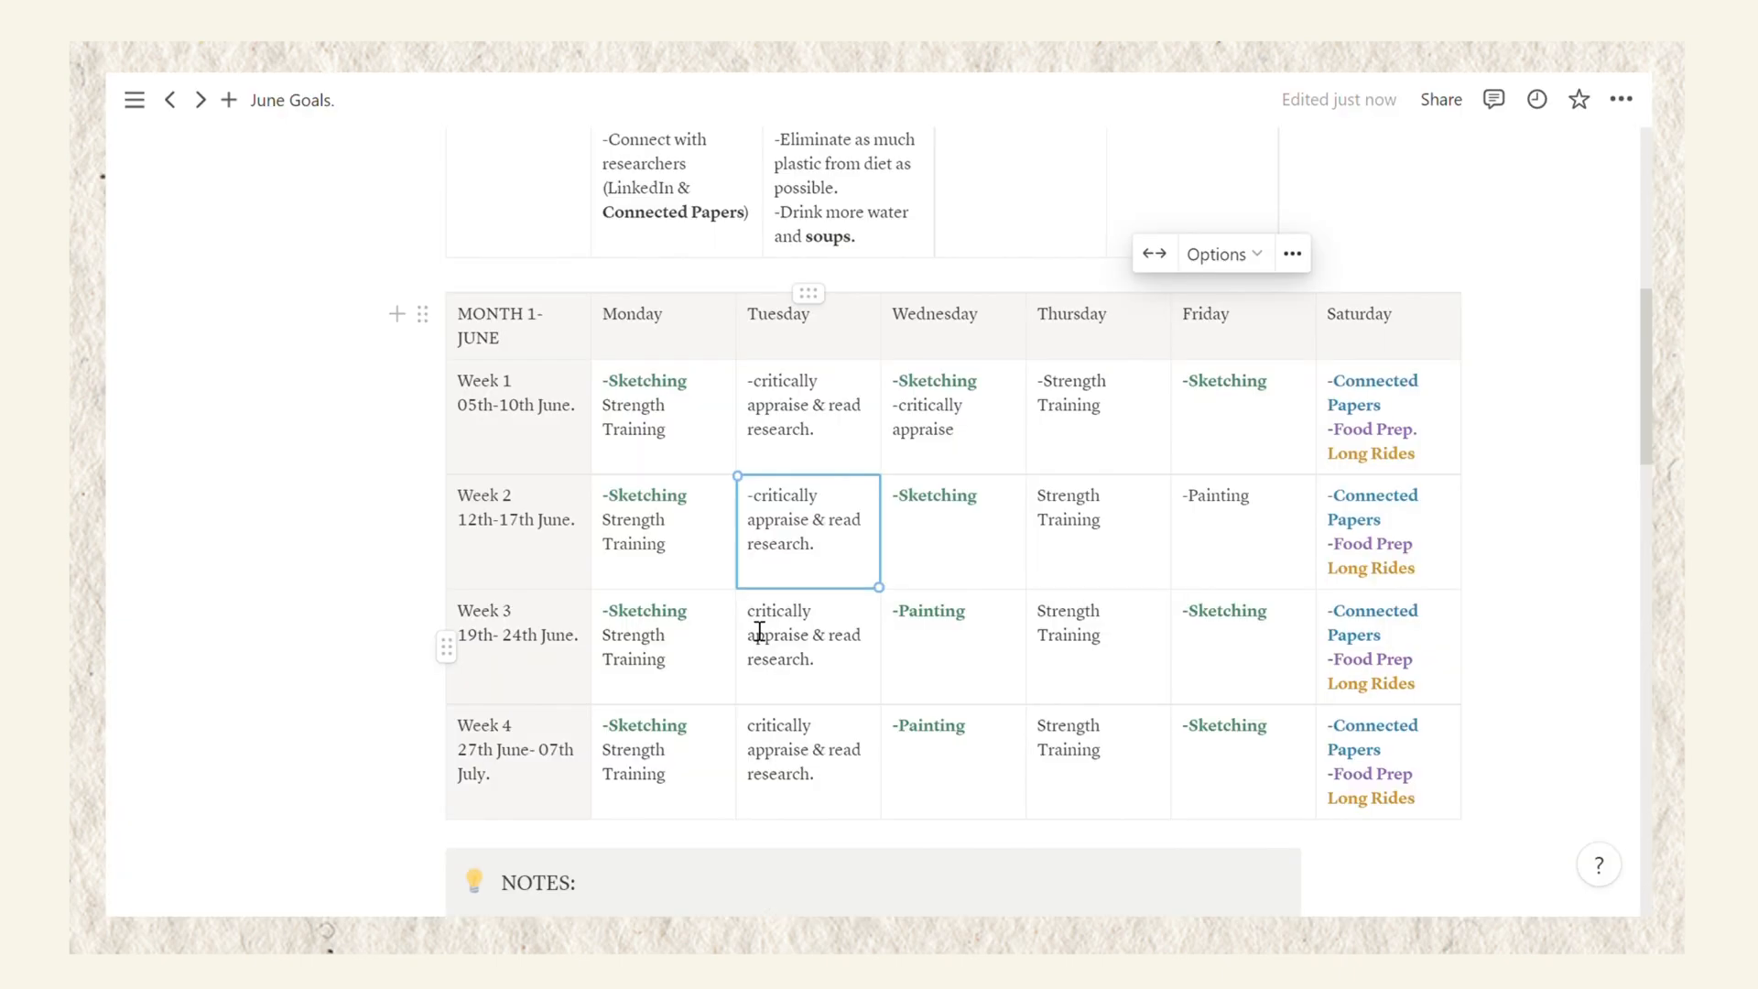
{"action": "left_click", "coordinate": [751, 611]}
{"action": "type", "text": "-"}
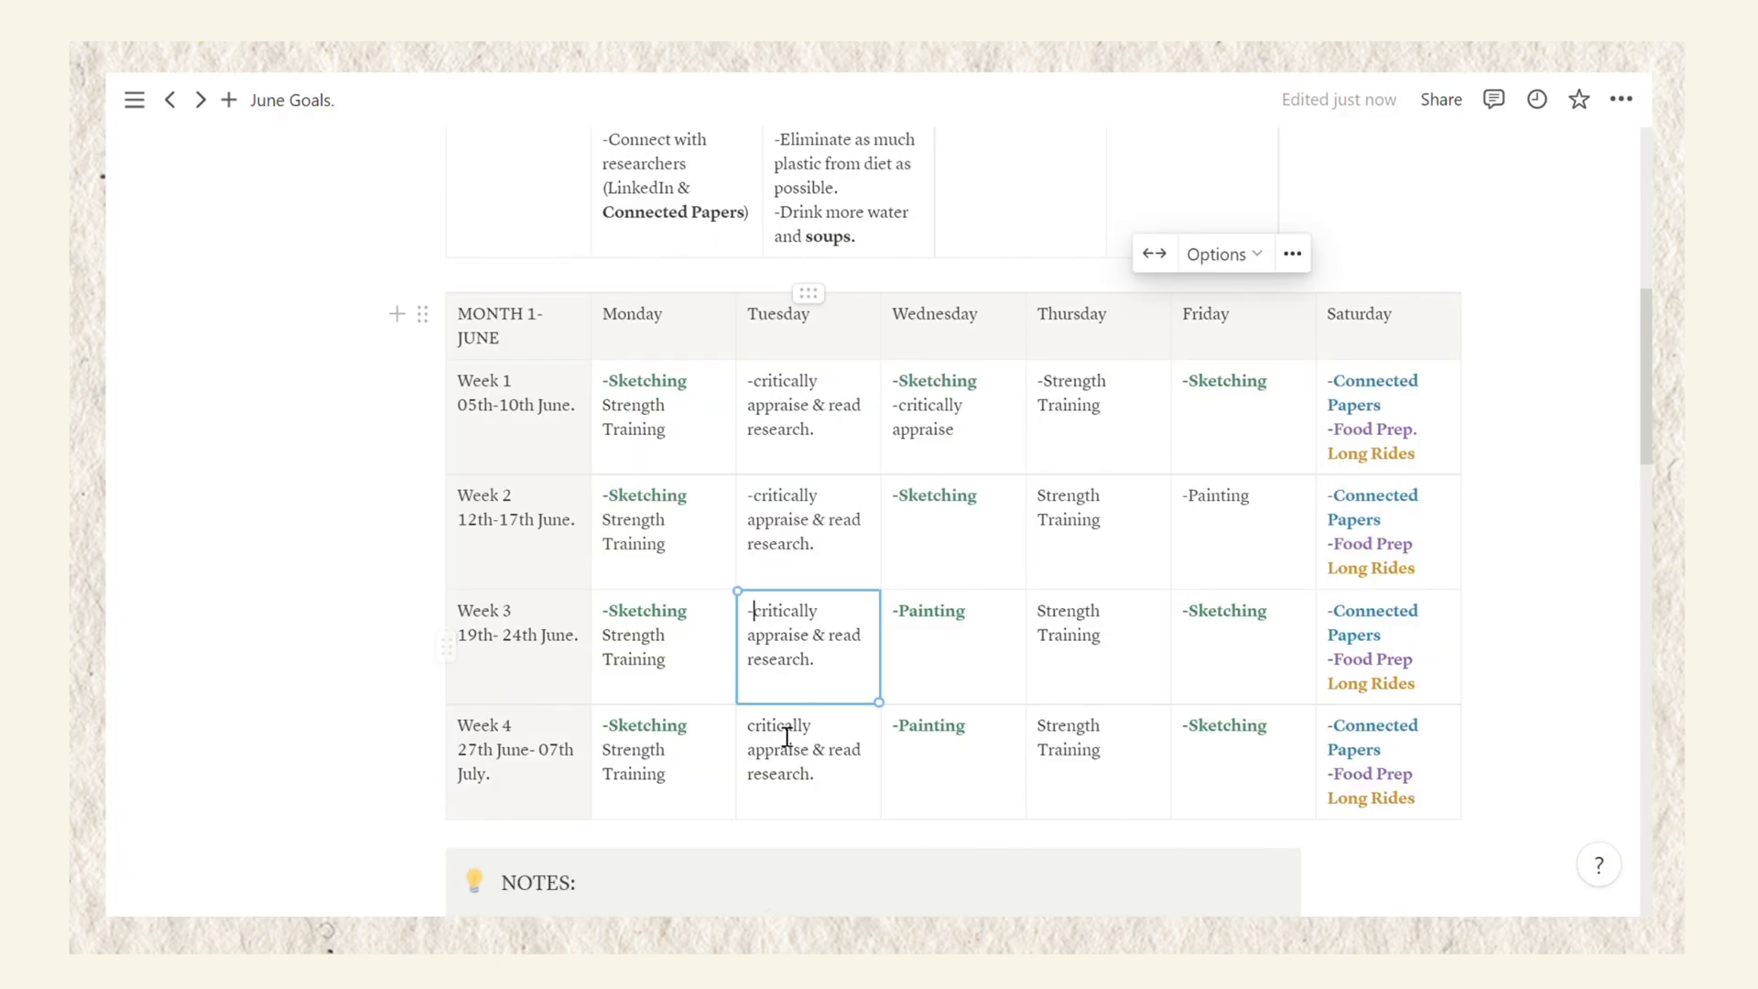
{"action": "left_click", "coordinate": [751, 726]}
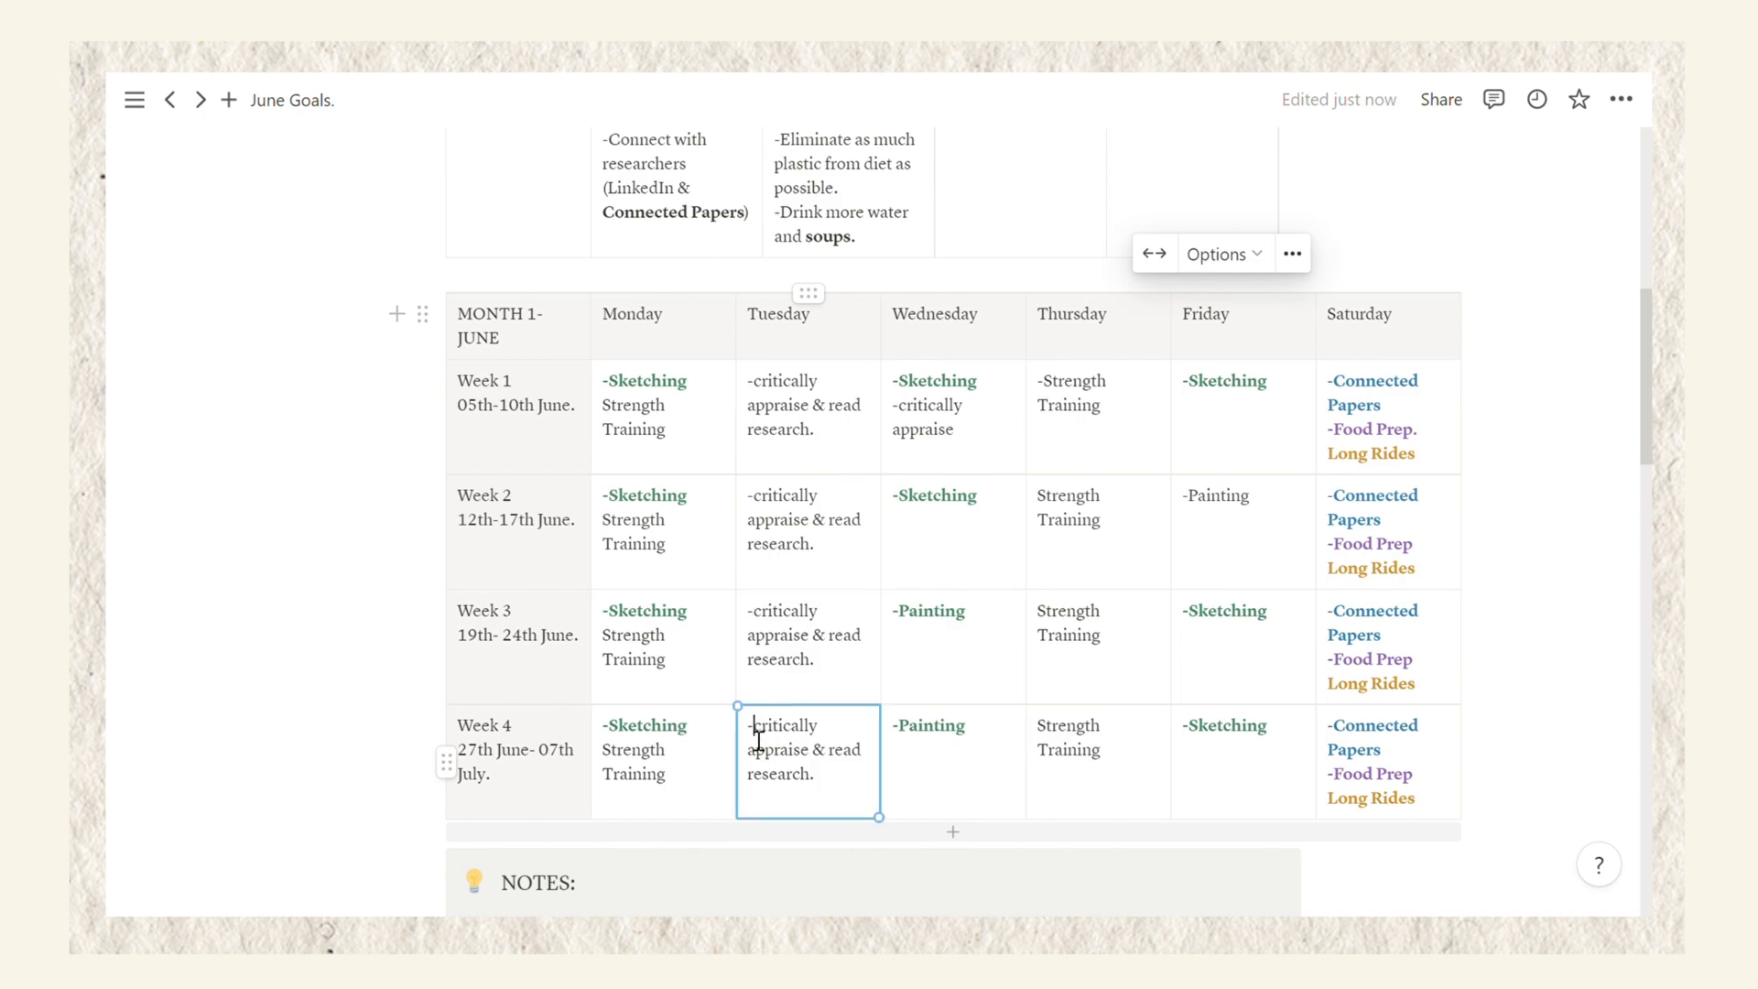
{"action": "type", "text": "-"}
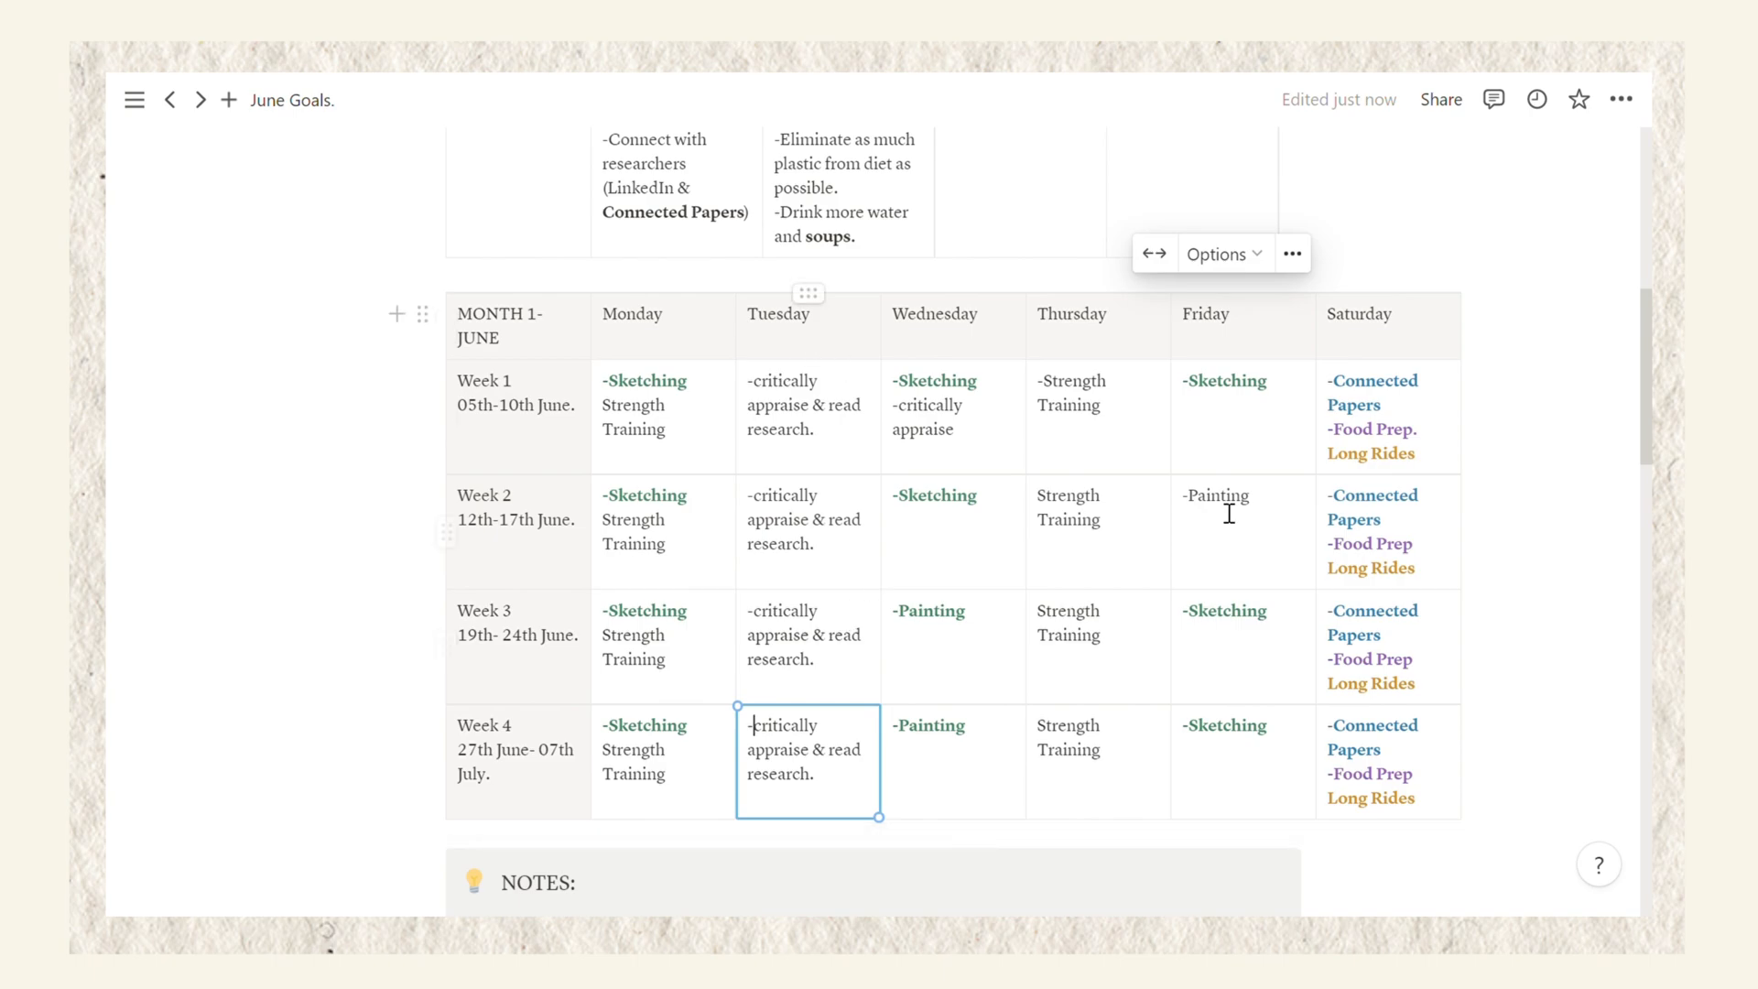
- Format "-Painting" in bold green in the Friday cell of Week 2
{"action": "mouse_move", "coordinate": [1273, 517]}
{"action": "left_mouse_down"}
{"action": "mouse_move", "coordinate": [1179, 521]}
{"action": "mouse_move", "coordinate": [1250, 502]}
{"action": "left_mouse_up"}
{"action": "left_click", "coordinate": [1333, 450]}
{"action": "left_click", "coordinate": [1529, 451]}
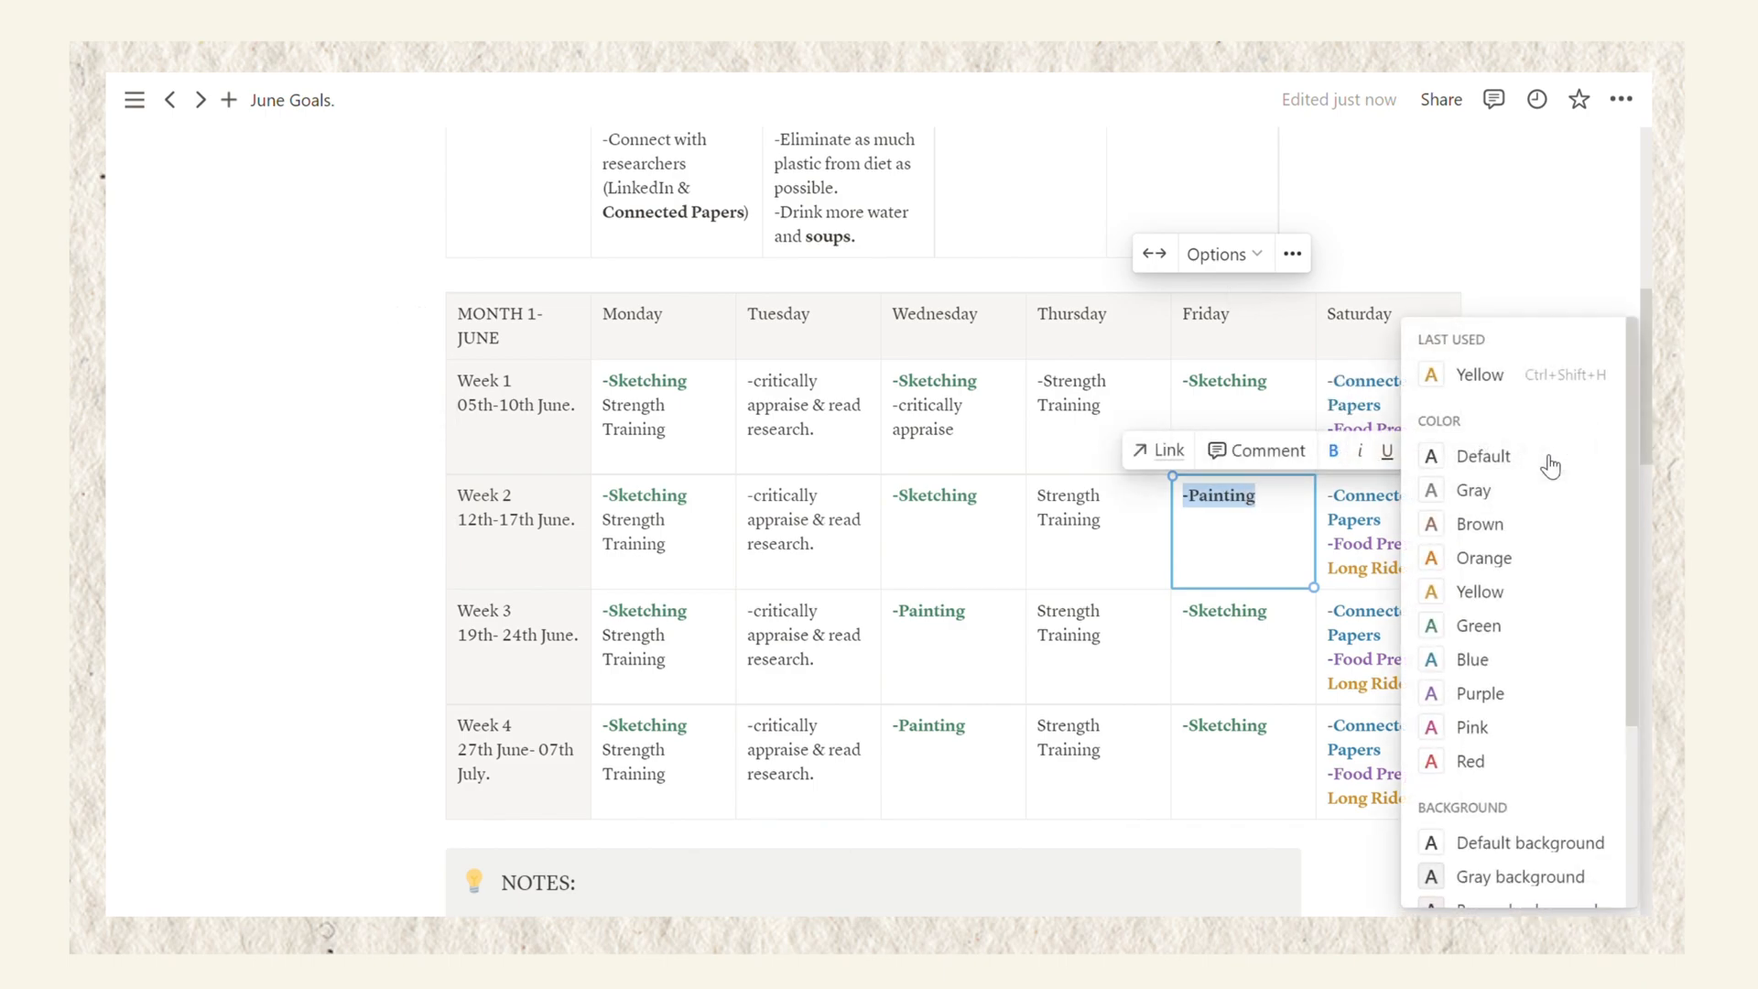
{"action": "left_click", "coordinate": [1461, 626]}
{"action": "left_click", "coordinate": [1582, 569]}
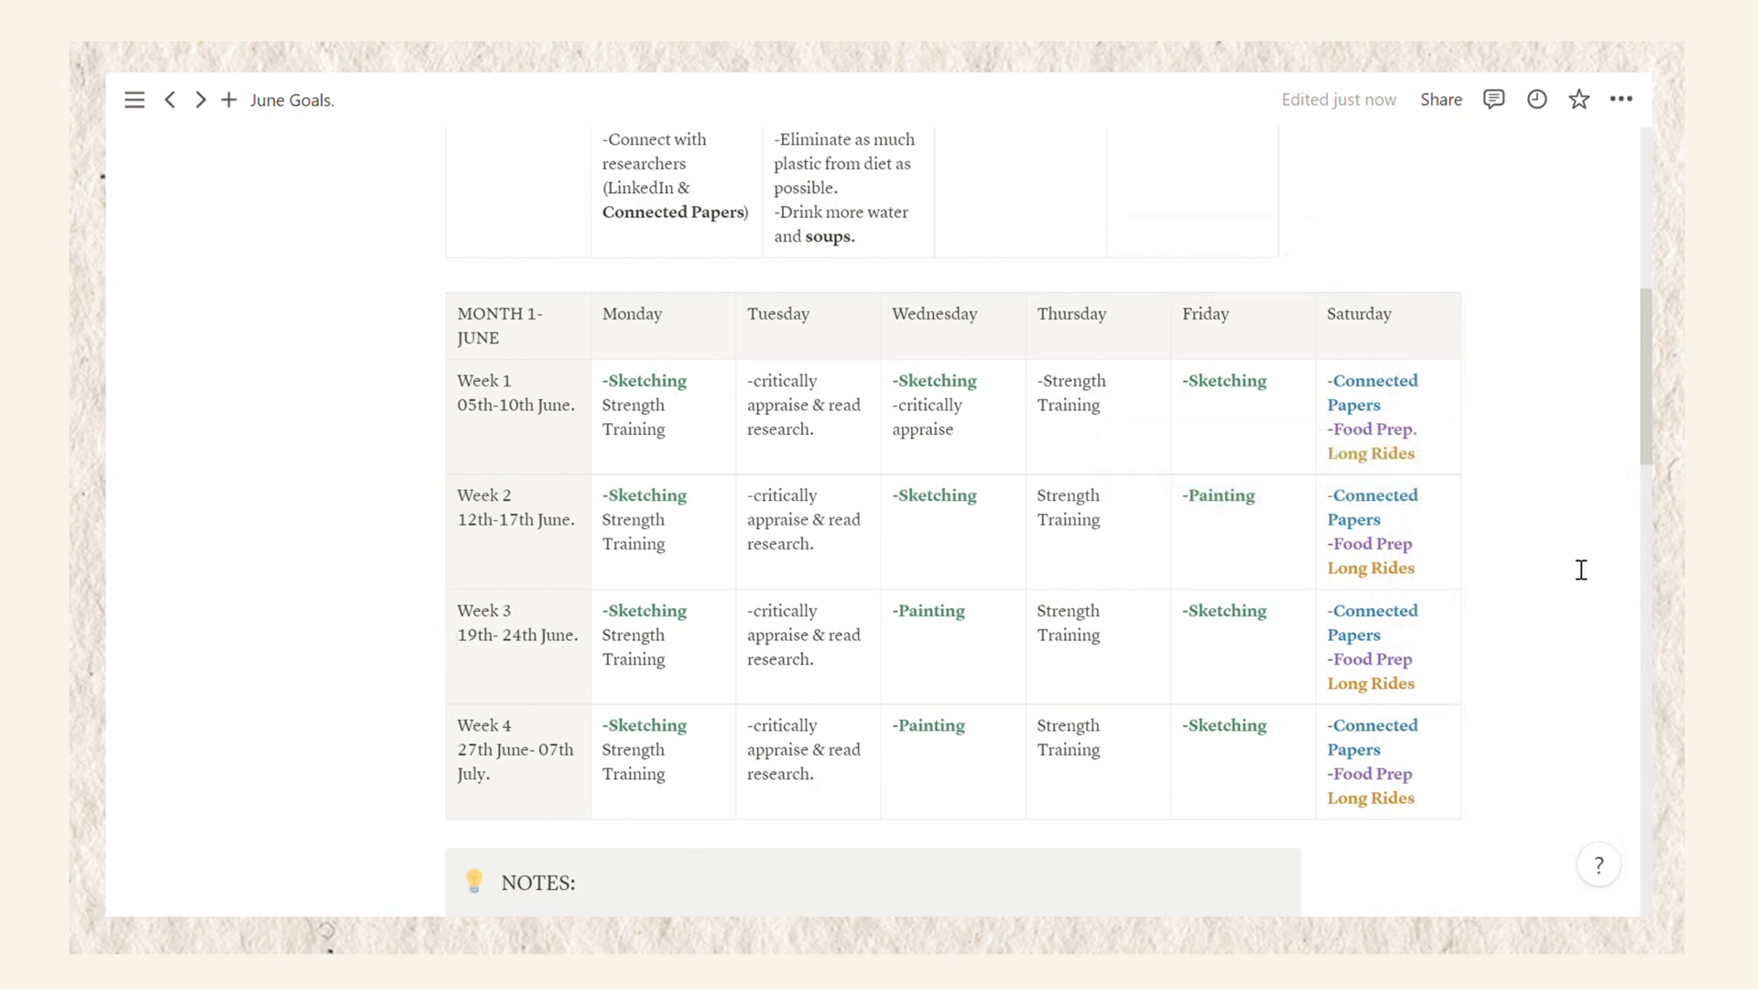
{"action": "scroll", "coordinate": [1581, 569], "scroll_direction": "down", "scroll_amount": 4}
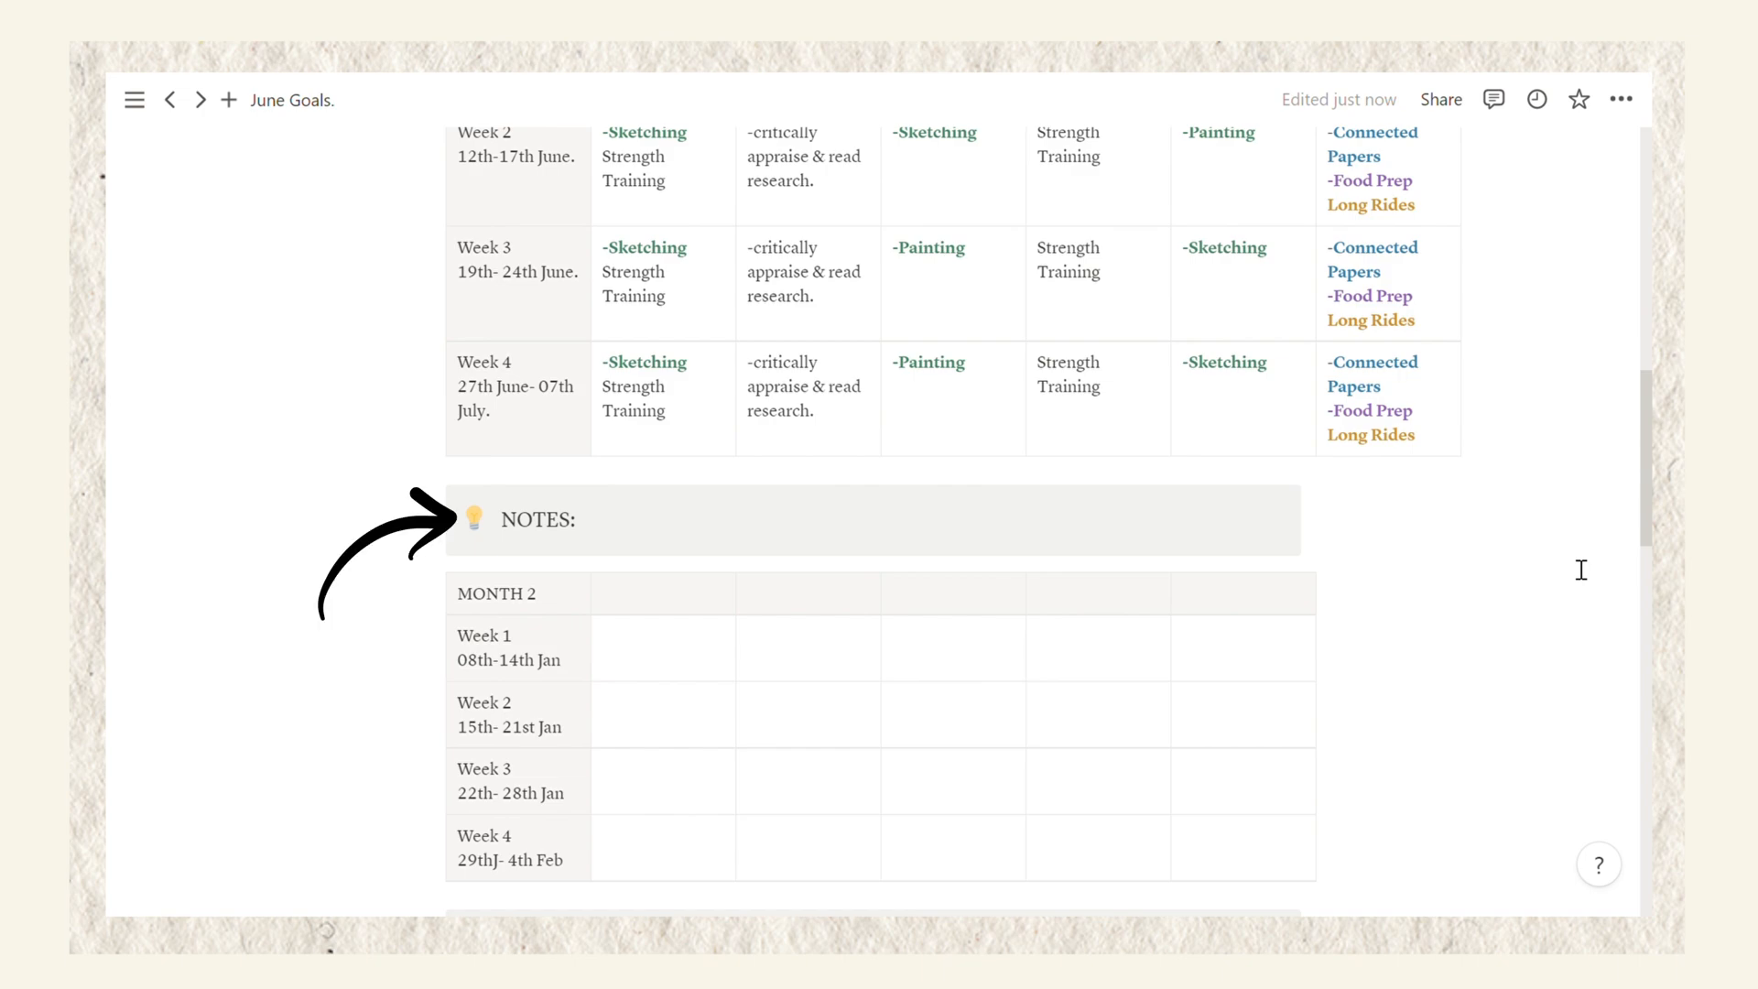